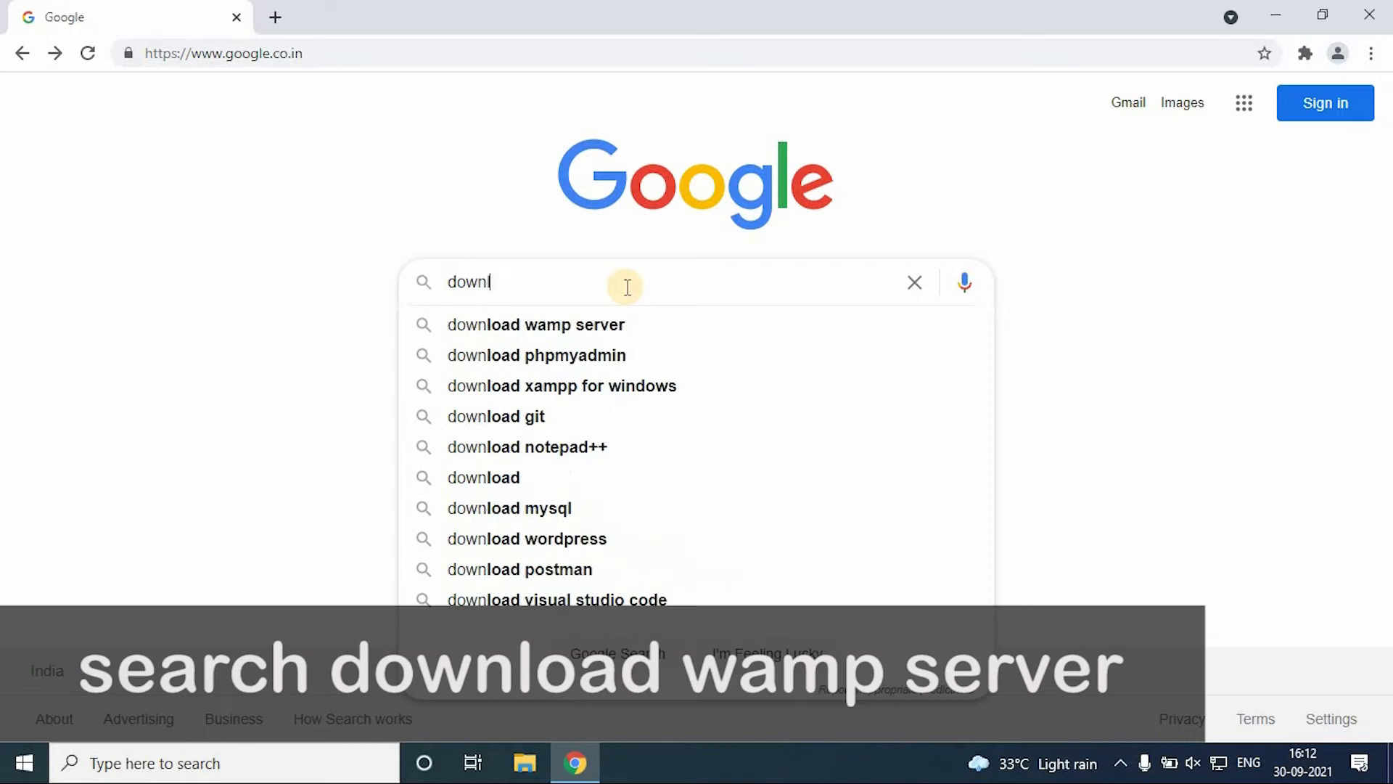
Step: Search Google for "download wamp server" and open the official WampServer website's downloads section
text(server)
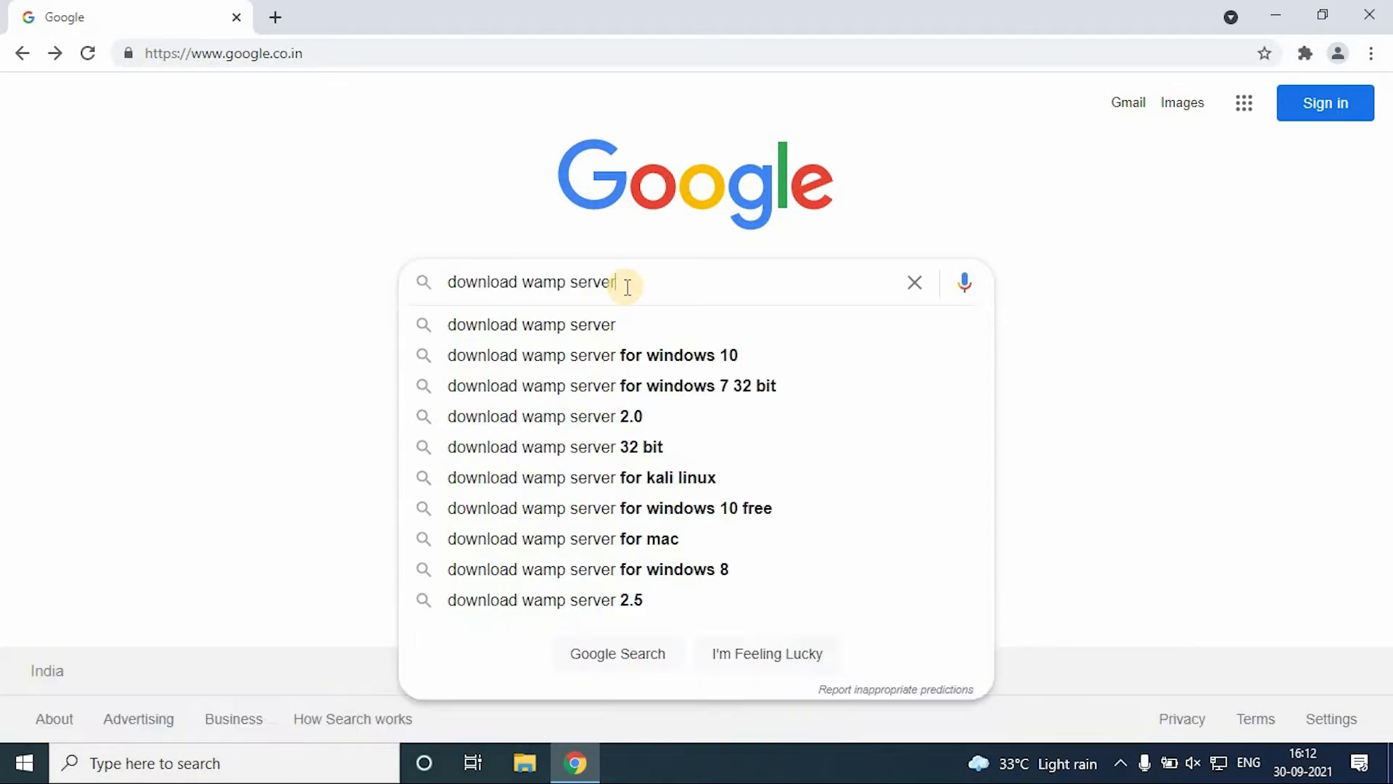
key(Return)
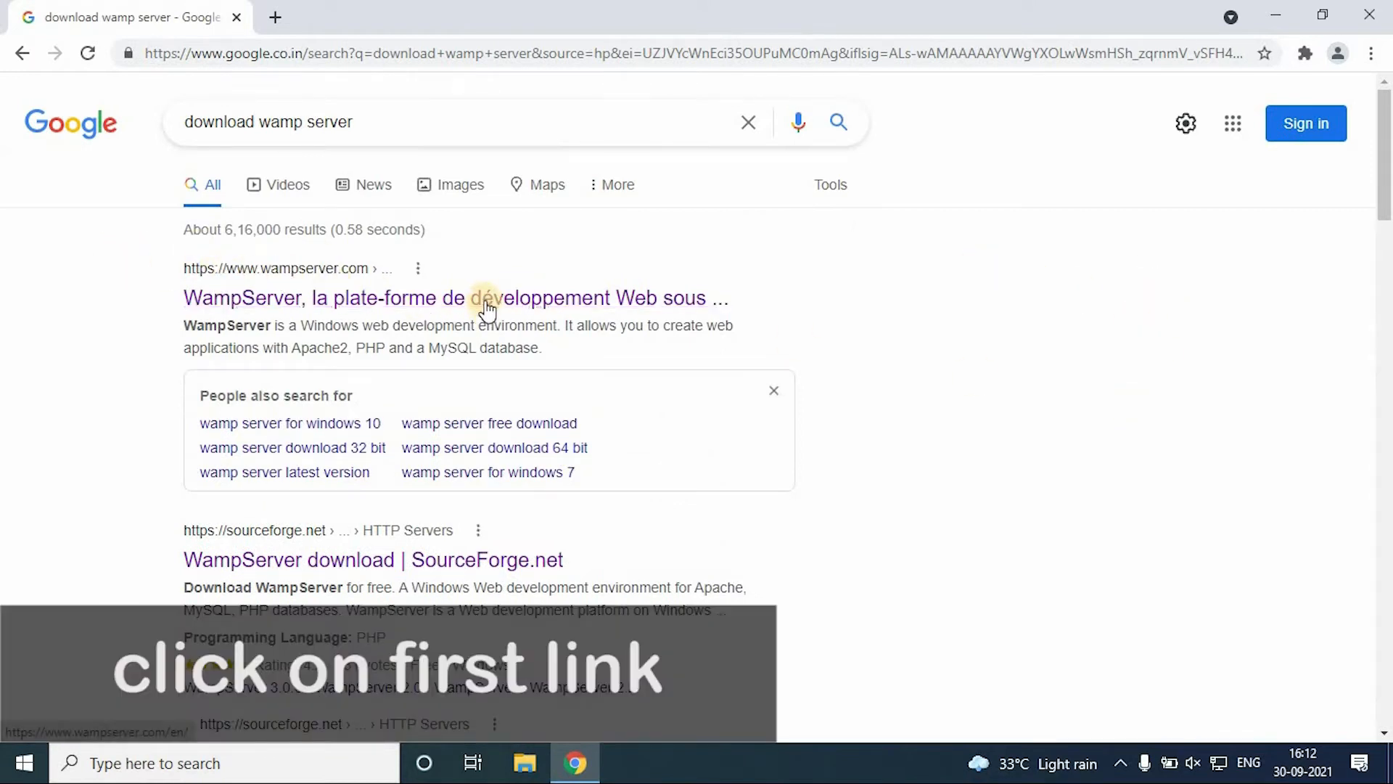
click(483, 304)
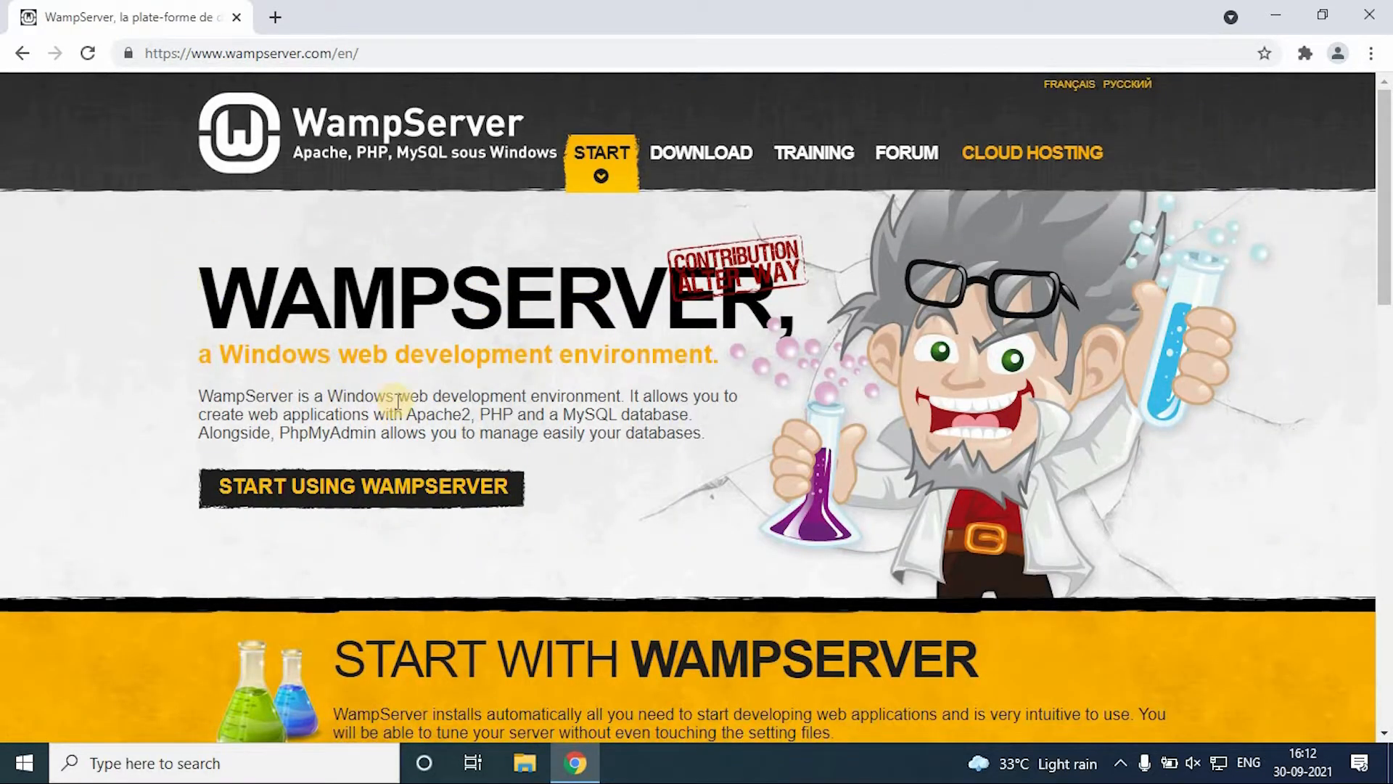
scroll(398, 401, down, 20)
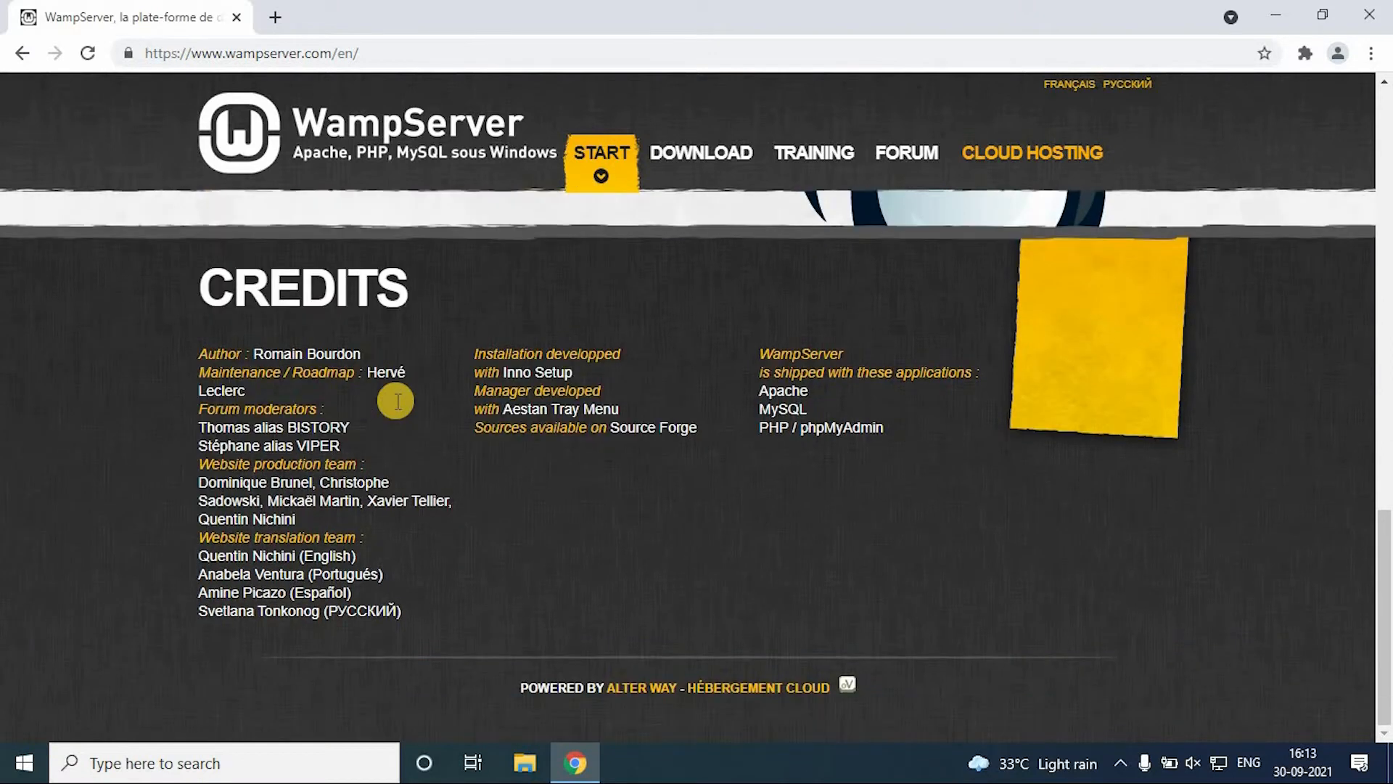
scroll(397, 401, up, 10)
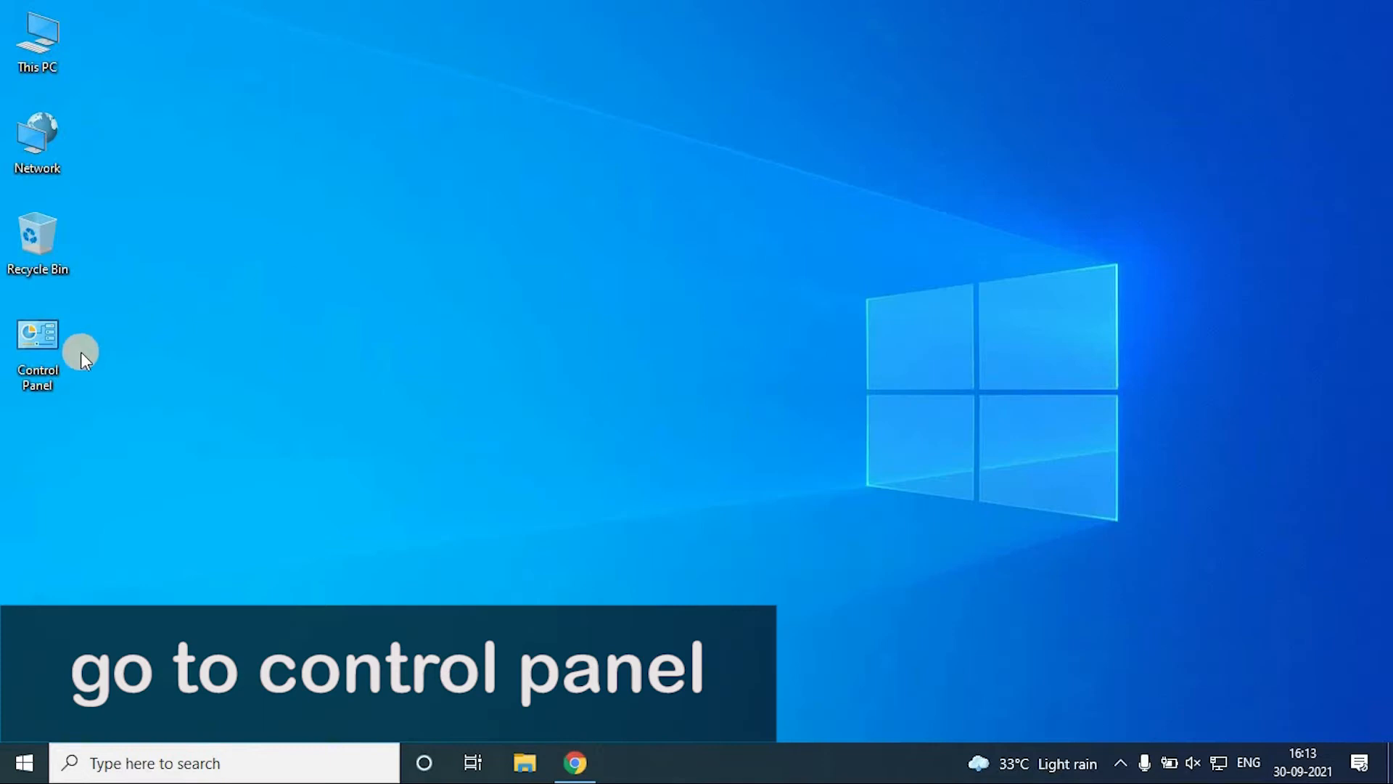
Step: Check the computer's system type on the System page of Control Panel's System and Security section, then close the window
double_click(43, 356)
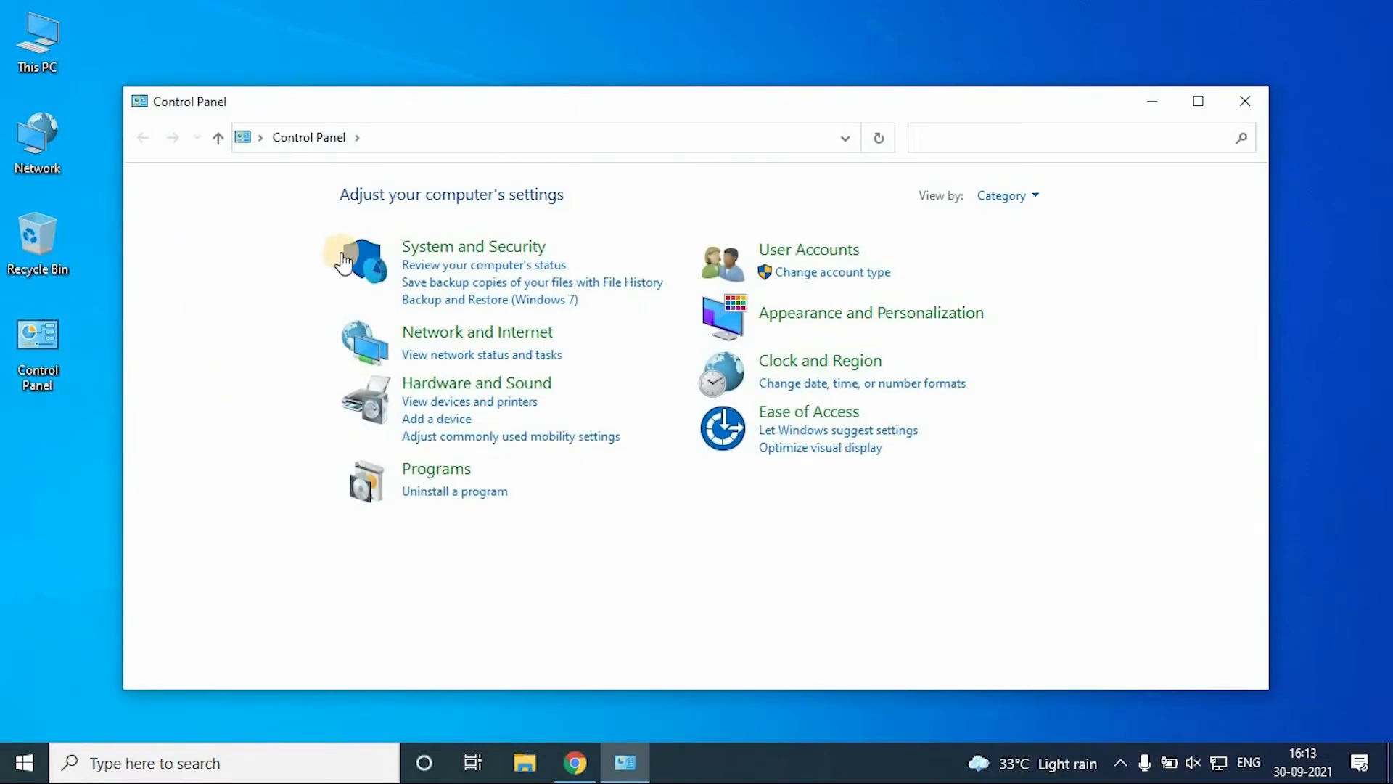
click(485, 249)
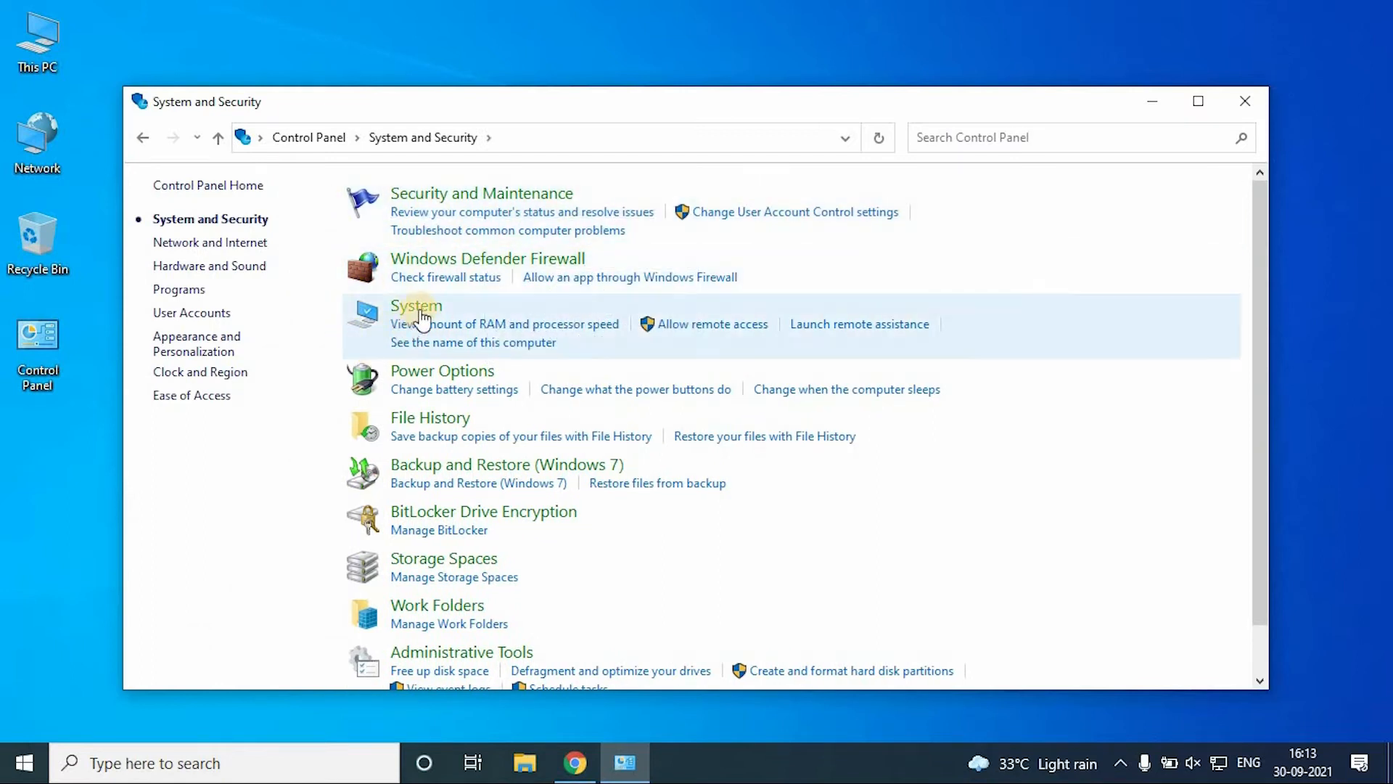
click(419, 307)
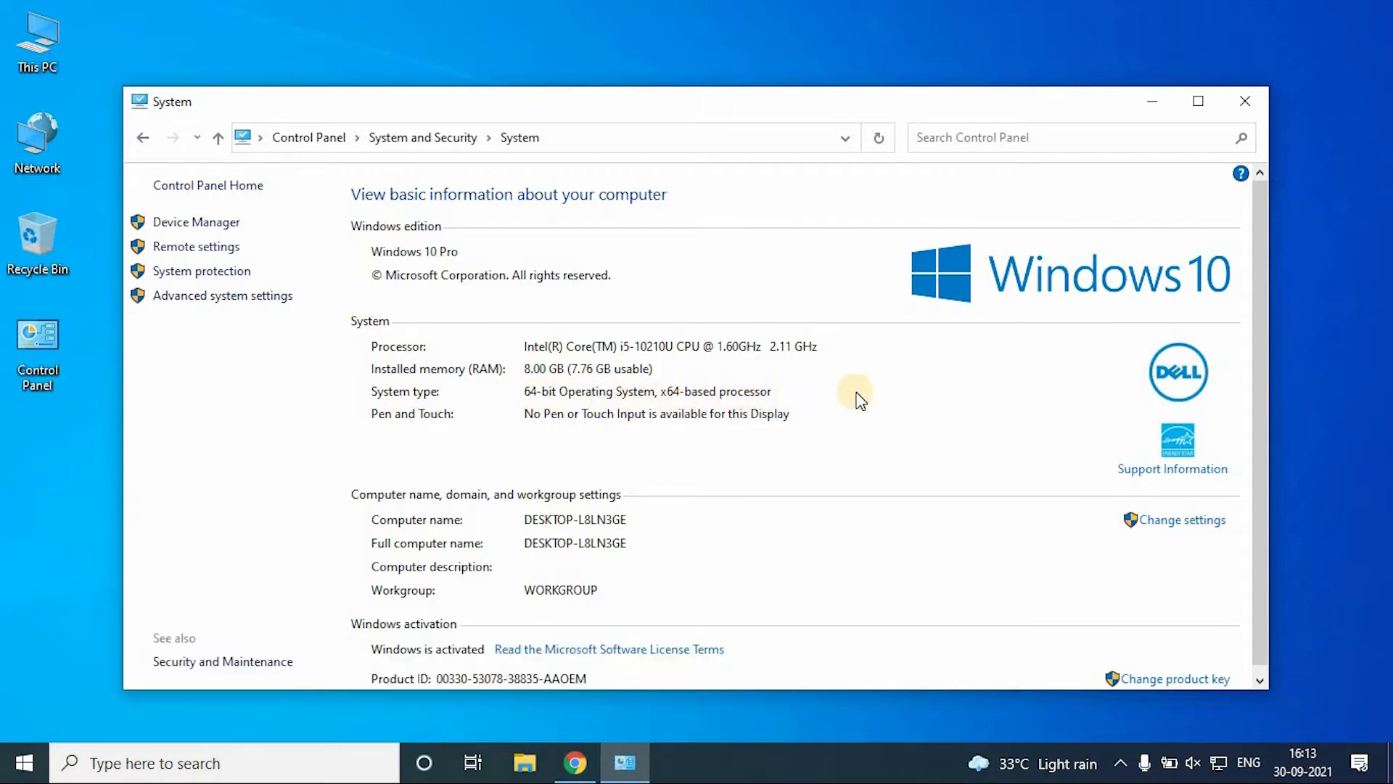
click(1245, 100)
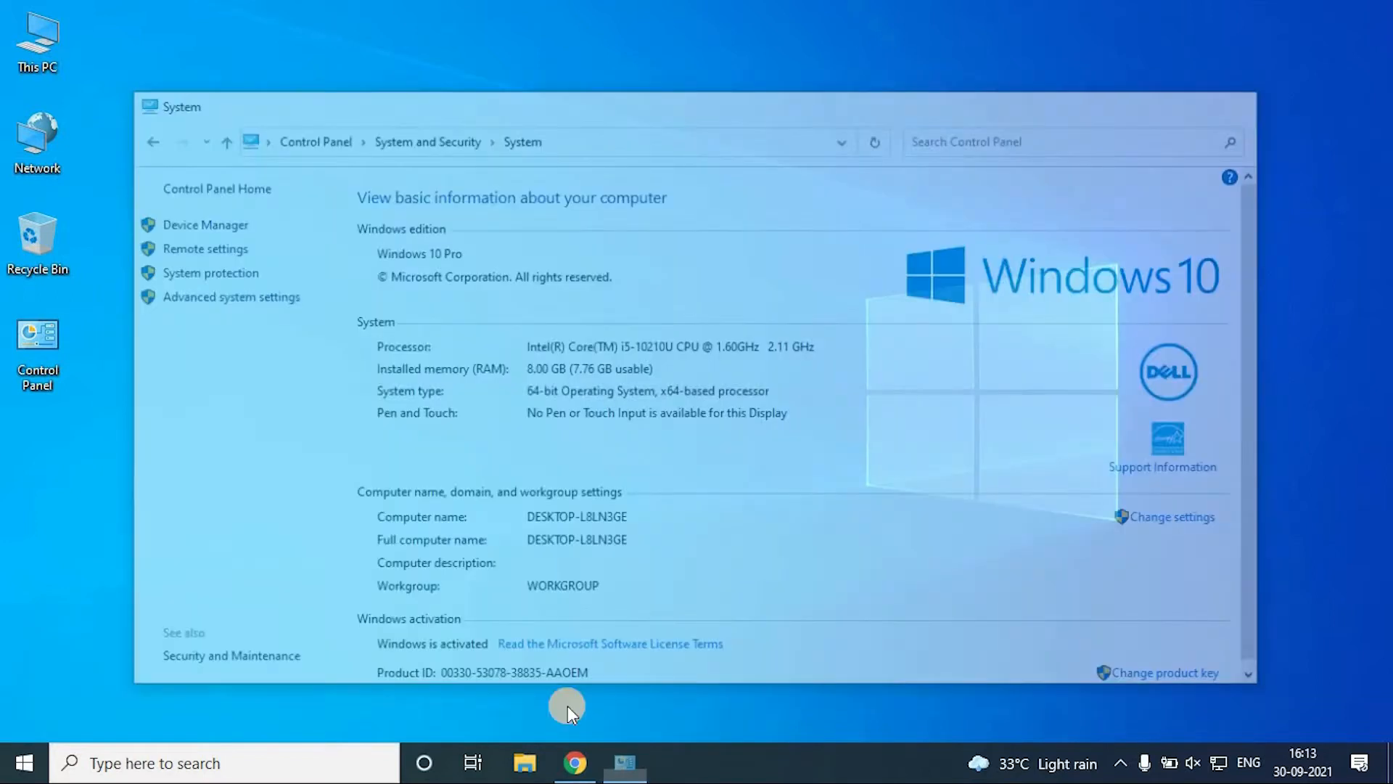
Step: Return to Chrome and follow the direct download link in the WampServer 64 bits (x64) 3.2.0 download form
click(571, 760)
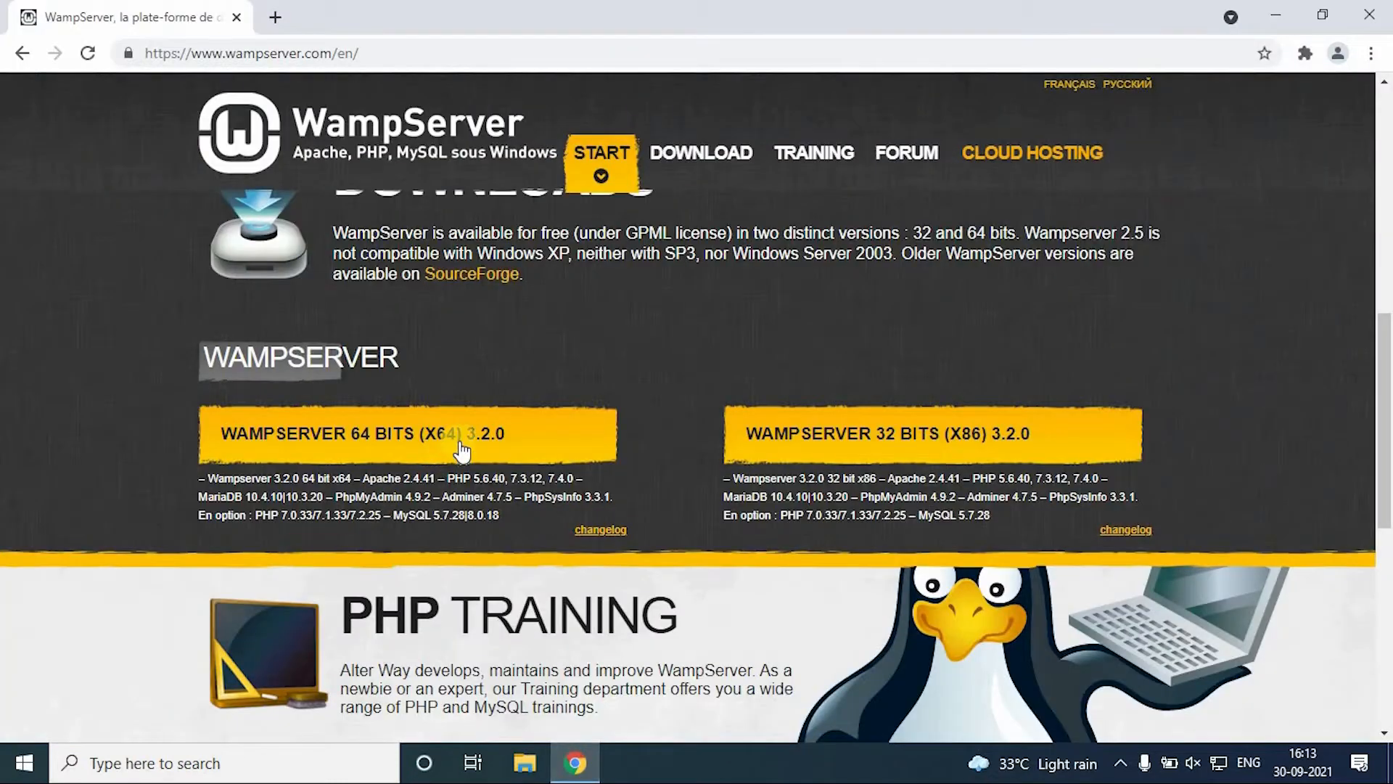
click(461, 450)
scroll(465, 447, down, 4)
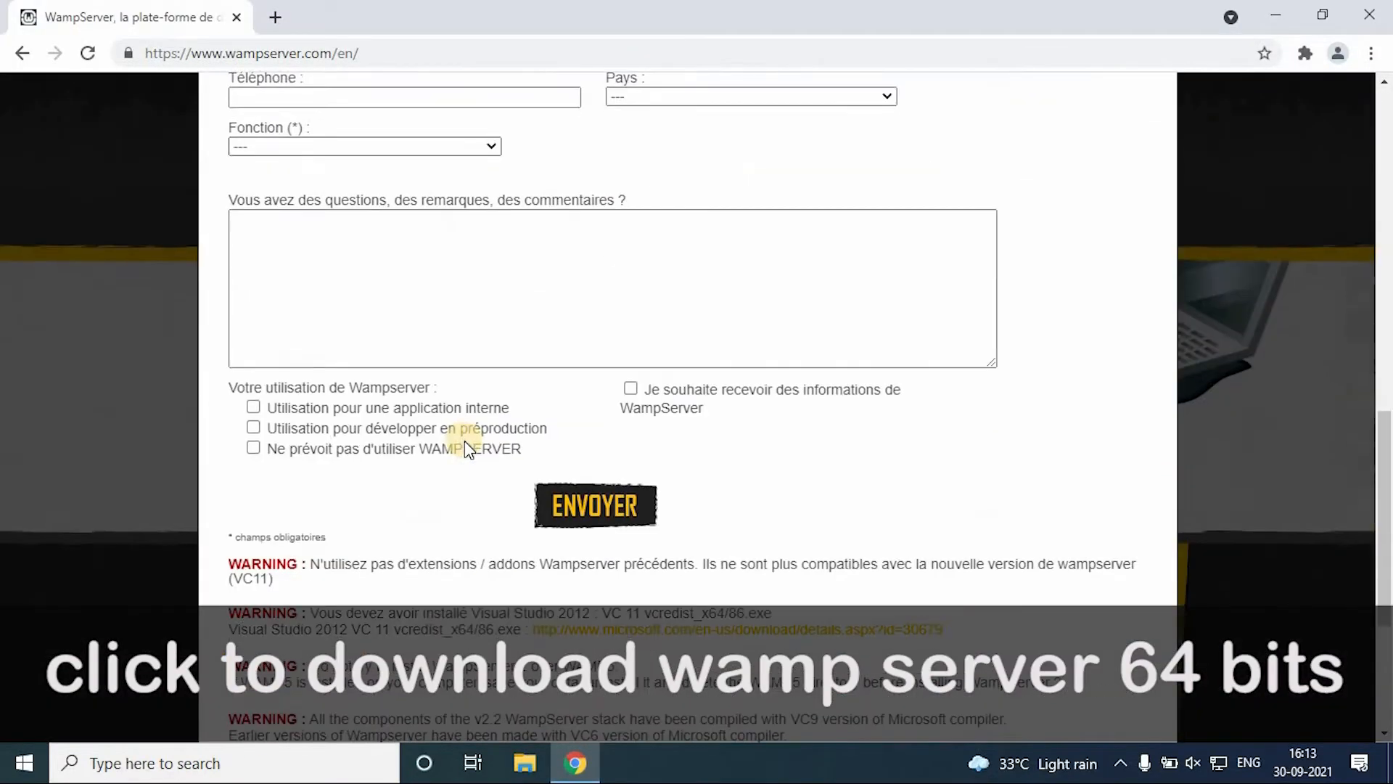
scroll(466, 441, down, 4)
scroll(468, 441, up, 10)
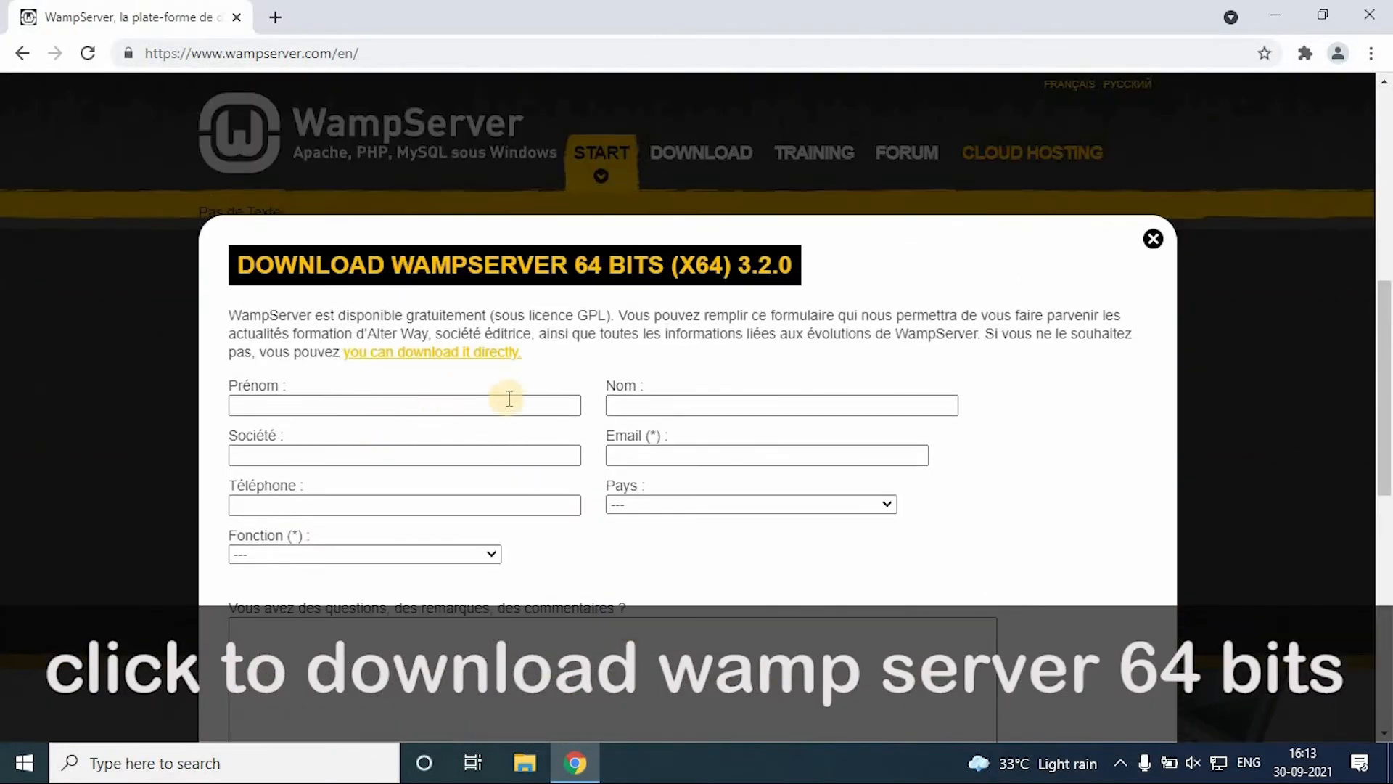
click(491, 363)
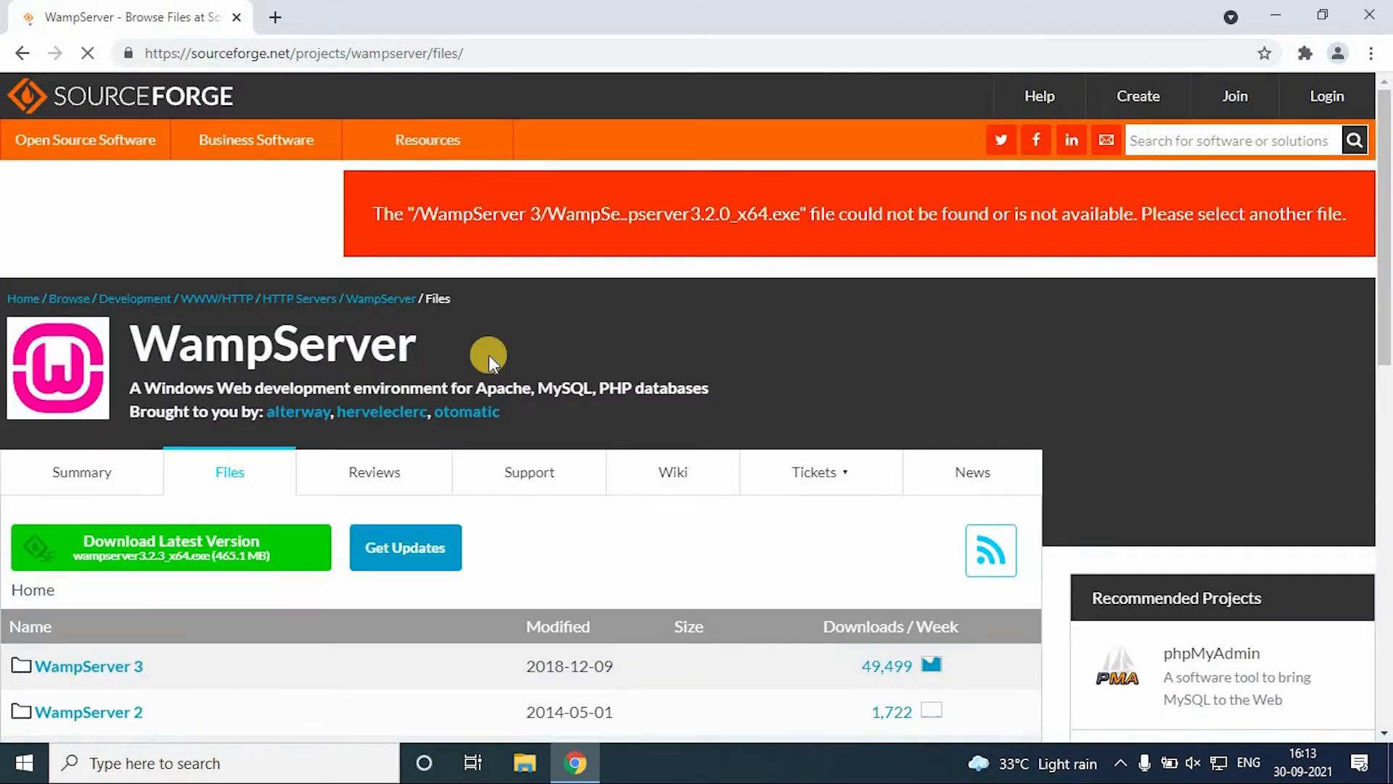
Step: Download the latest WampServer version from SourceForge and save it as wampserver3.2.3_x64 in the Downloads folder
scroll(485, 356, down, 10)
scroll(490, 357, up, 5)
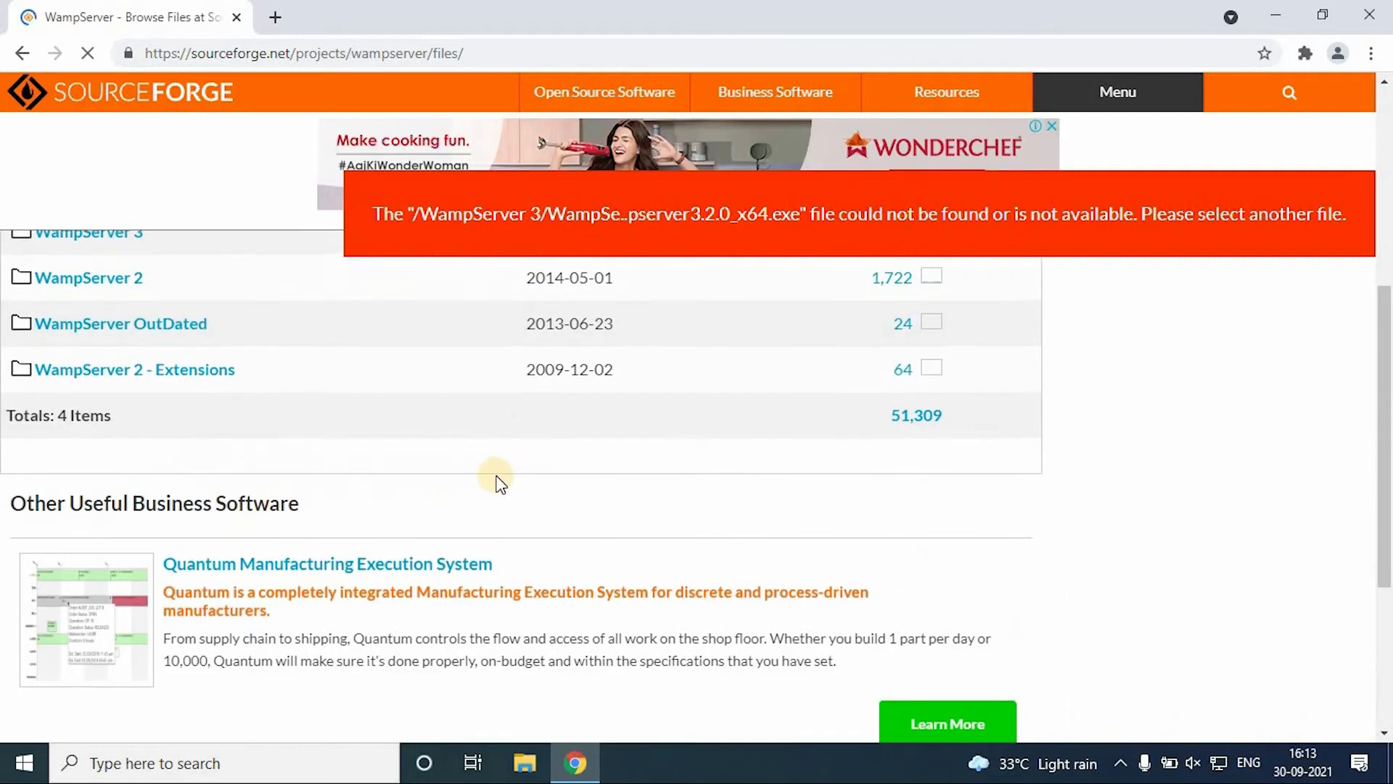
scroll(497, 482, up, 4)
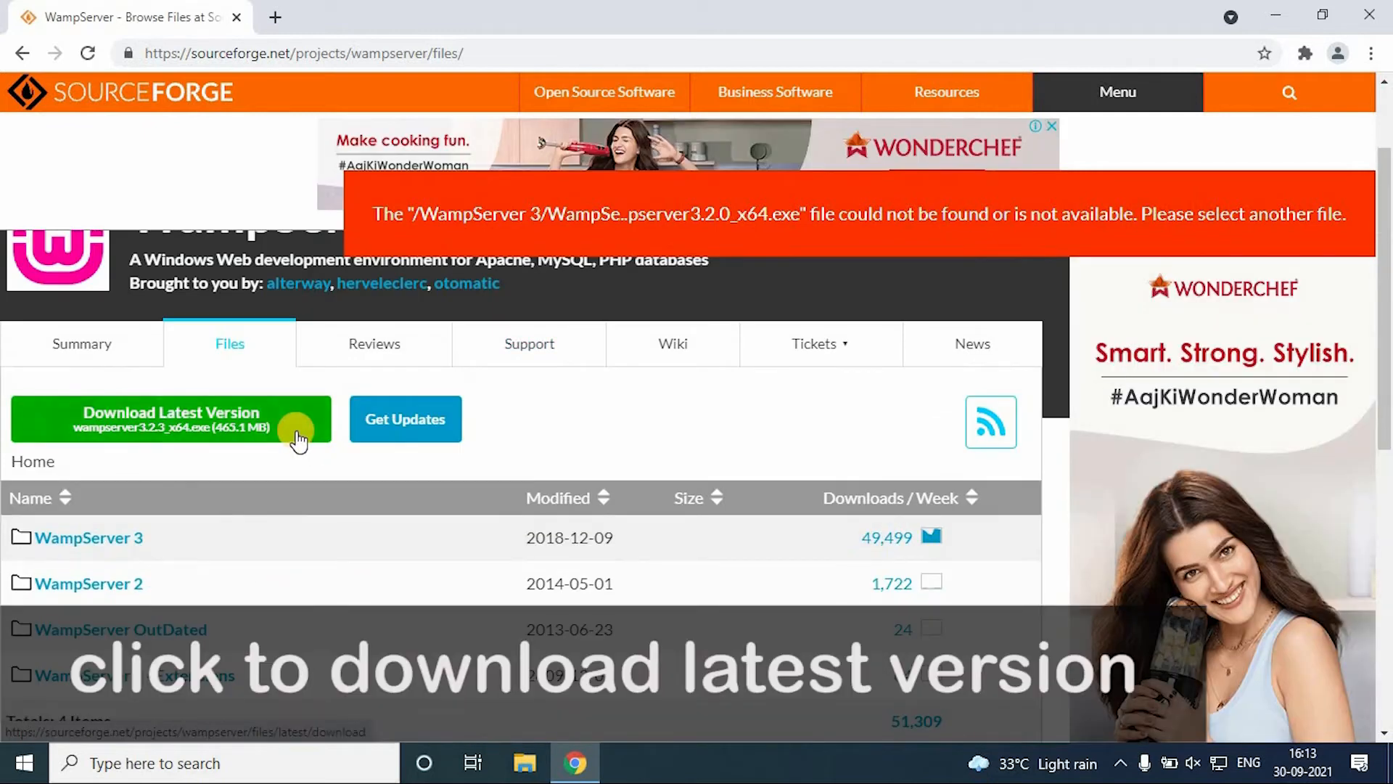
click(297, 436)
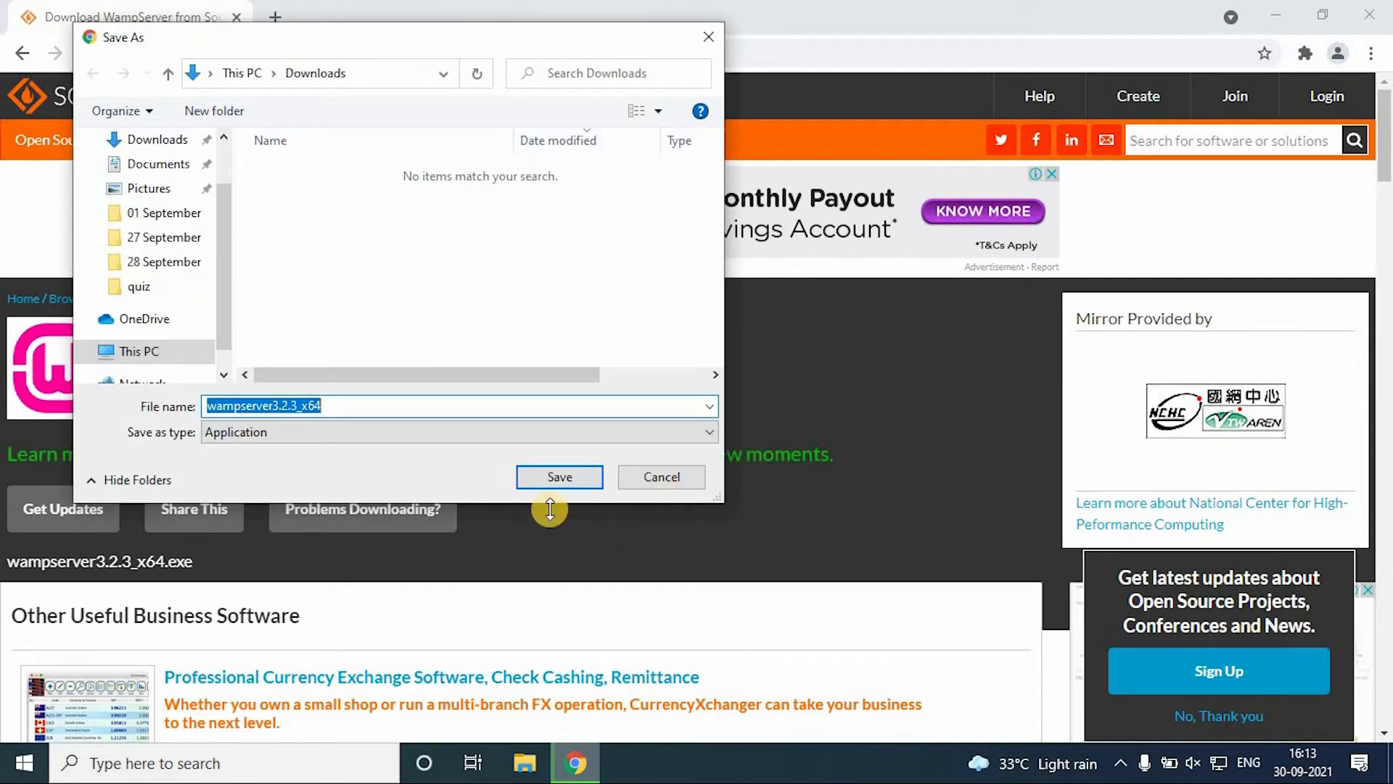
click(550, 476)
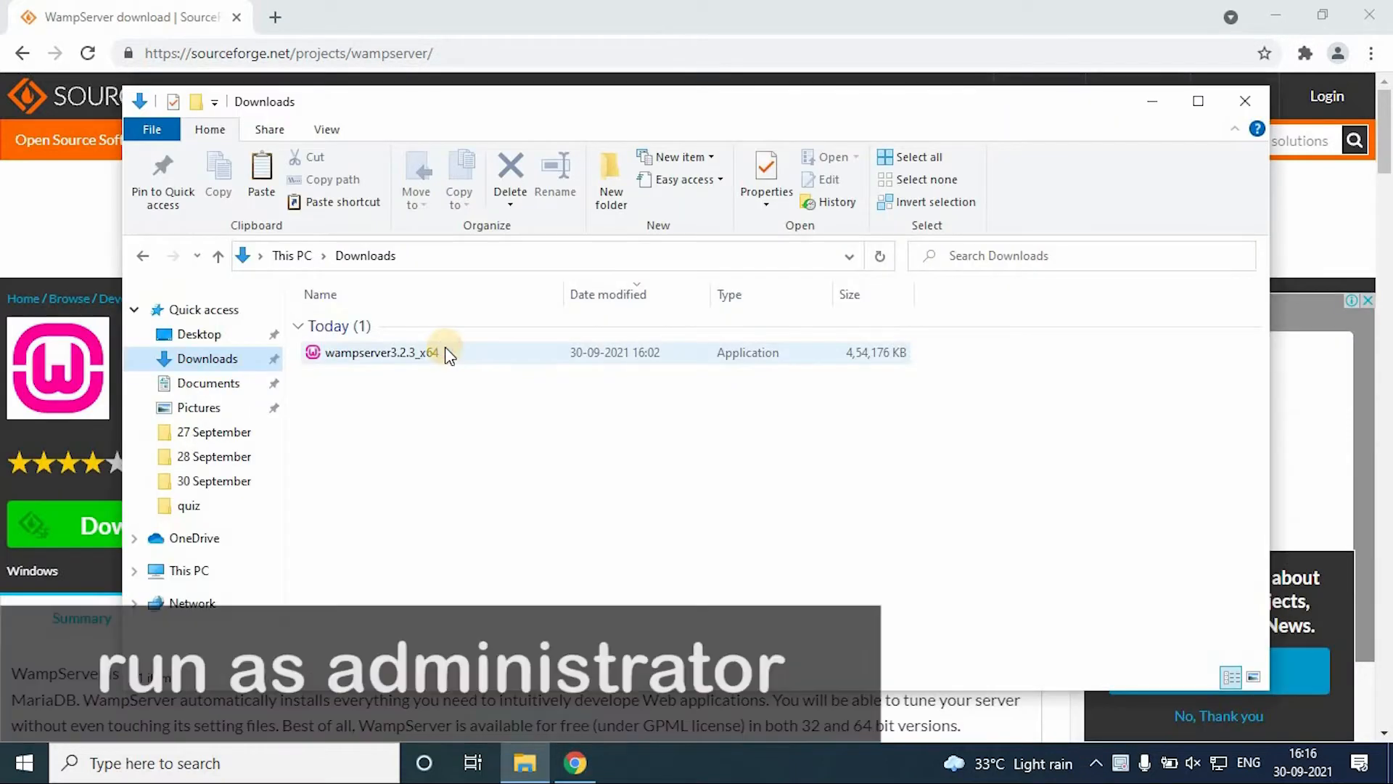
Step: Run the wampserver3.2.3_x64 installer as administrator with English as the setup language
click(445, 350)
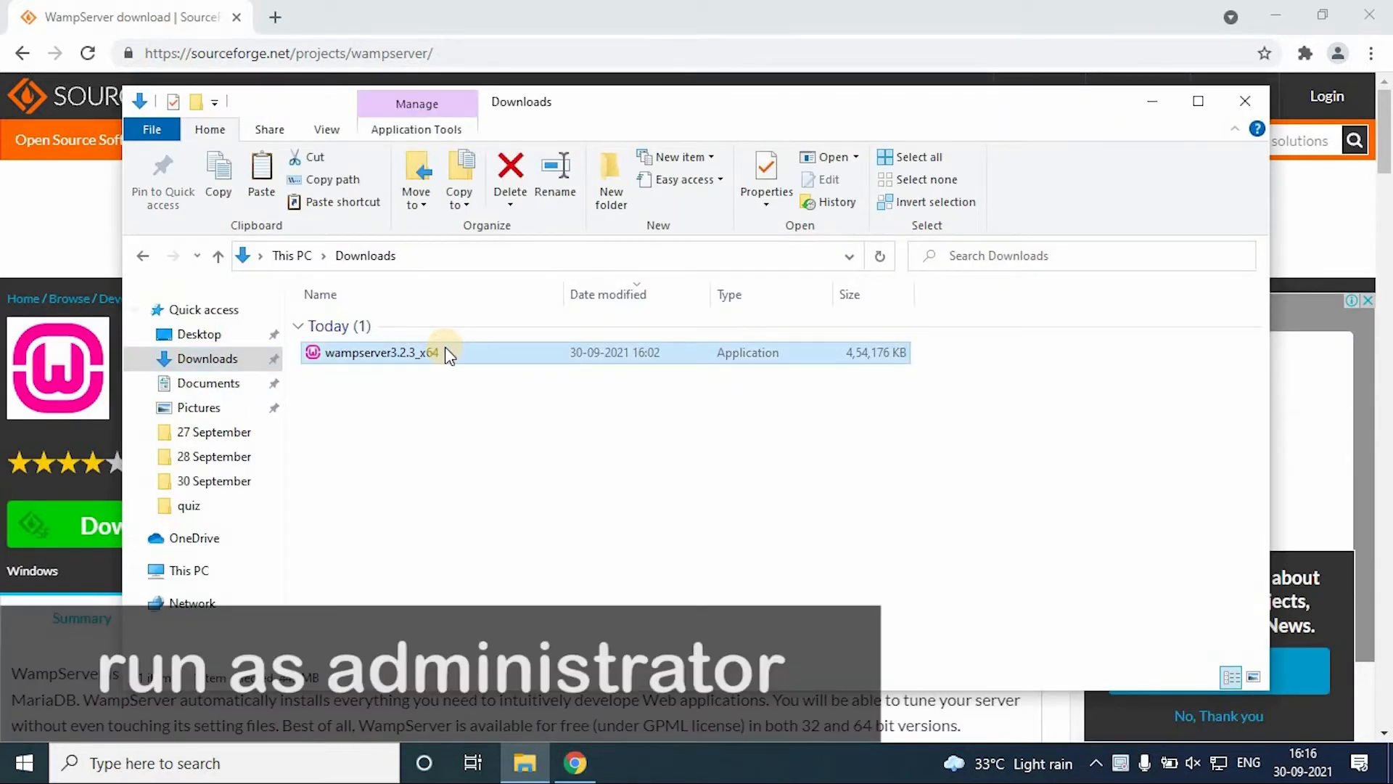
right_click(449, 356)
click(525, 298)
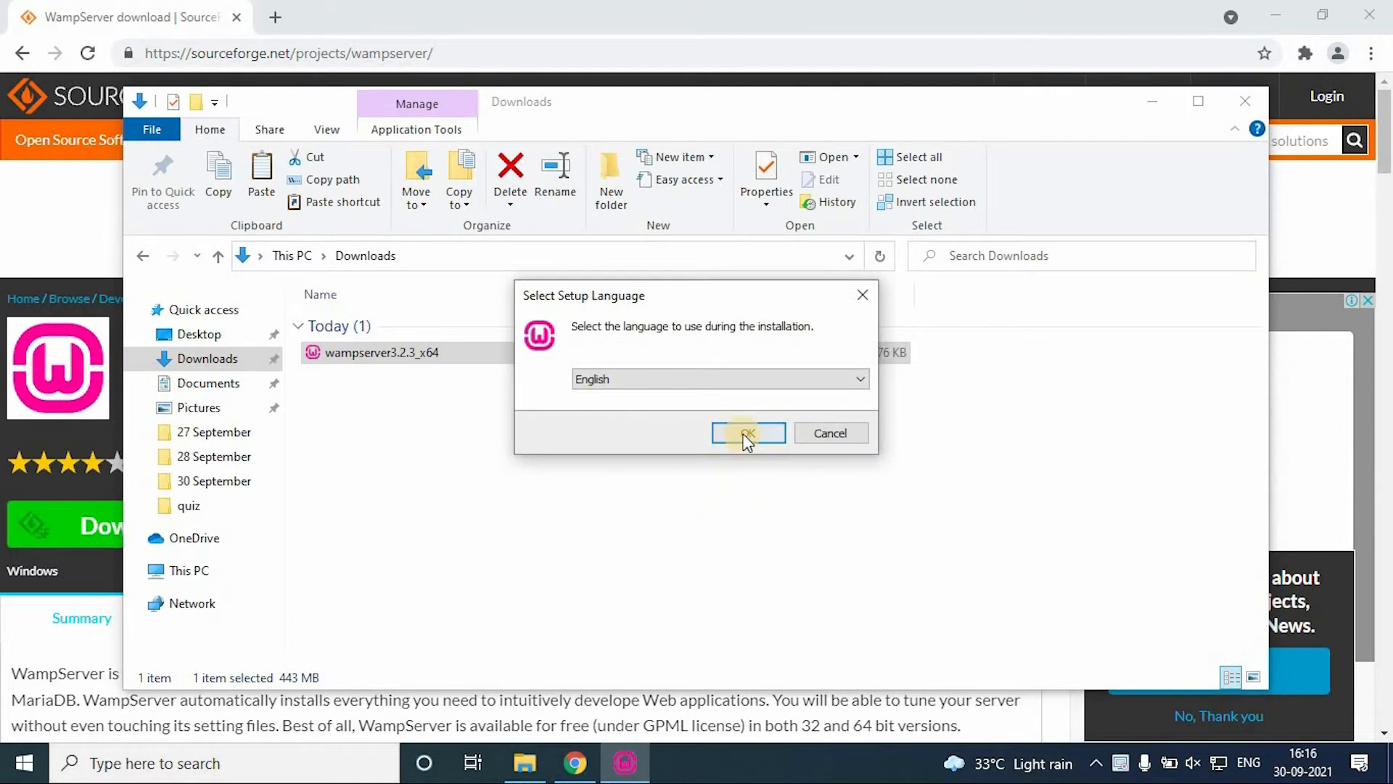
click(747, 436)
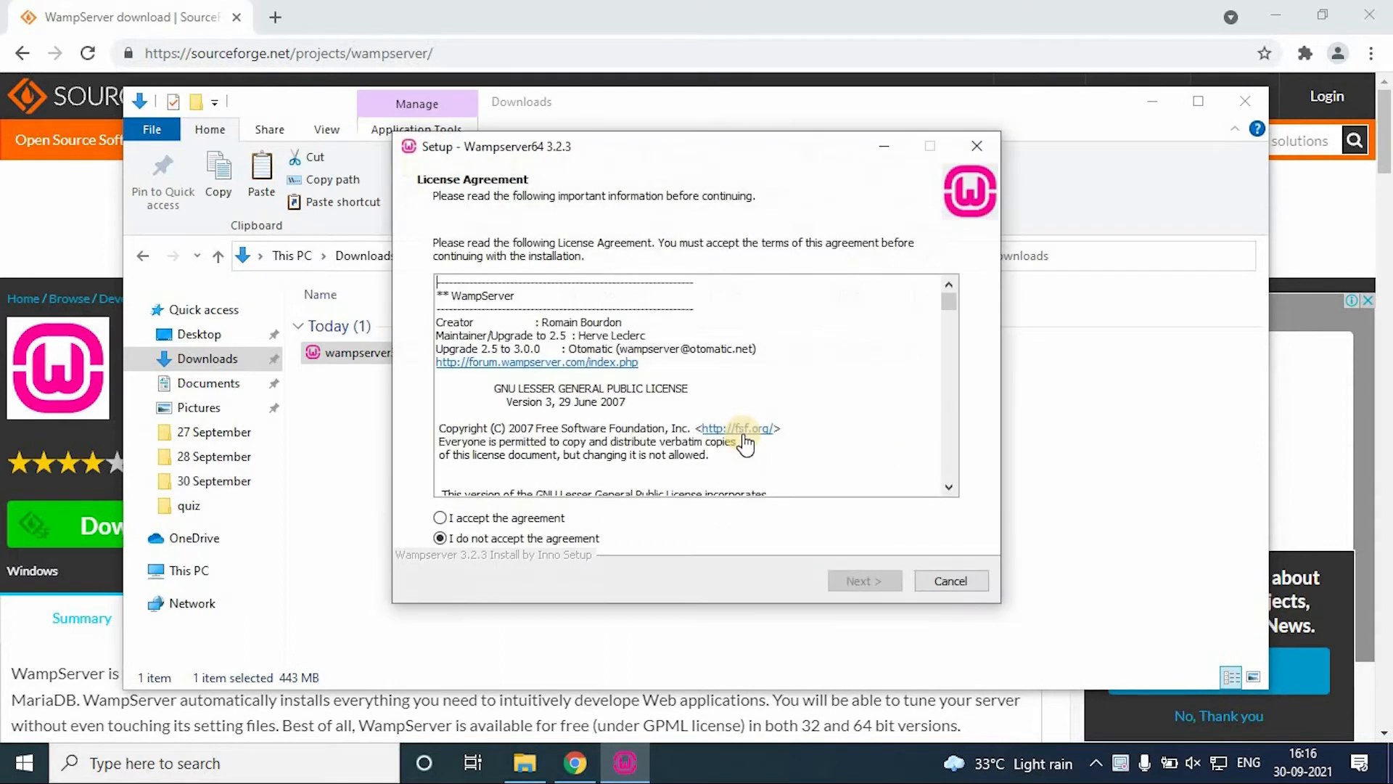
Step: Accept the Wampserver64 license agreement and continue the setup
click(440, 517)
scroll(833, 436, down, 6)
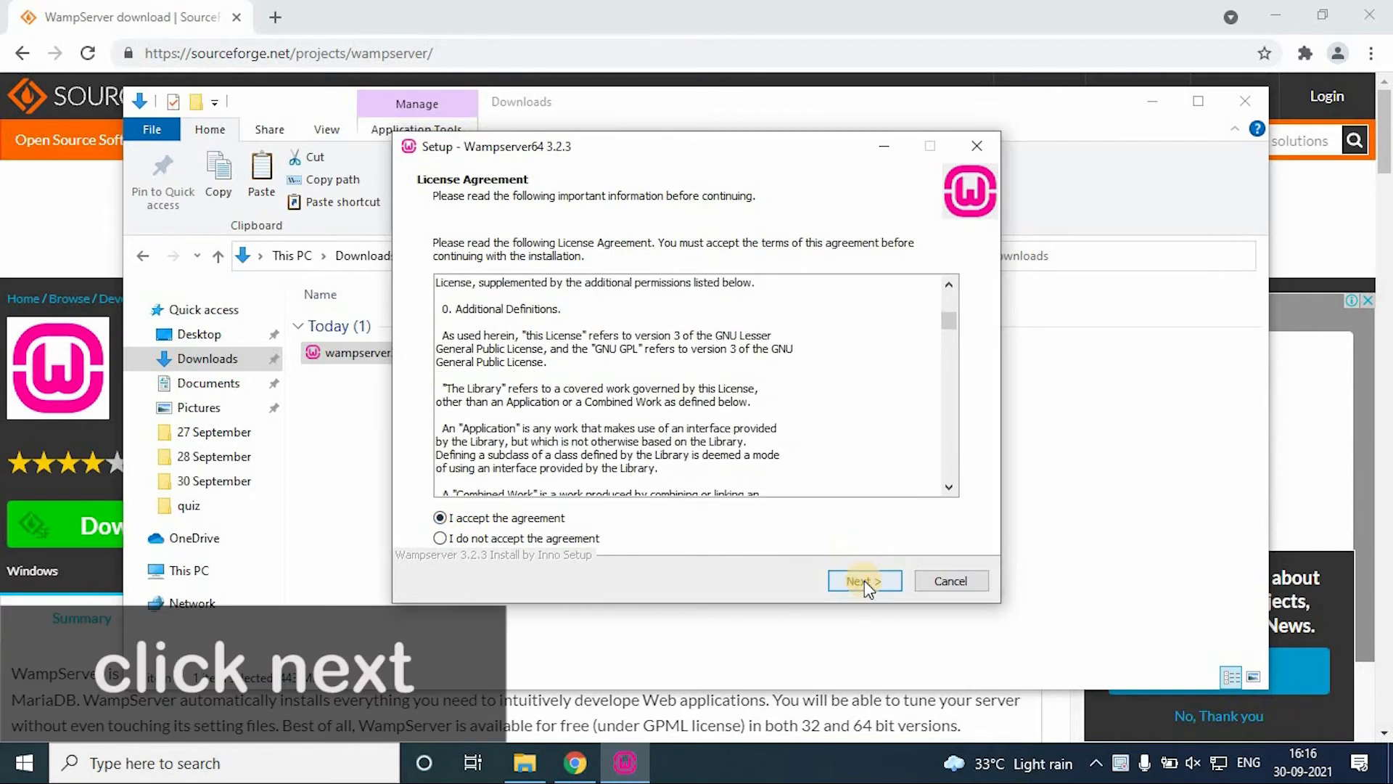
click(864, 581)
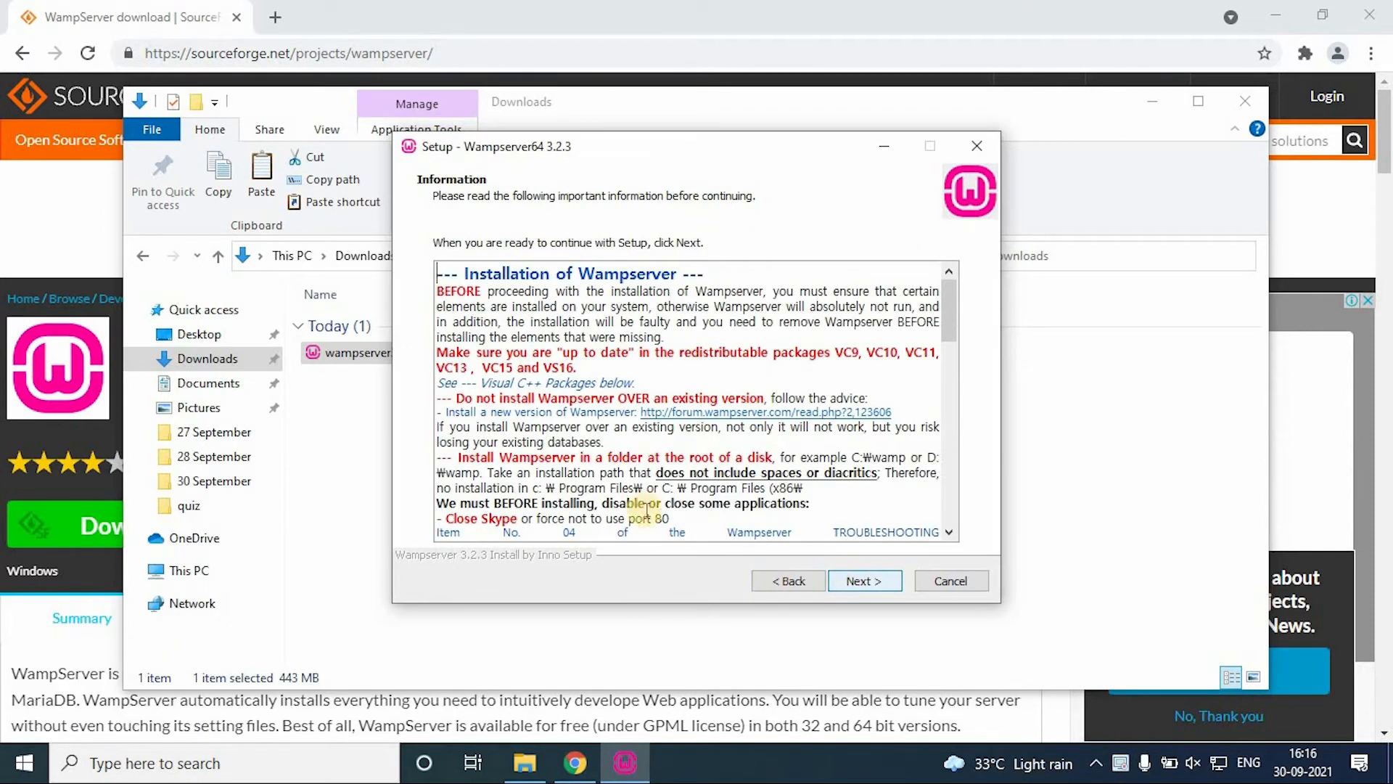
Step: Review the installation prerequisites and Visual C++ package notes on the Information page, then continue
scroll(806, 468, down, 1)
scroll(806, 468, down, 15)
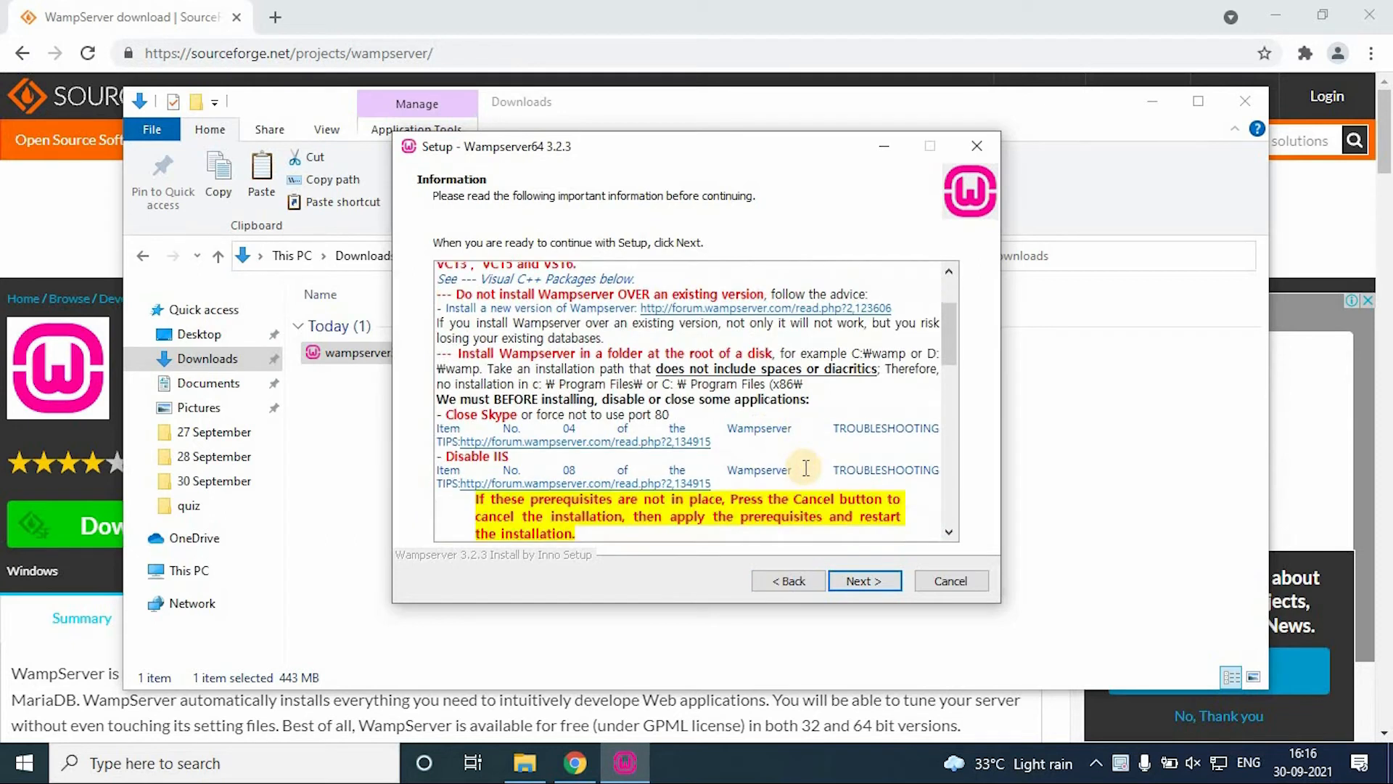
scroll(806, 468, down, 4)
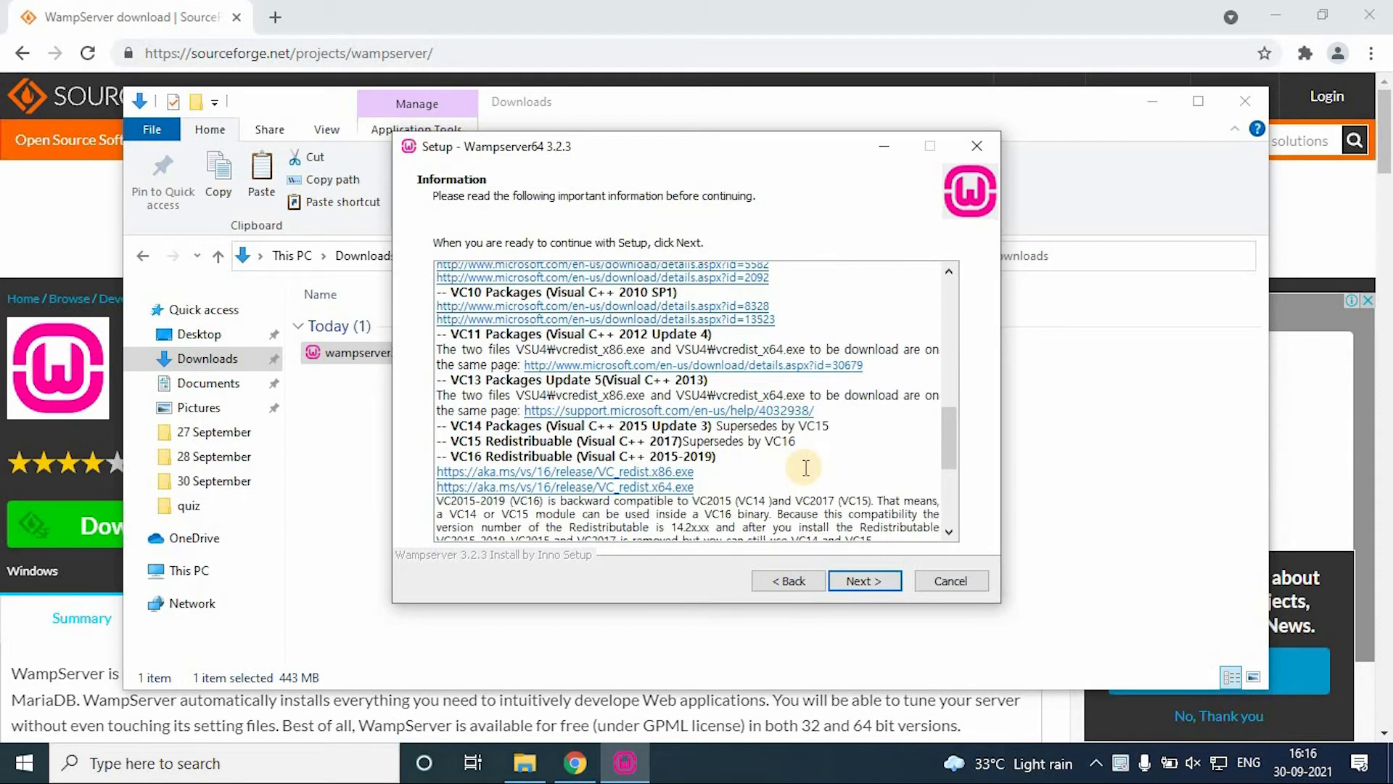
scroll(805, 468, down, 5)
scroll(805, 468, up, 20)
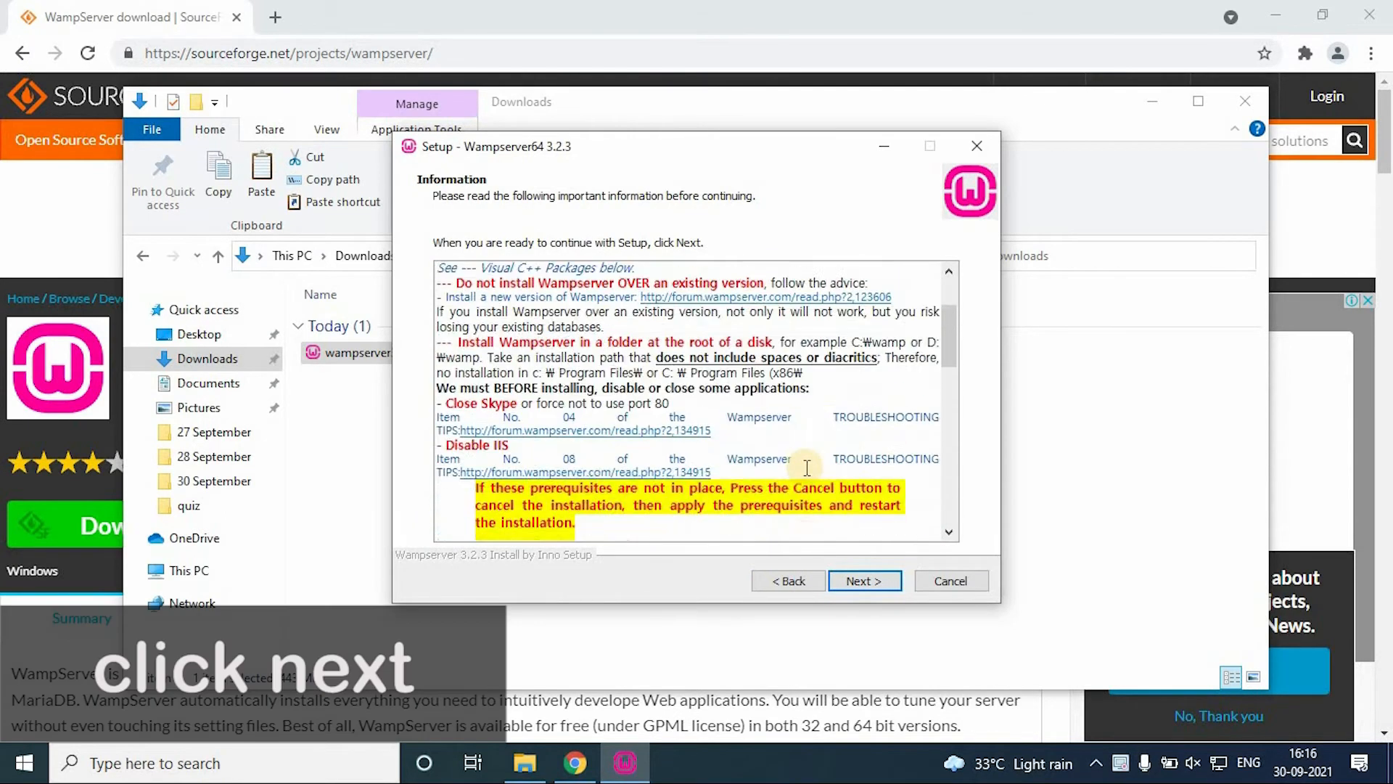
click(865, 581)
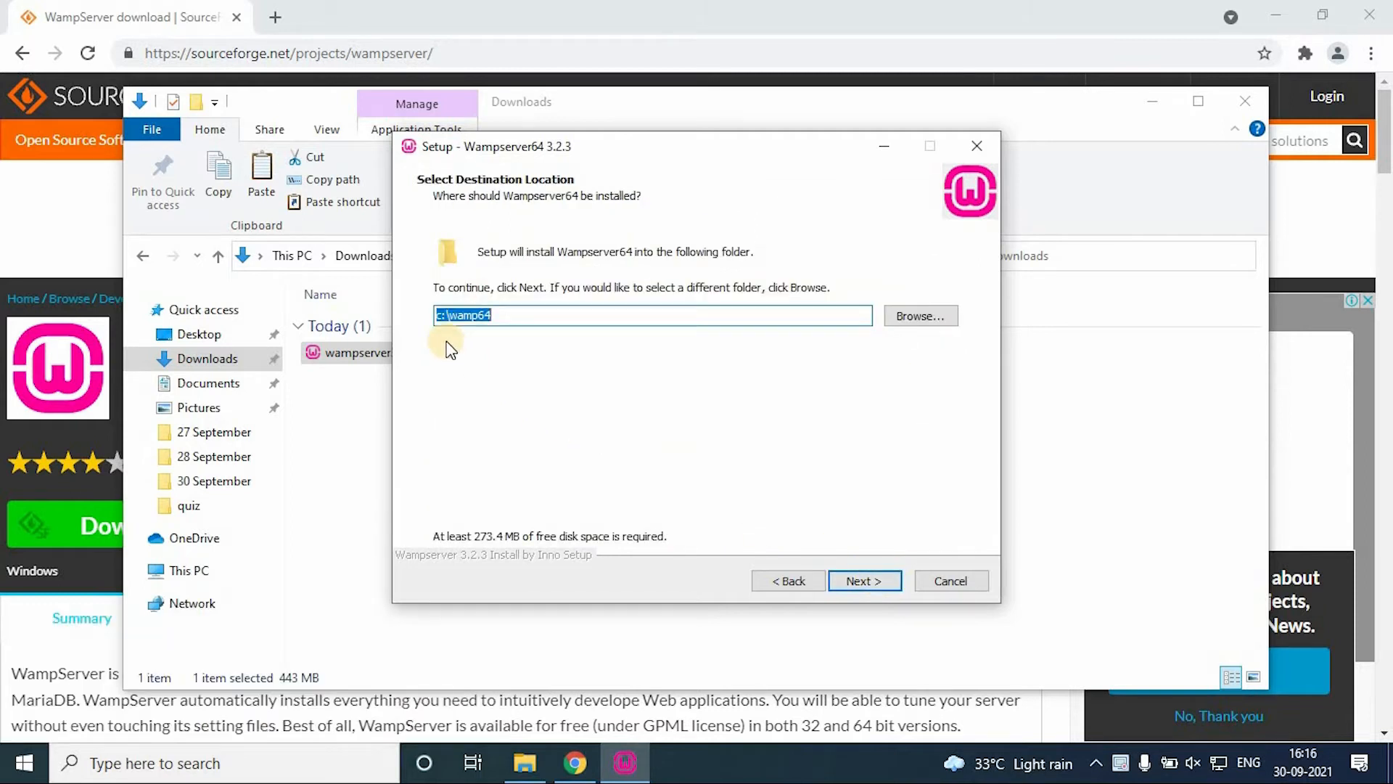
Step: Keep c:\wamp64 as the destination folder and accept the Default installation component selection
click(861, 583)
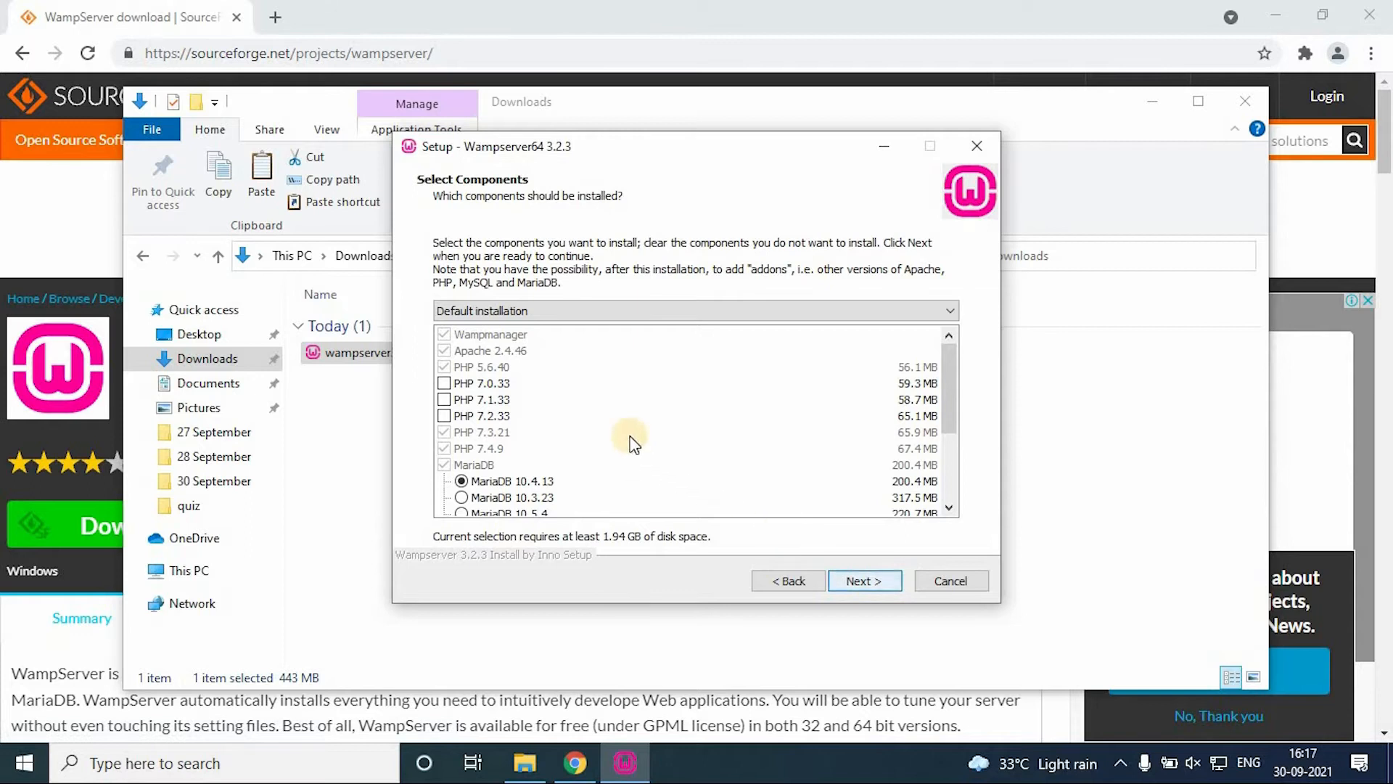
scroll(627, 442, down, 1)
scroll(628, 441, down, 1)
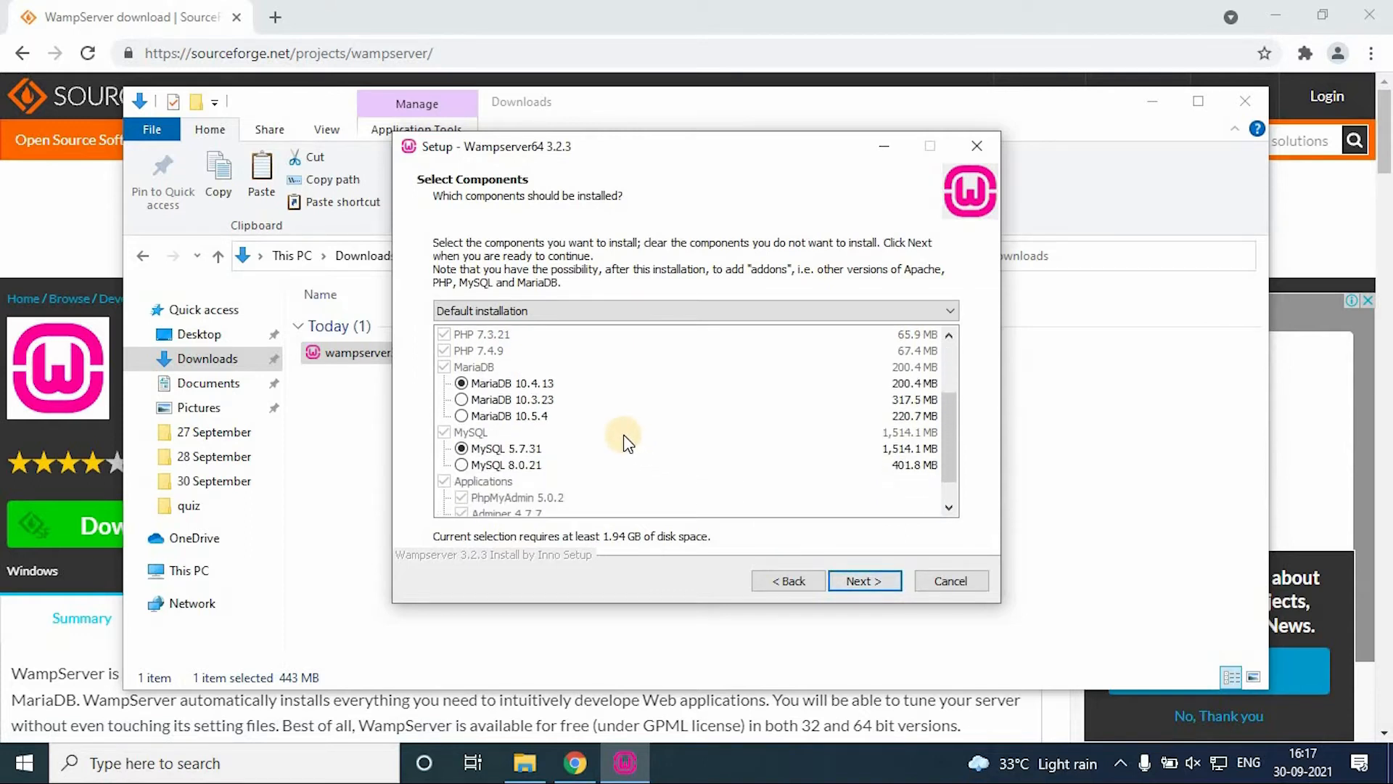
scroll(628, 441, down, 1)
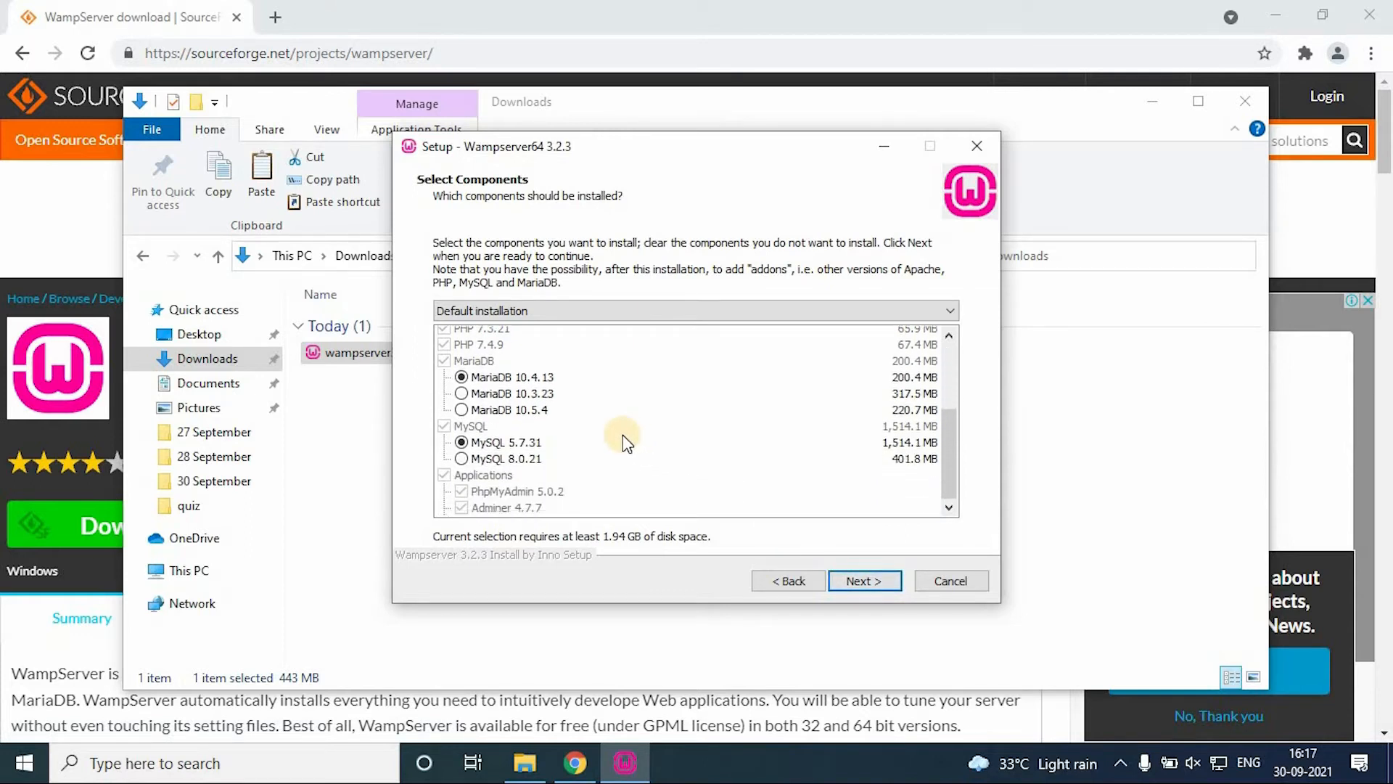
scroll(627, 439, up, 3)
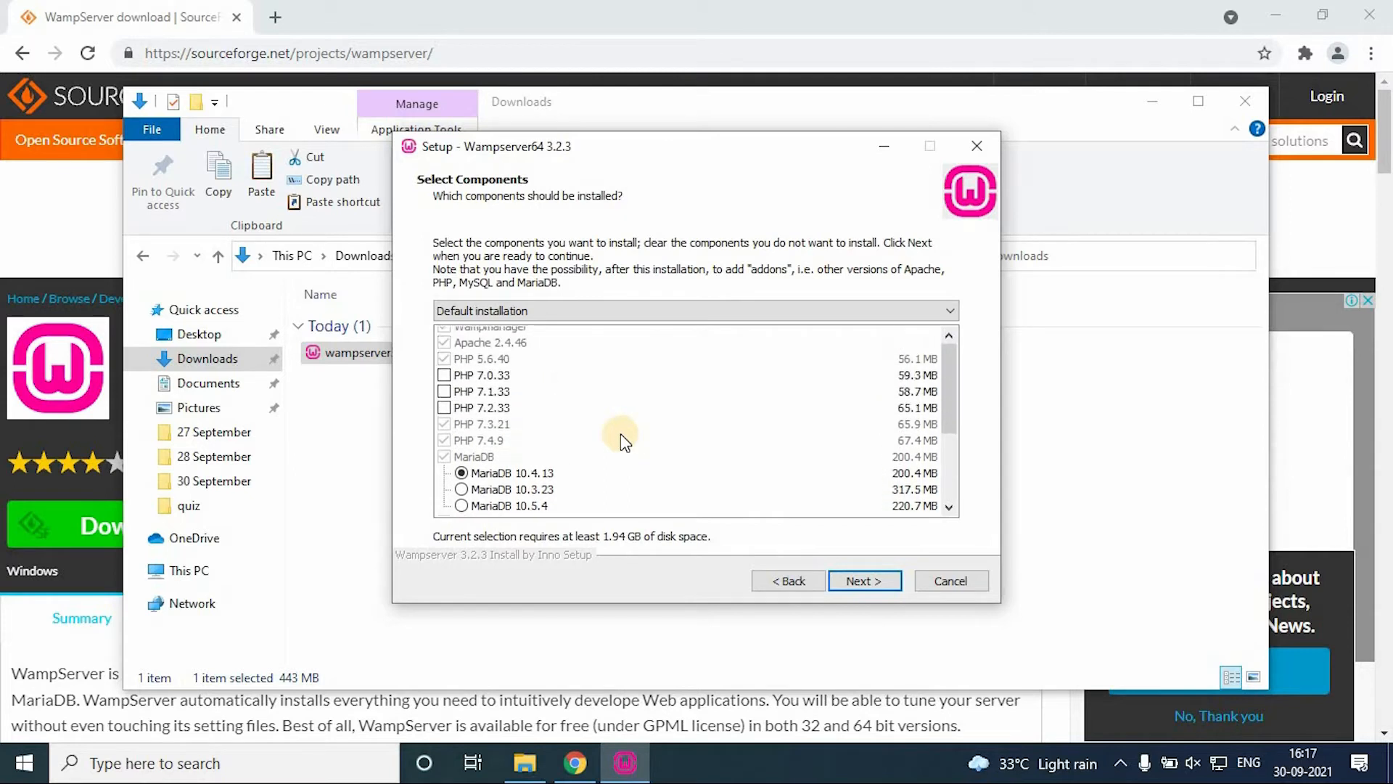
click(881, 585)
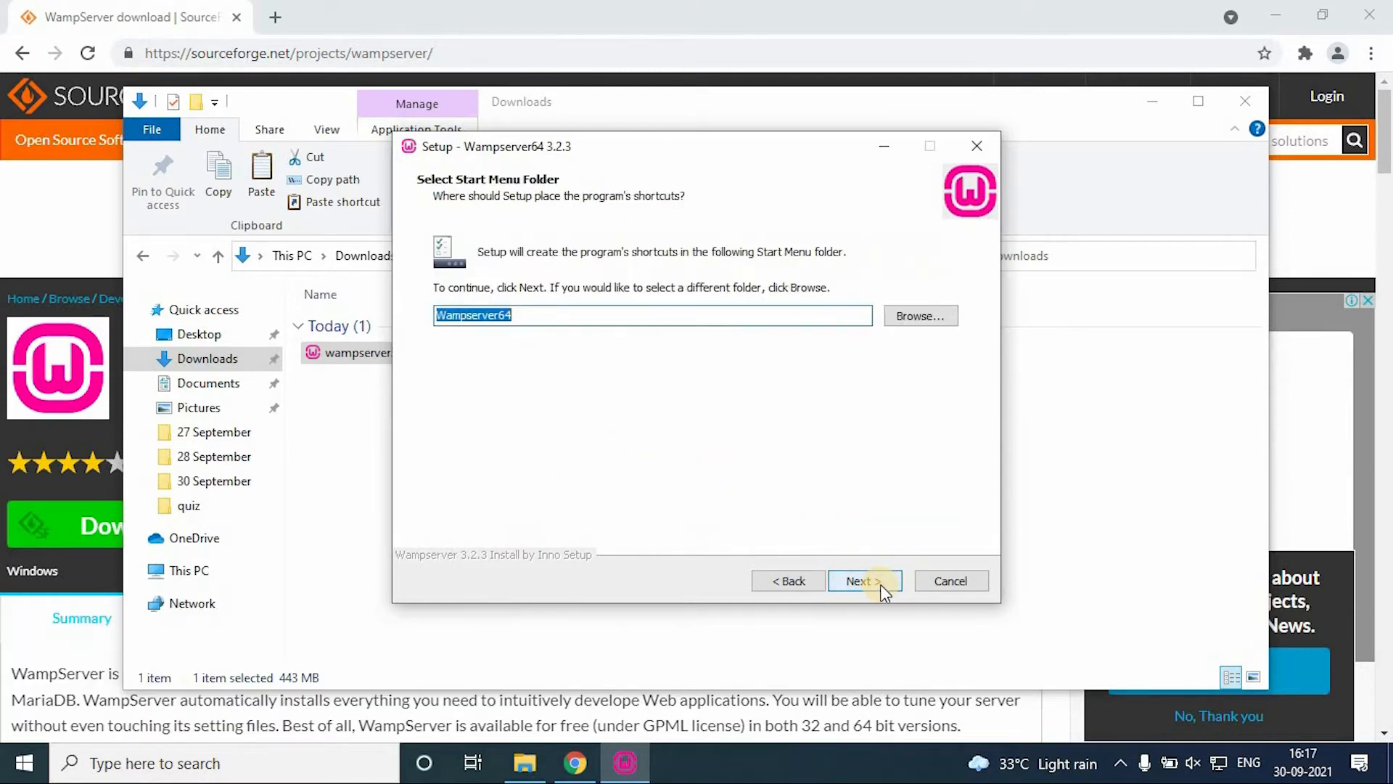
Step: Keep Wampserver64 as the Start Menu folder and start the installation
click(879, 585)
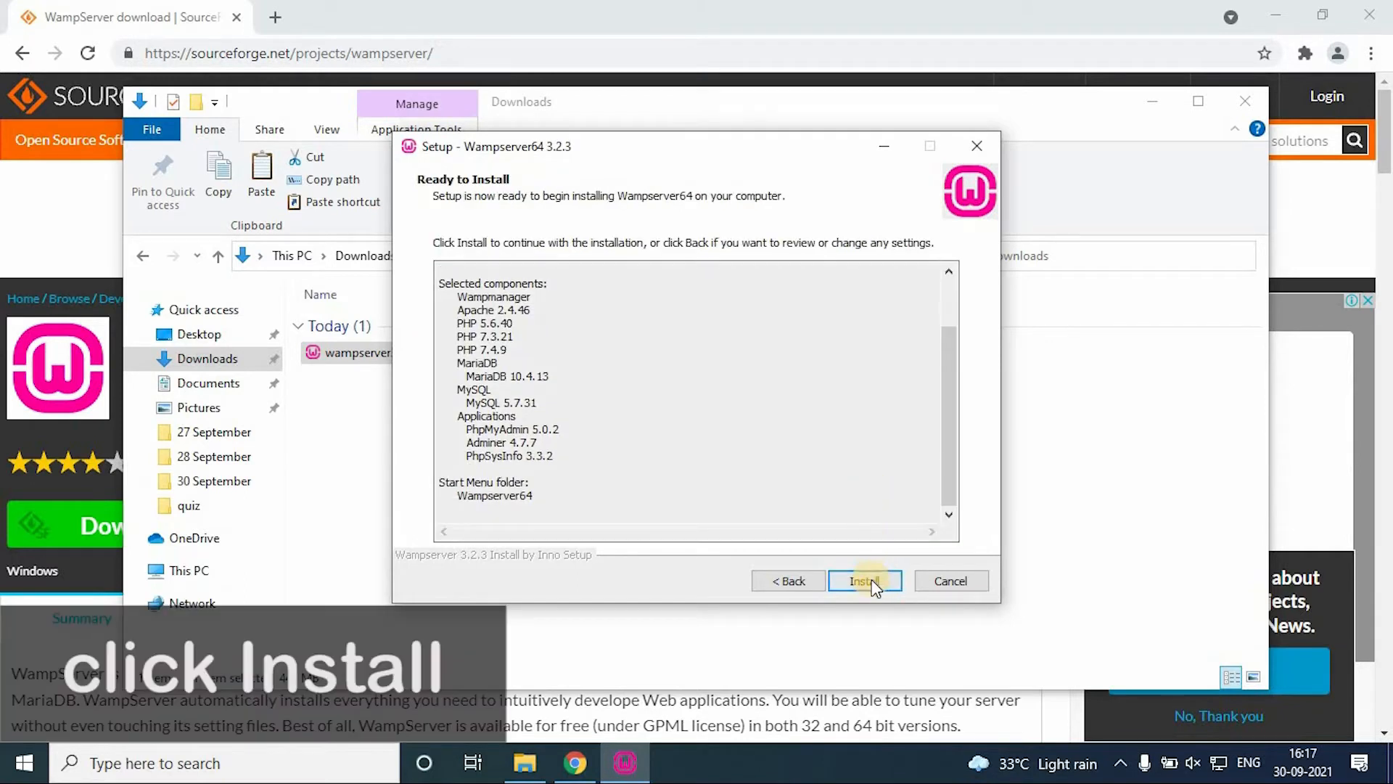
click(872, 579)
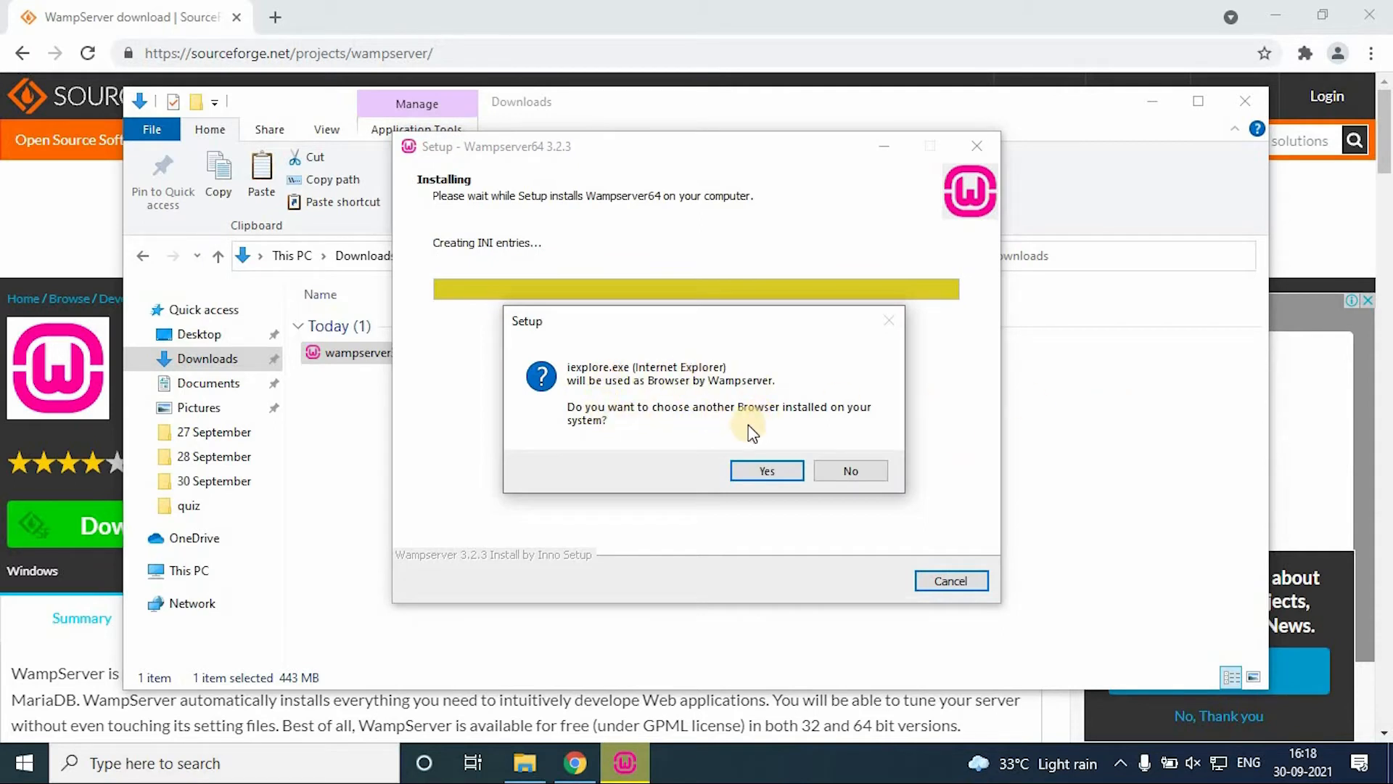
Step: Choose to replace Internet Explorer with another installed browser for Wampserver
click(771, 475)
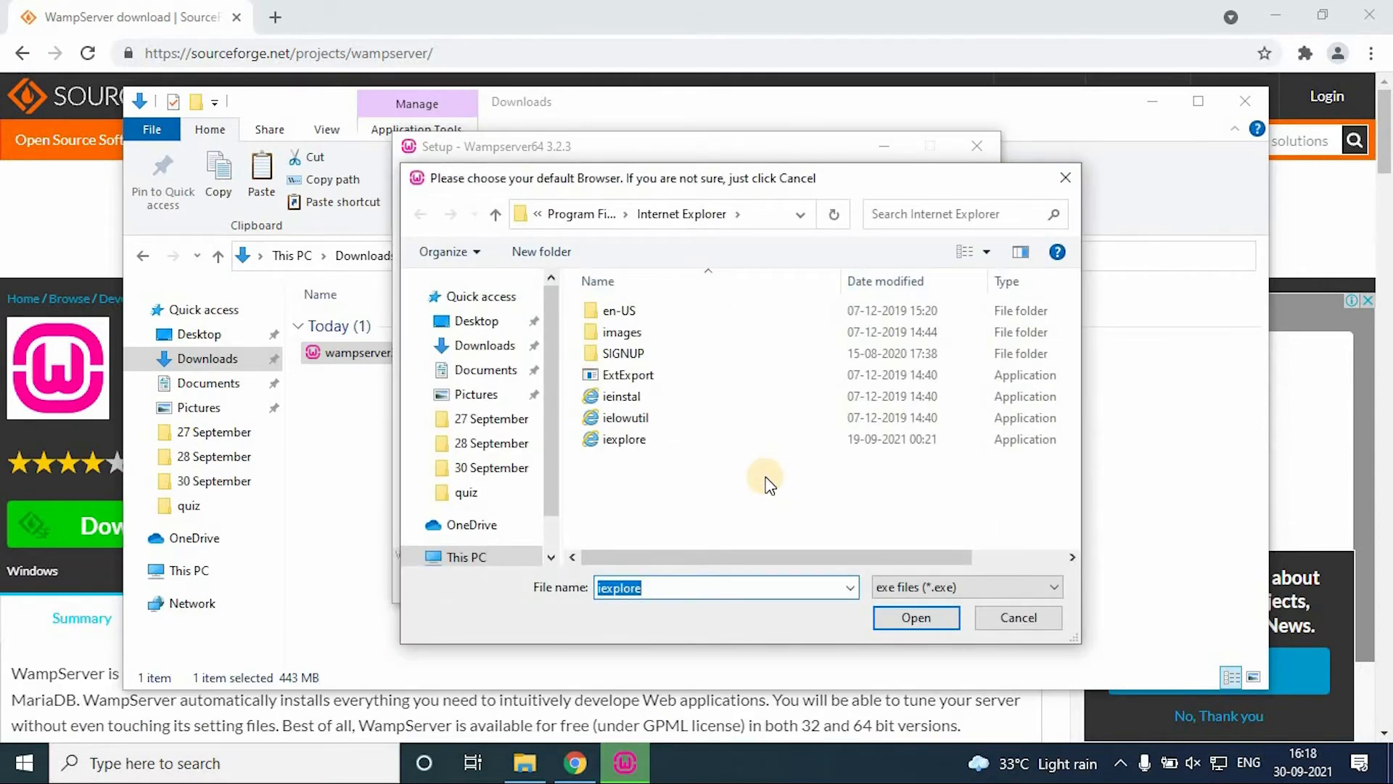
click(581, 214)
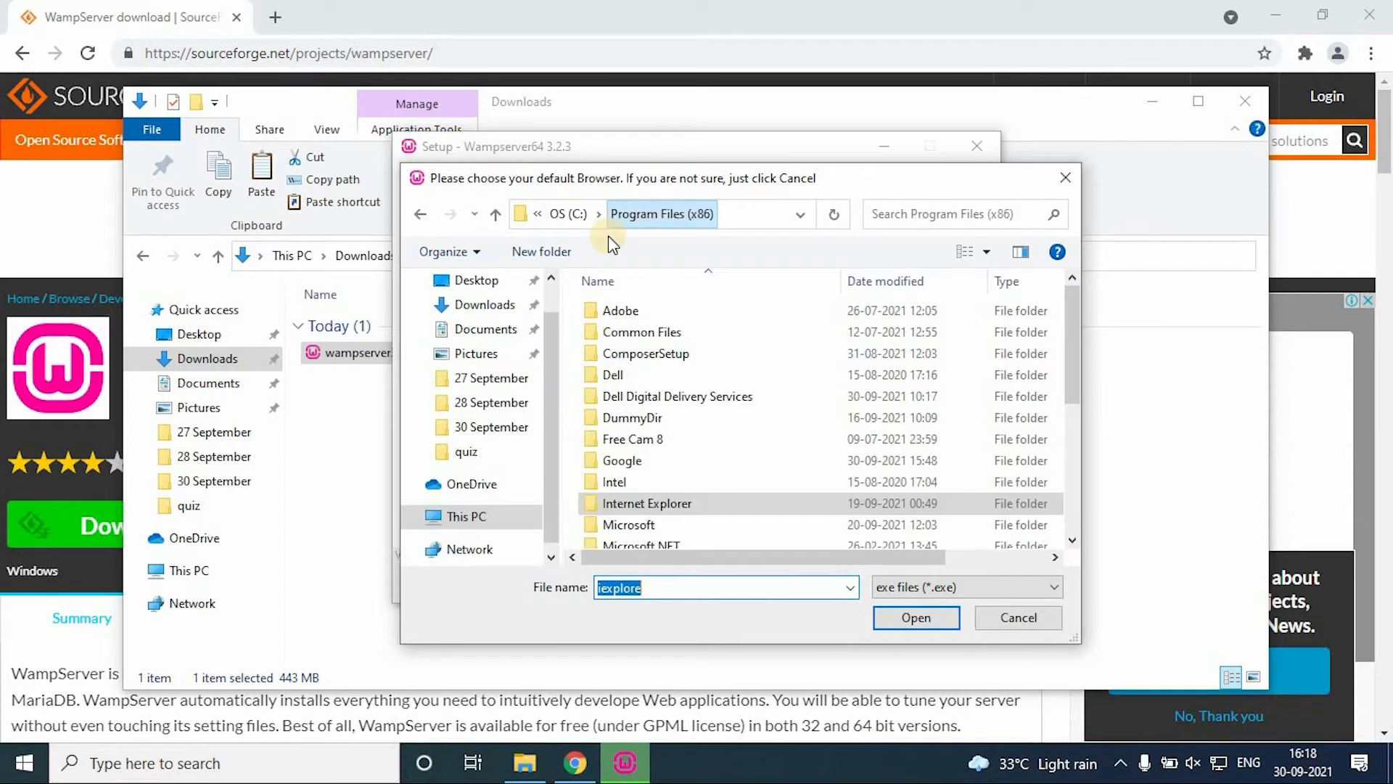
double_click(644, 468)
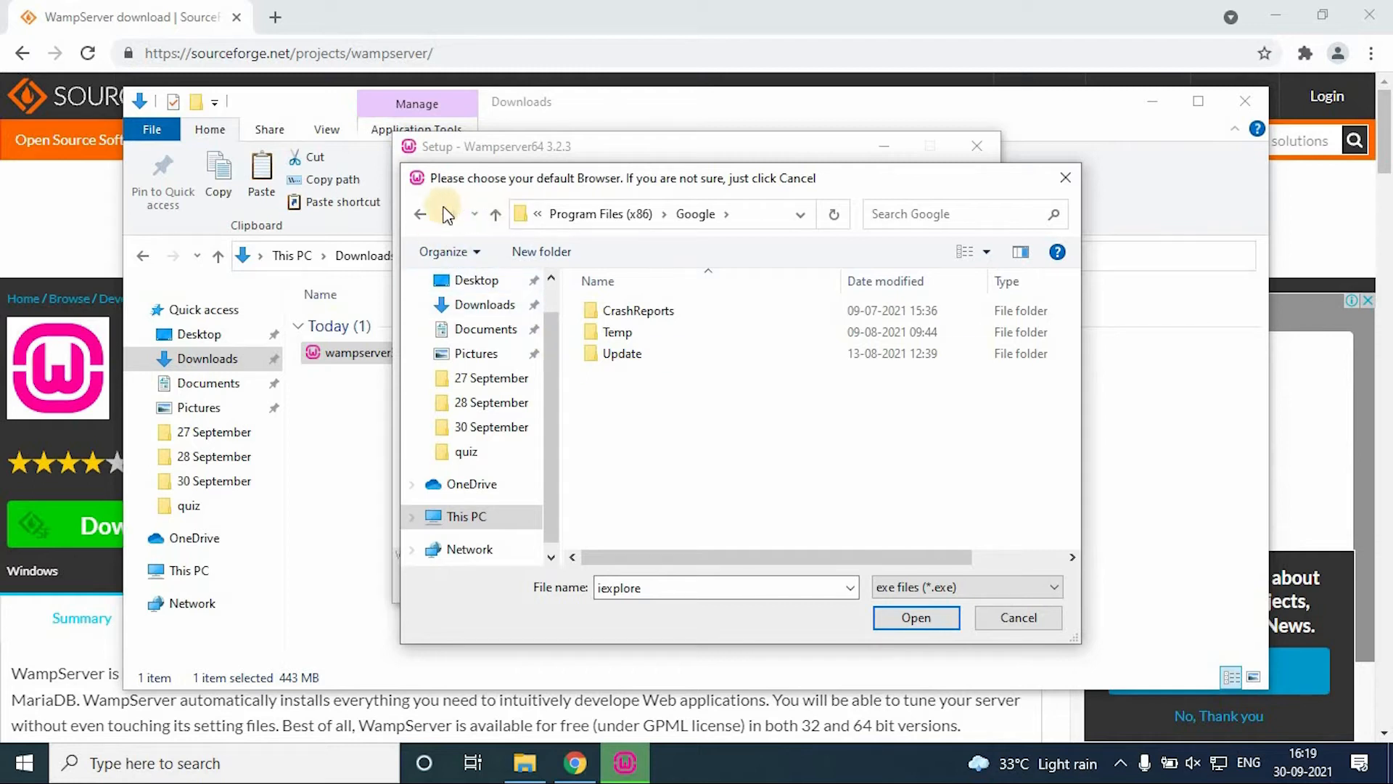
click(418, 215)
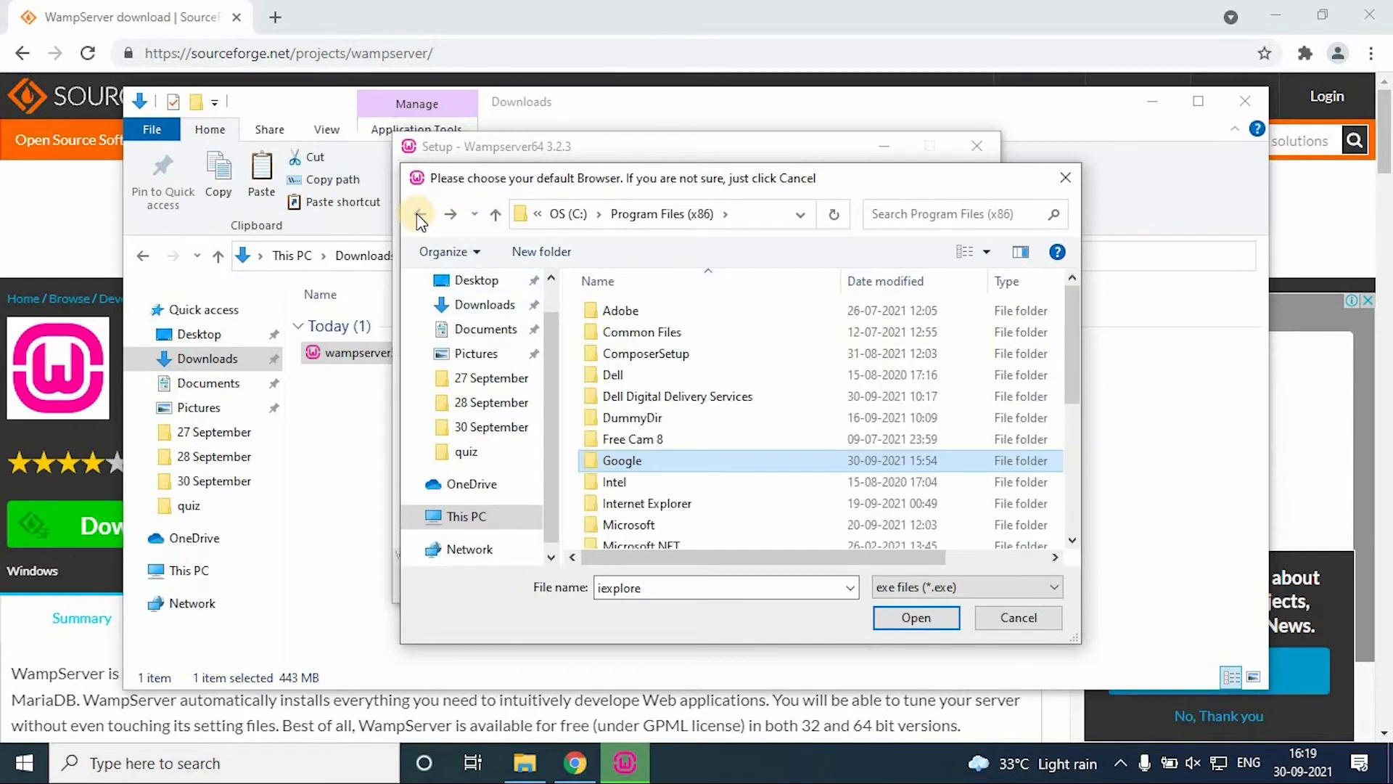
click(418, 214)
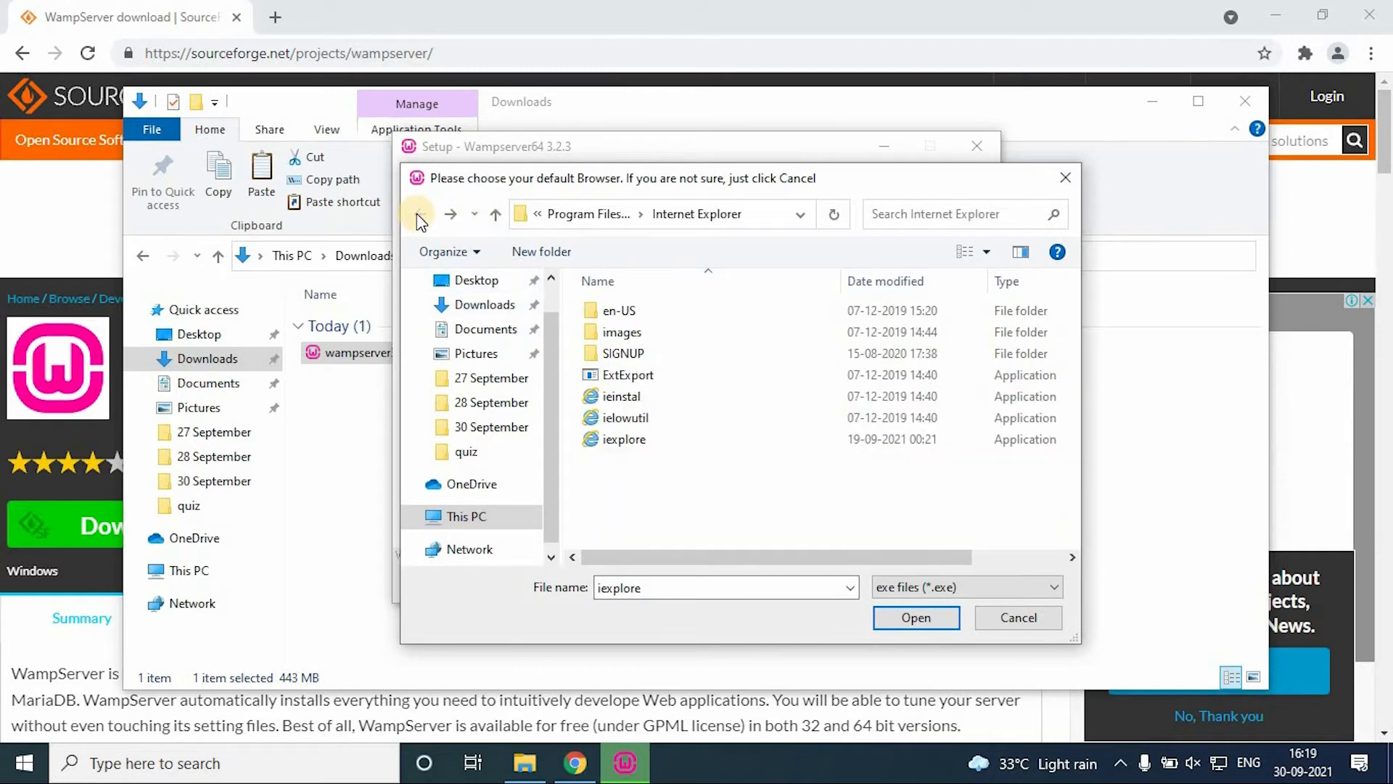
Step: Set chrome from the Program Files\Google\Chrome\Application folder on the C: drive as Wampserver's default browser
click(580, 222)
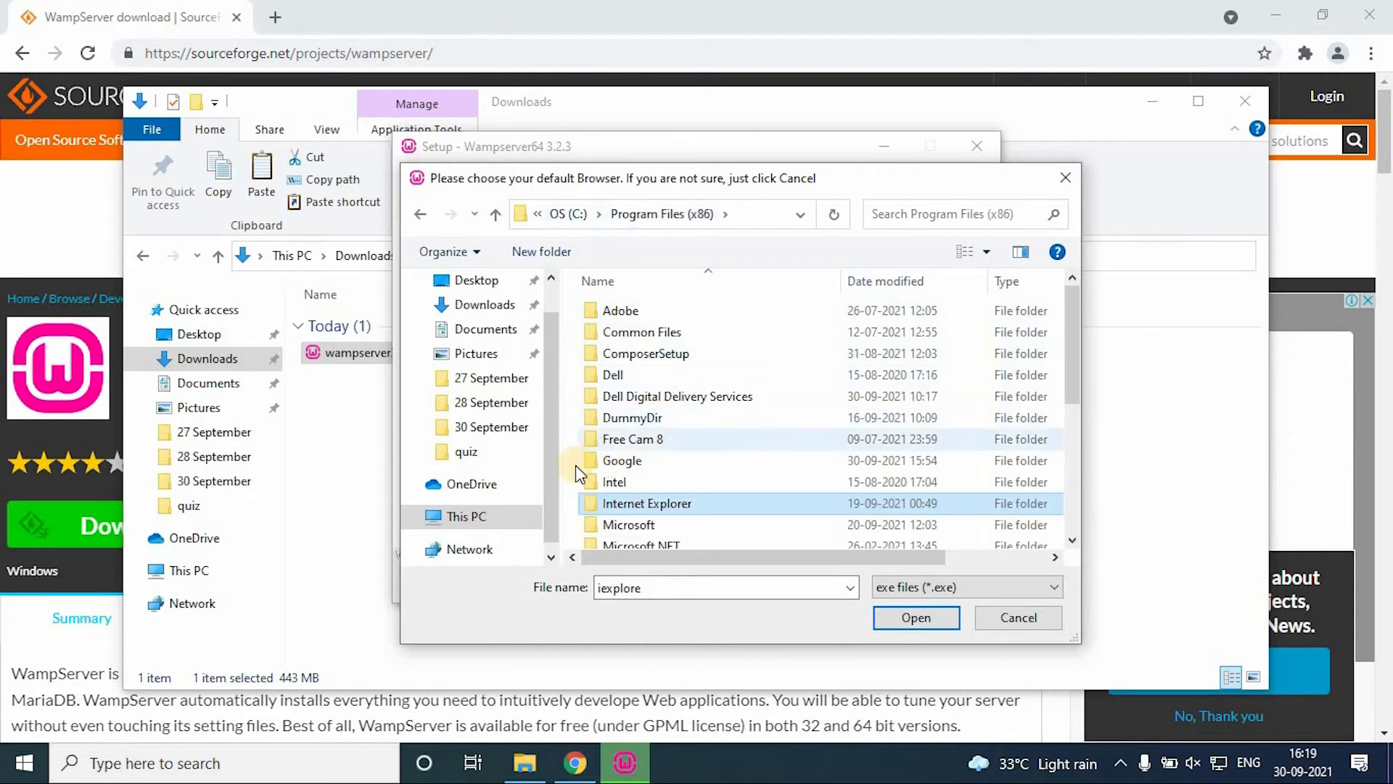
click(568, 214)
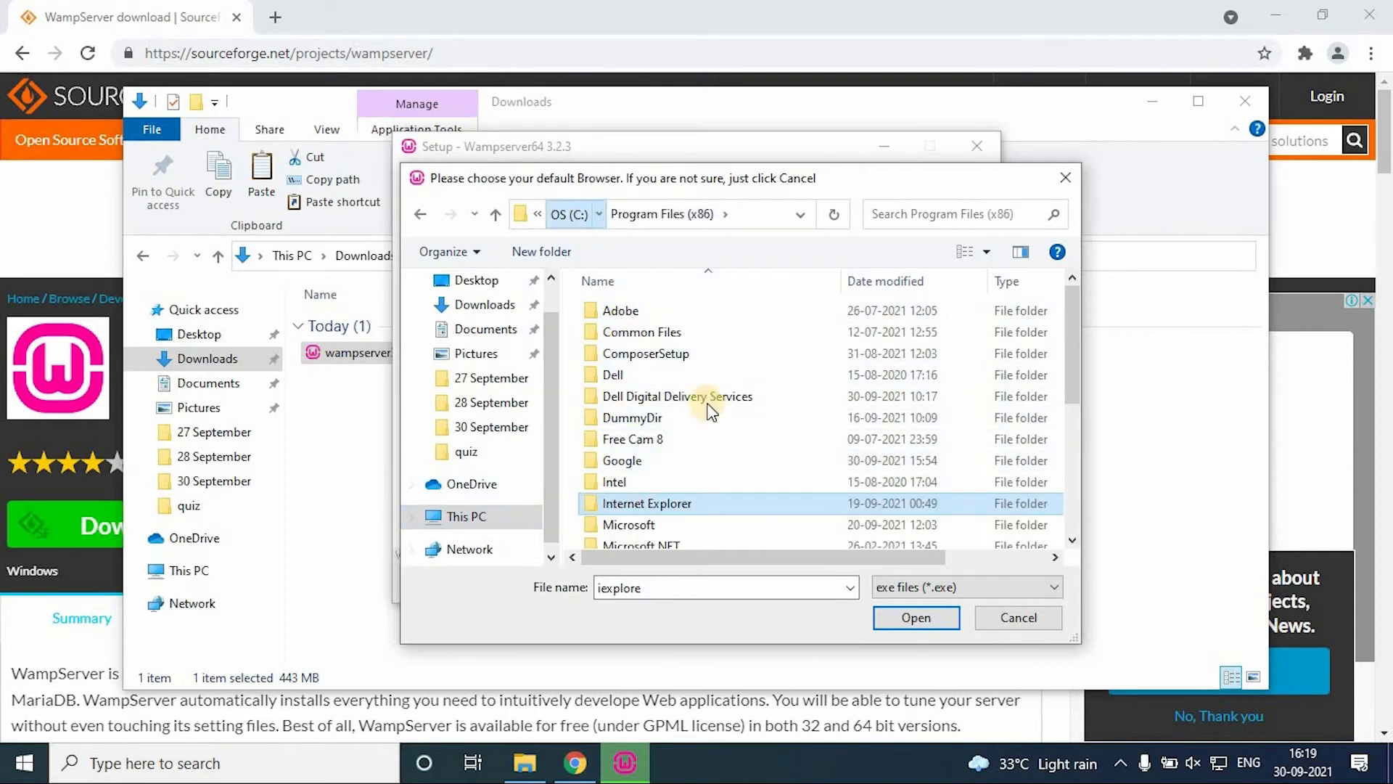
double_click(677, 462)
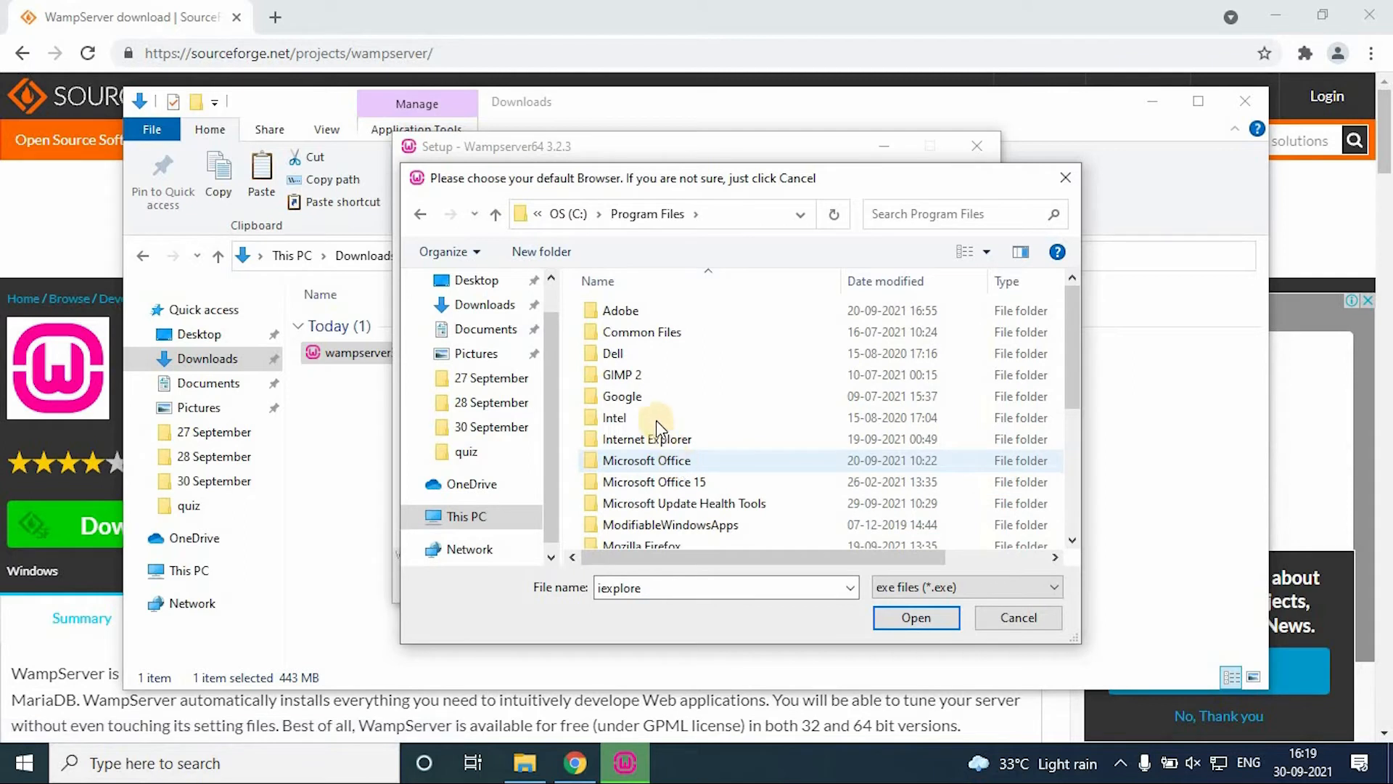
double_click(655, 398)
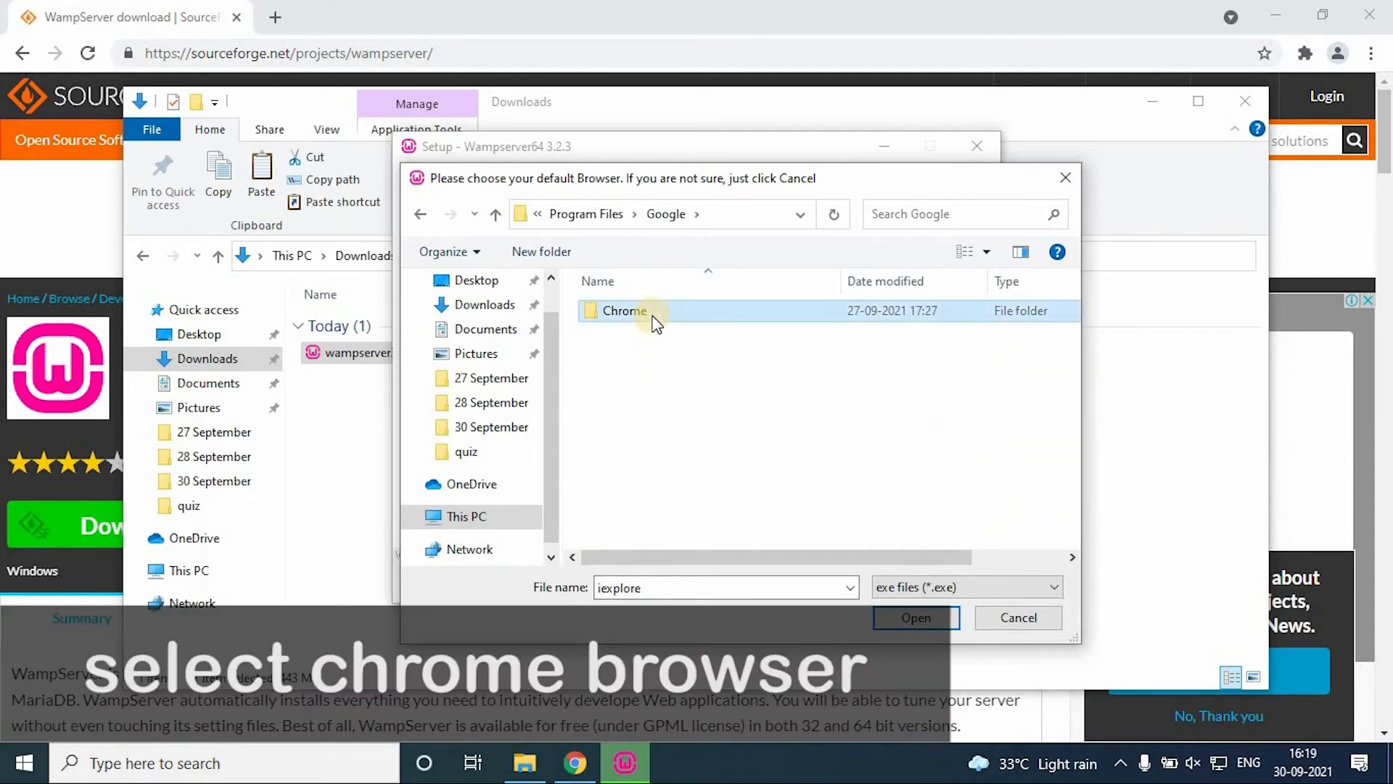
double_click(653, 312)
double_click(651, 314)
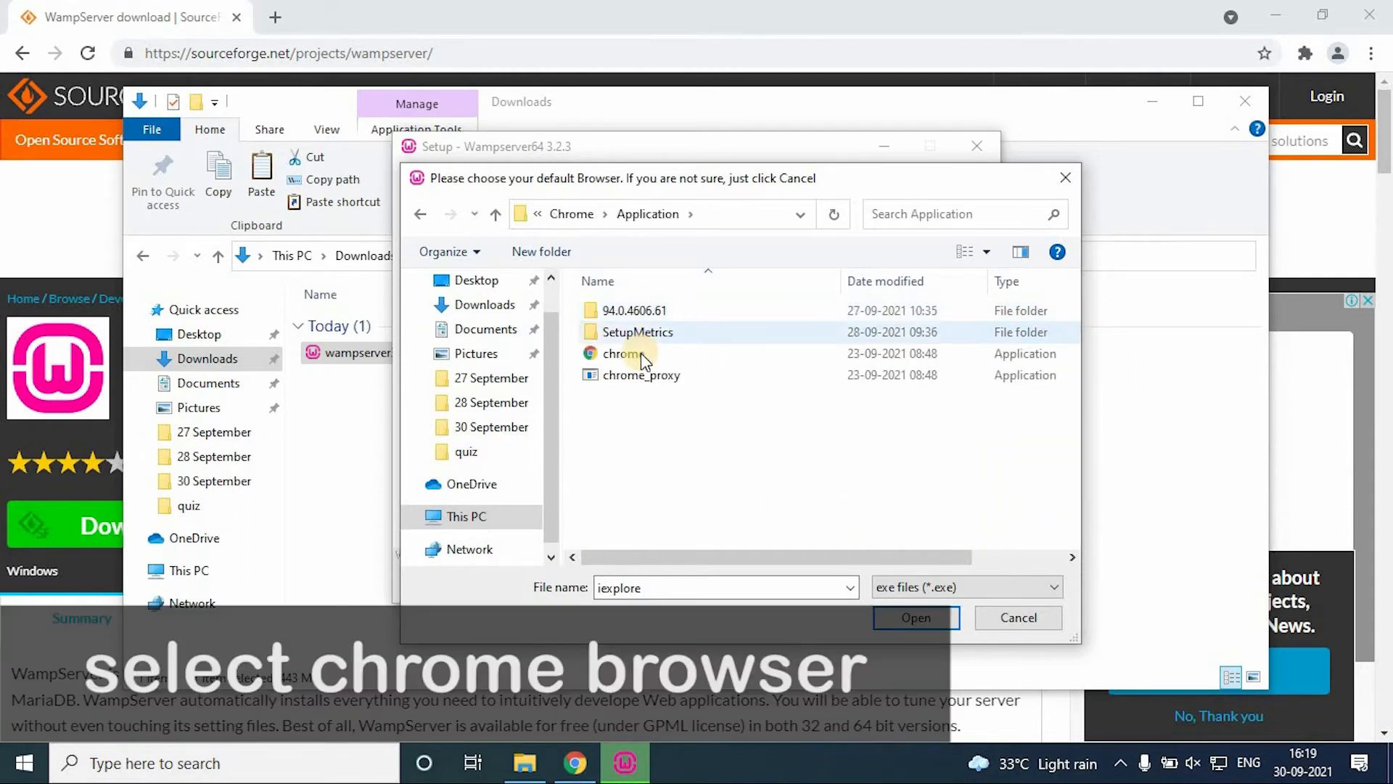
click(642, 354)
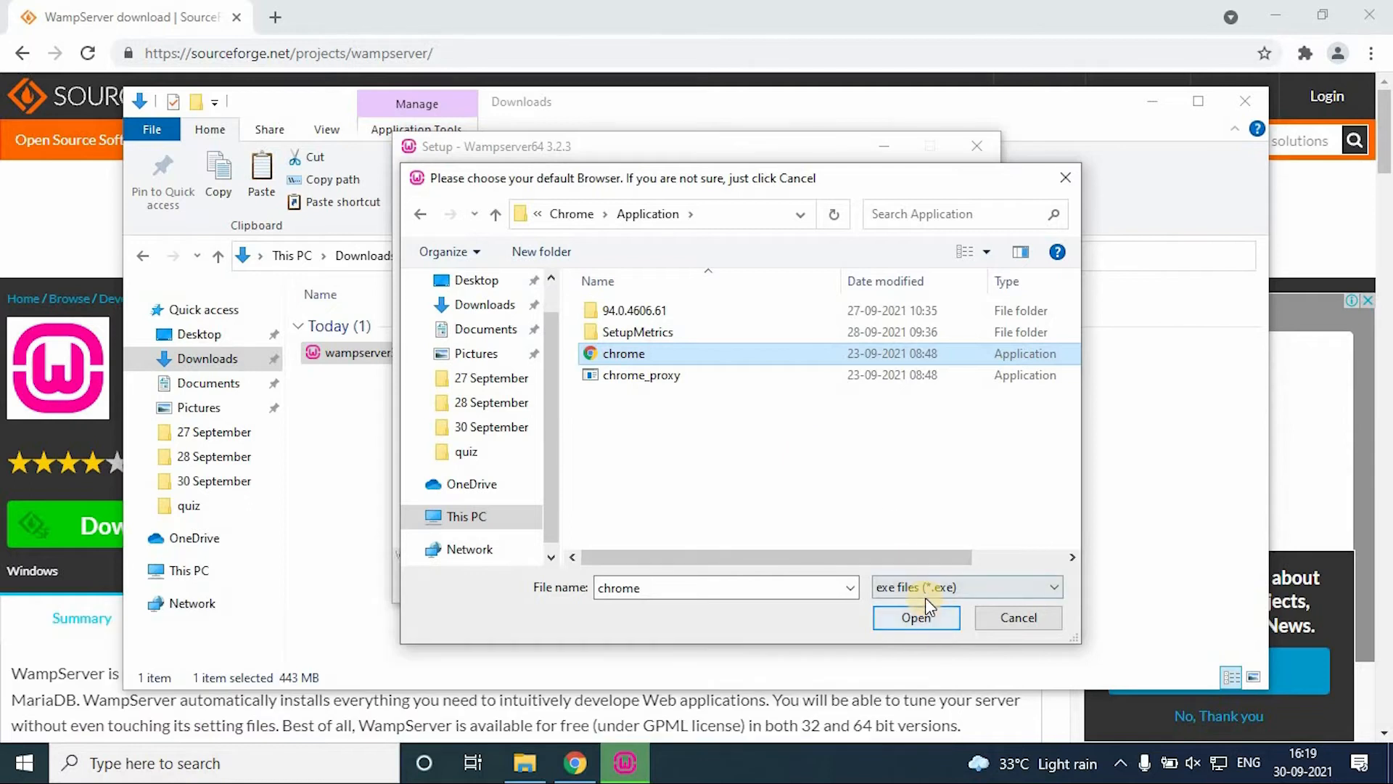
click(916, 616)
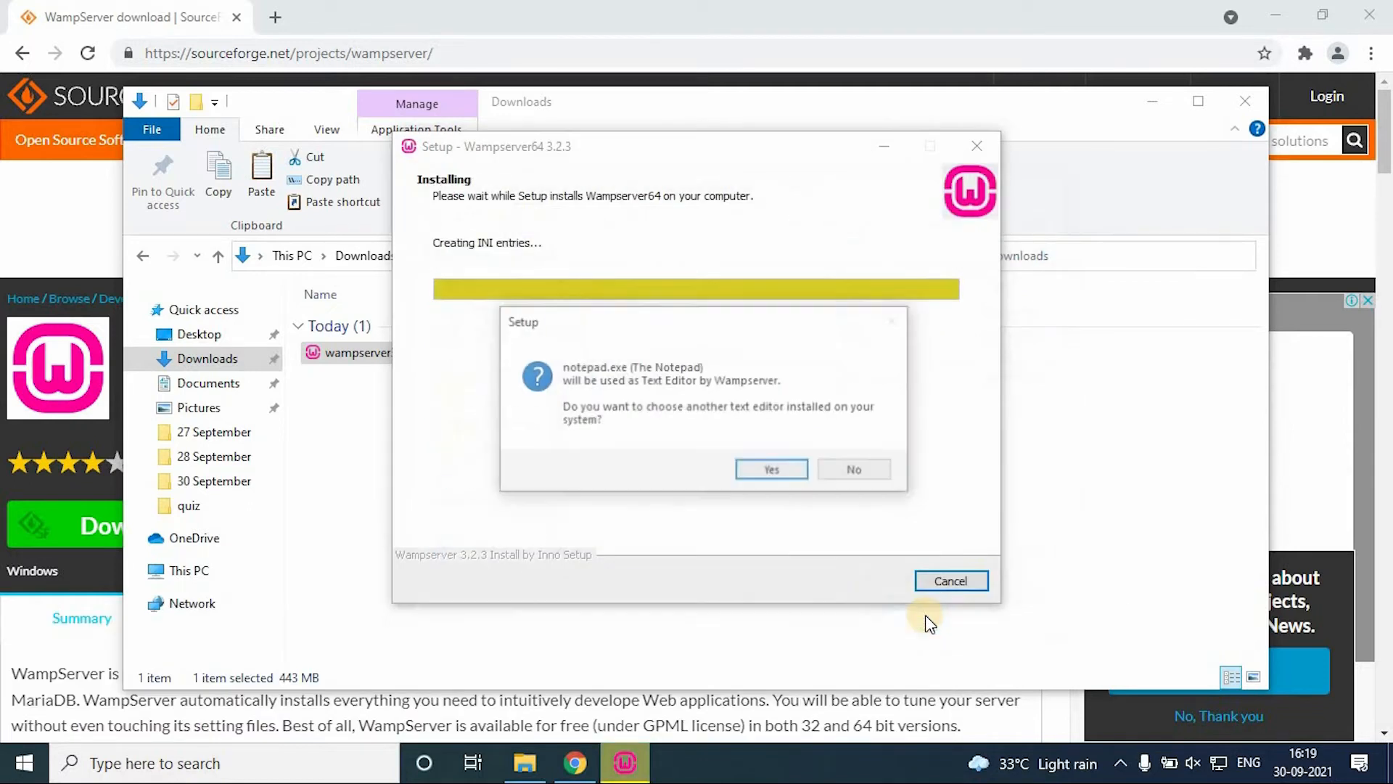
Step: Keep Notepad as Wampserver's text editor, continue past the closing information page and finish the setup
click(858, 472)
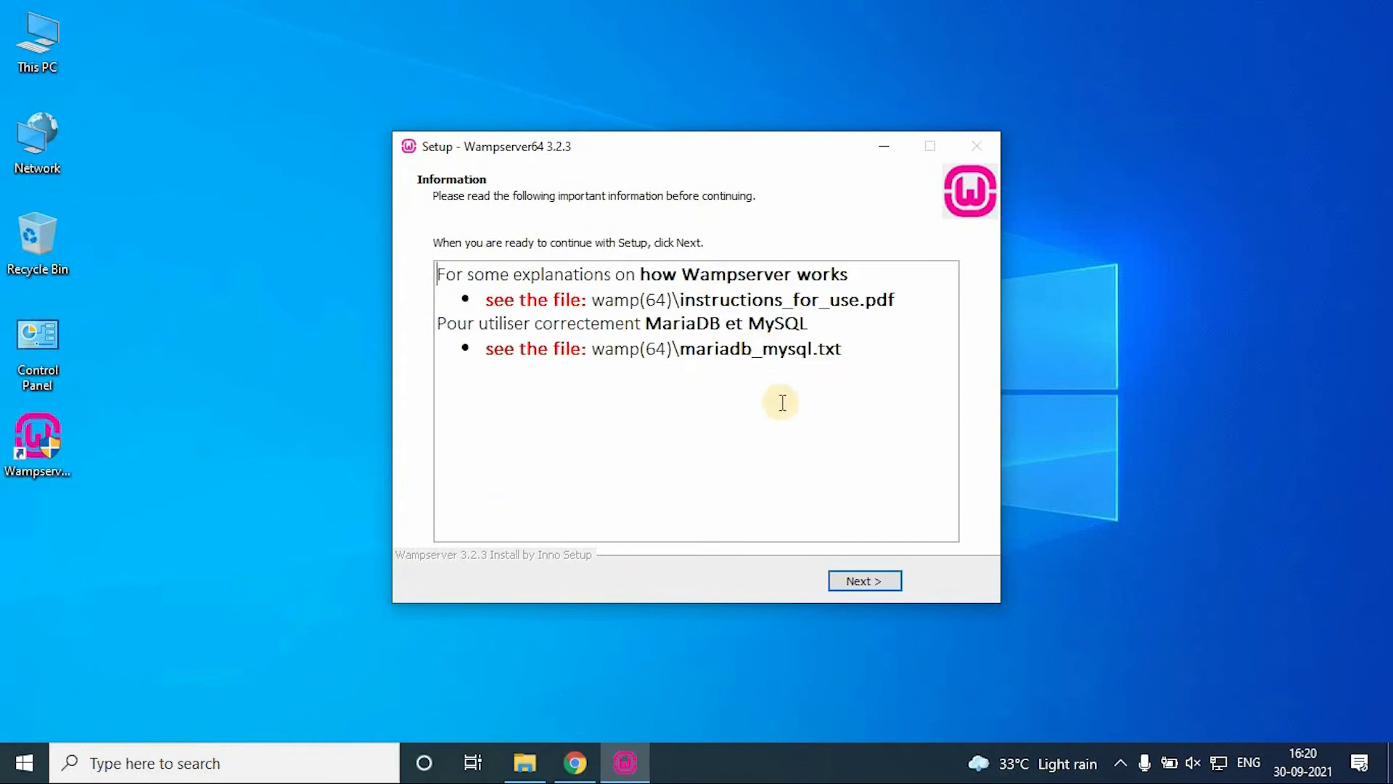
click(875, 578)
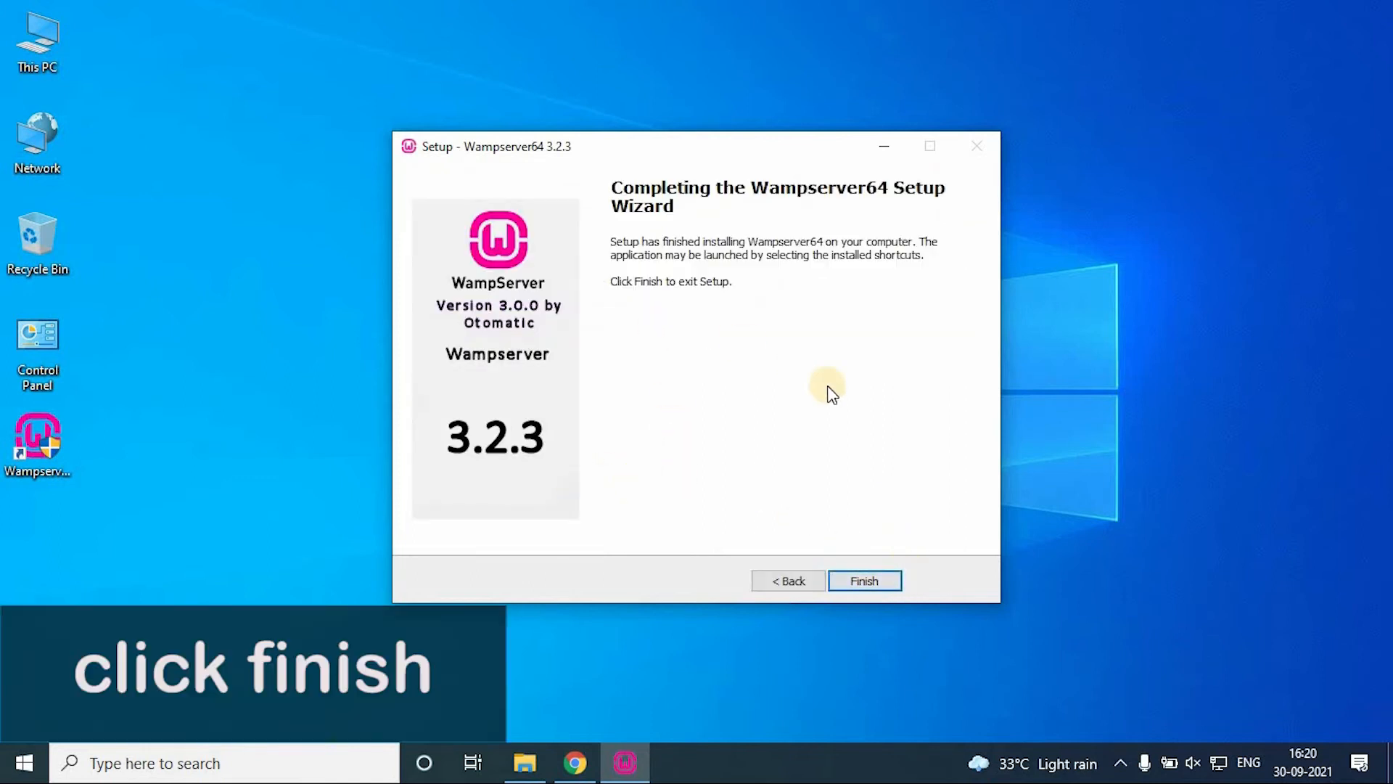
click(861, 578)
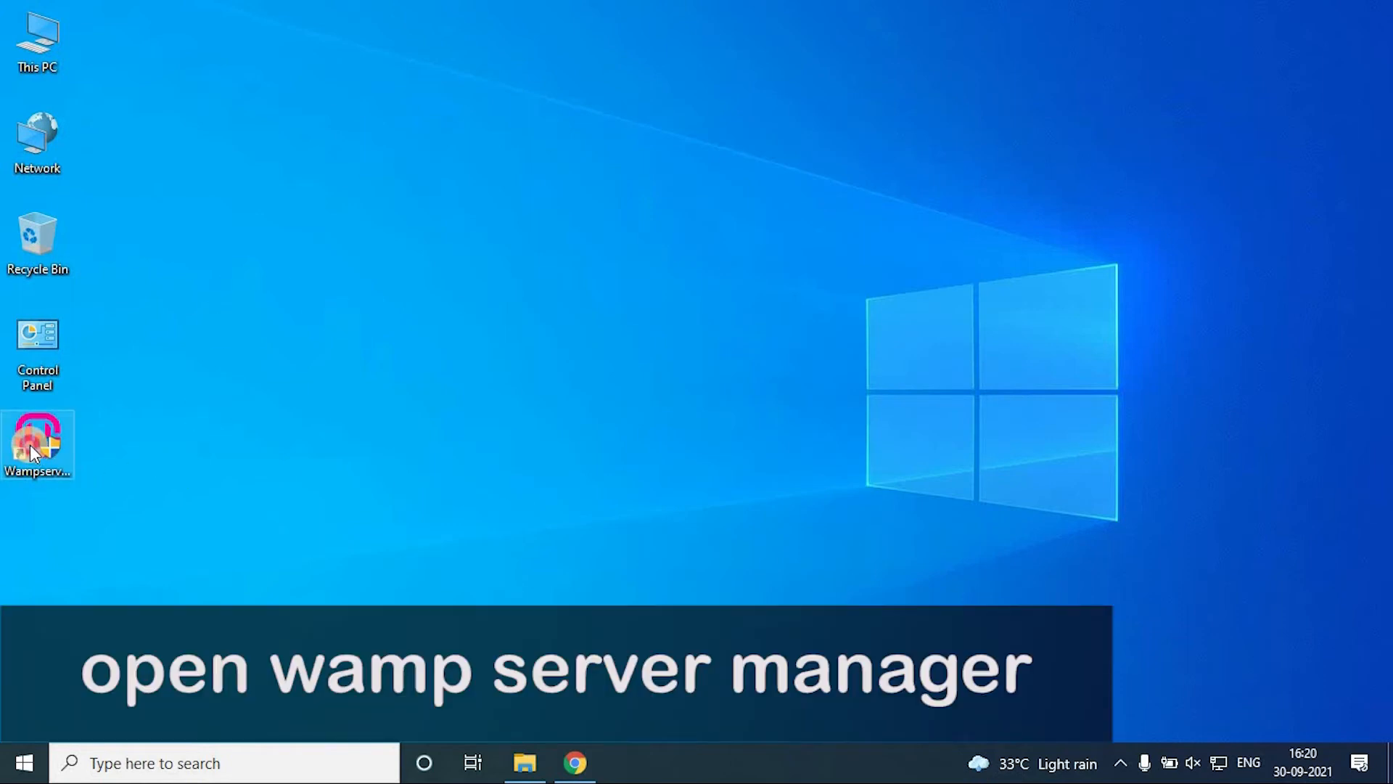
Step: Launch Wampserver64 from the desktop and open its Localhost homepage
double_click(29, 446)
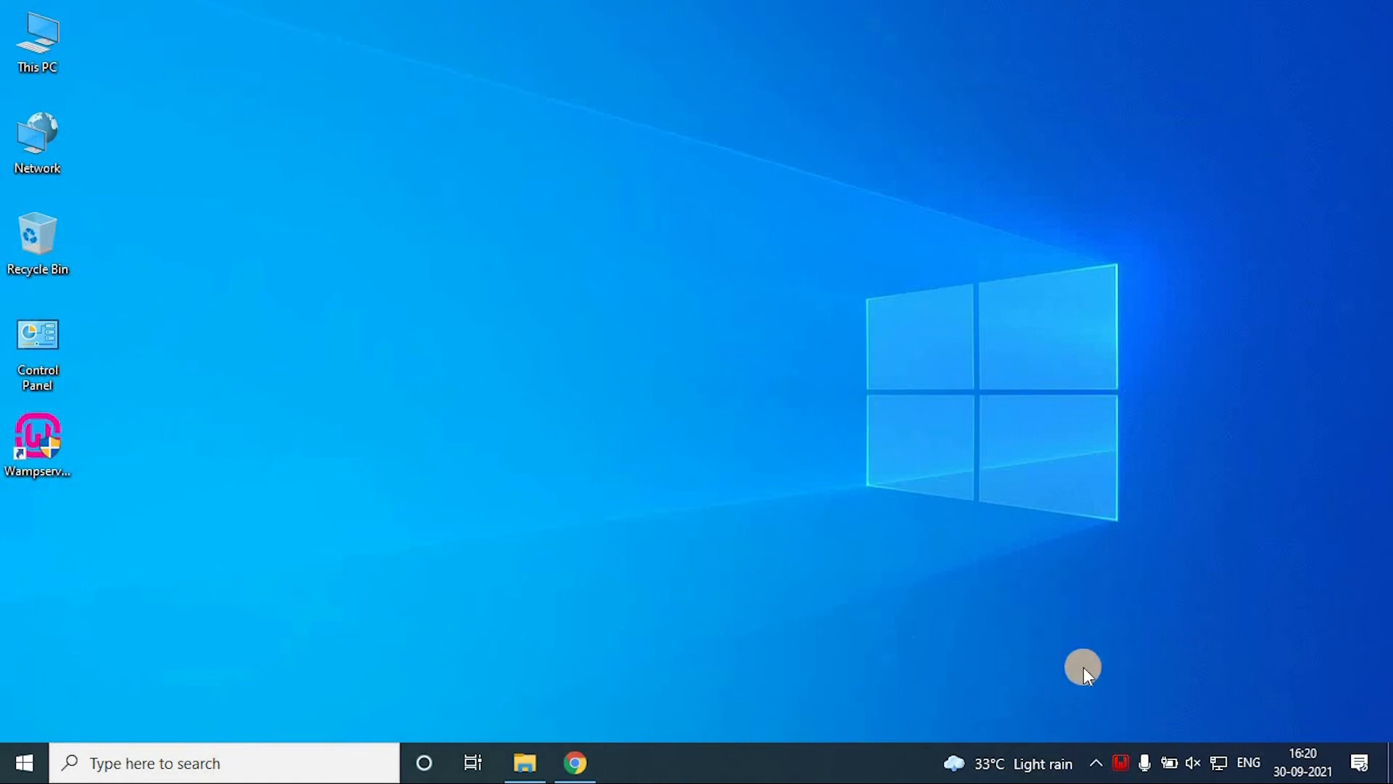
click(1121, 764)
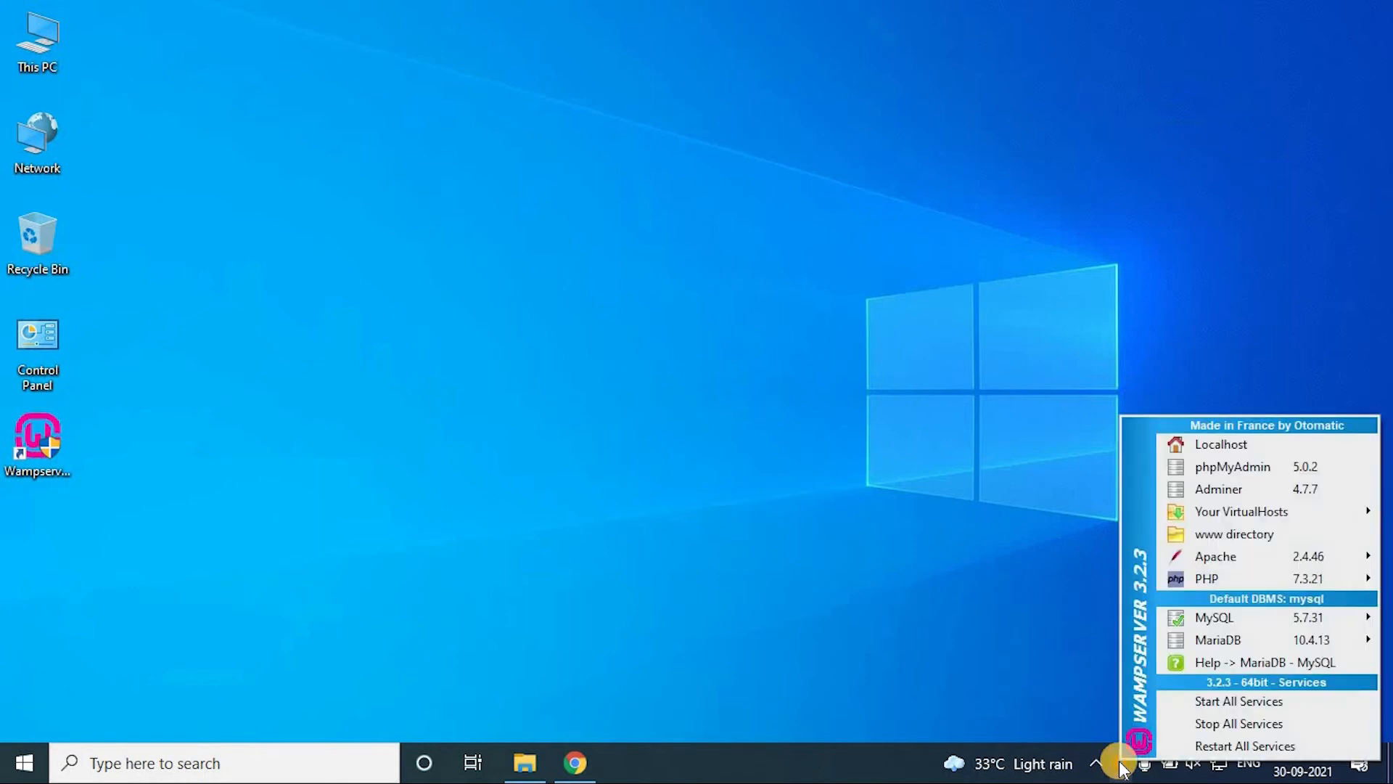
click(1231, 446)
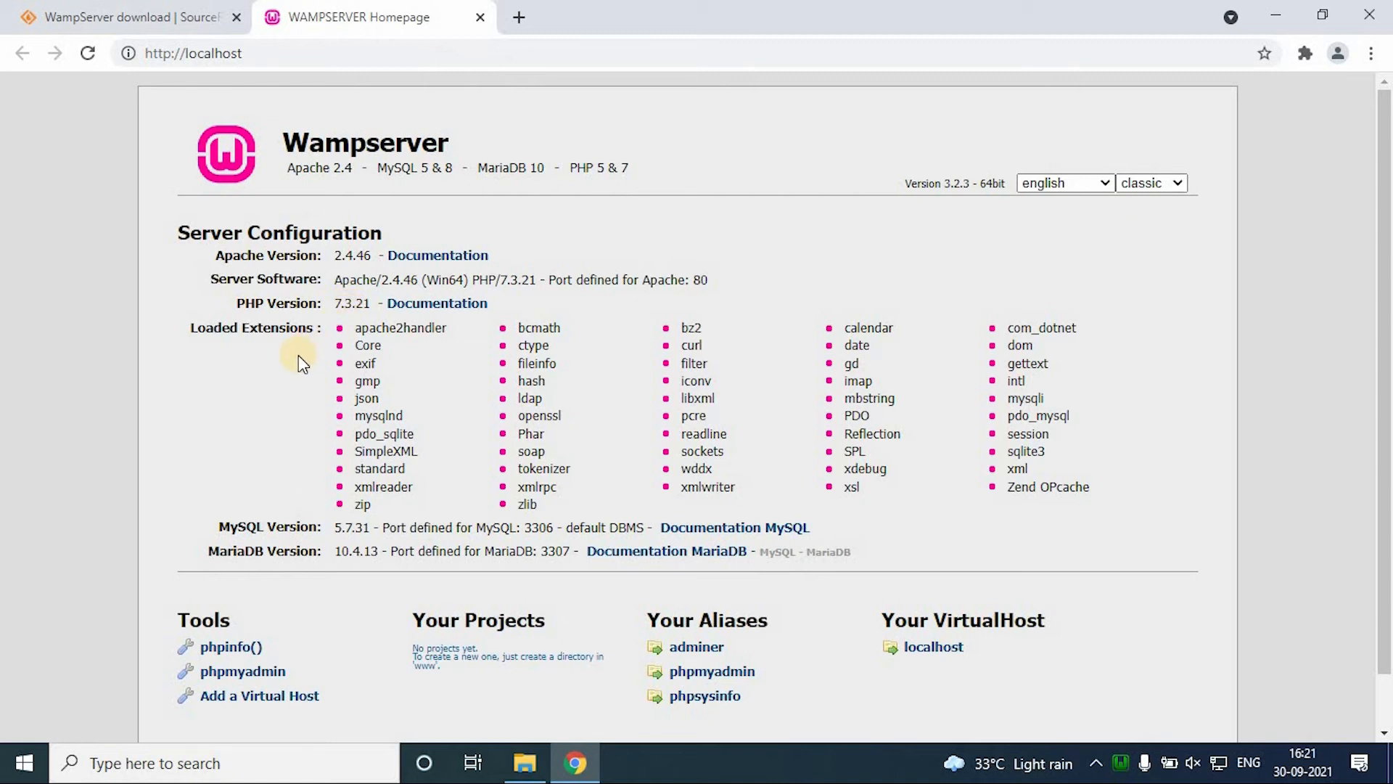
Step: Examine the PHP version and configuration on the phpinfo() page, then return to the Wampserver homepage
scroll(299, 355, down, 1)
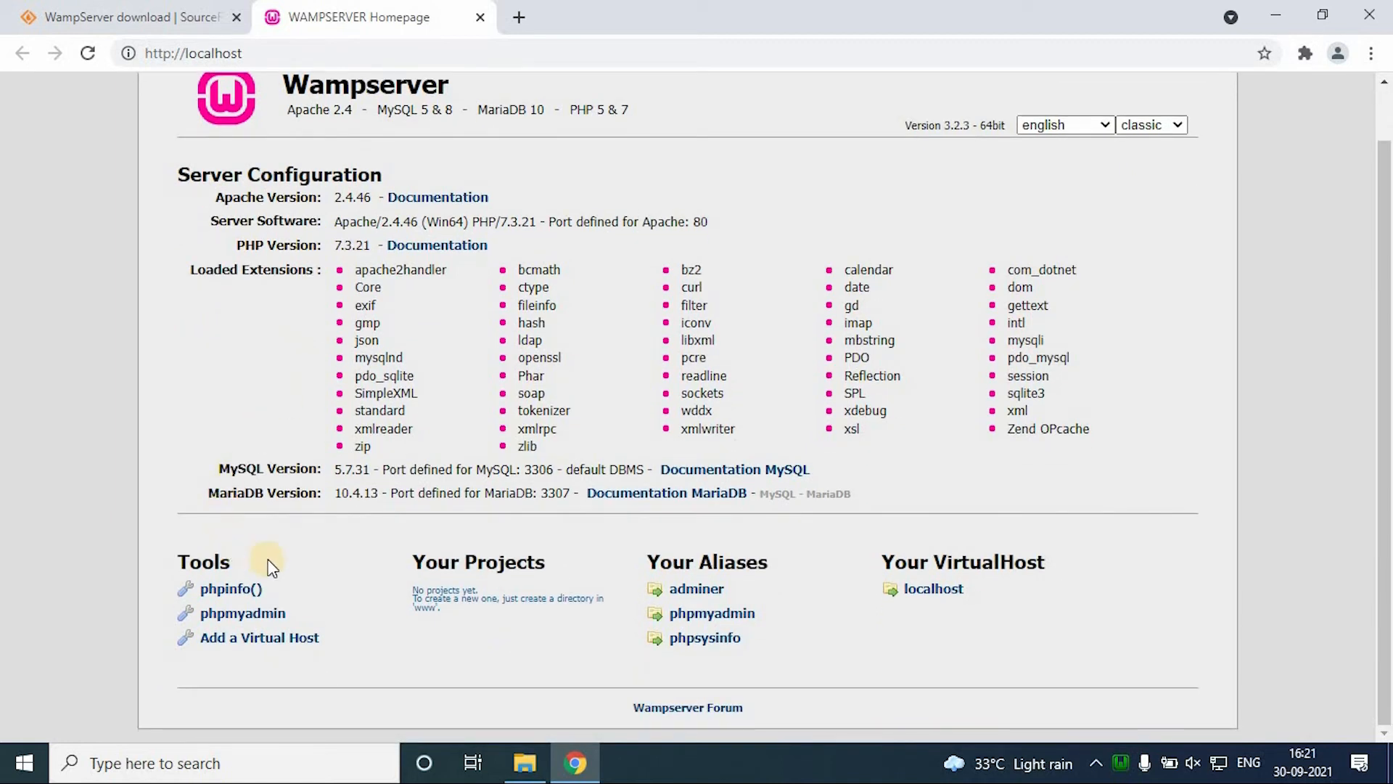
click(230, 590)
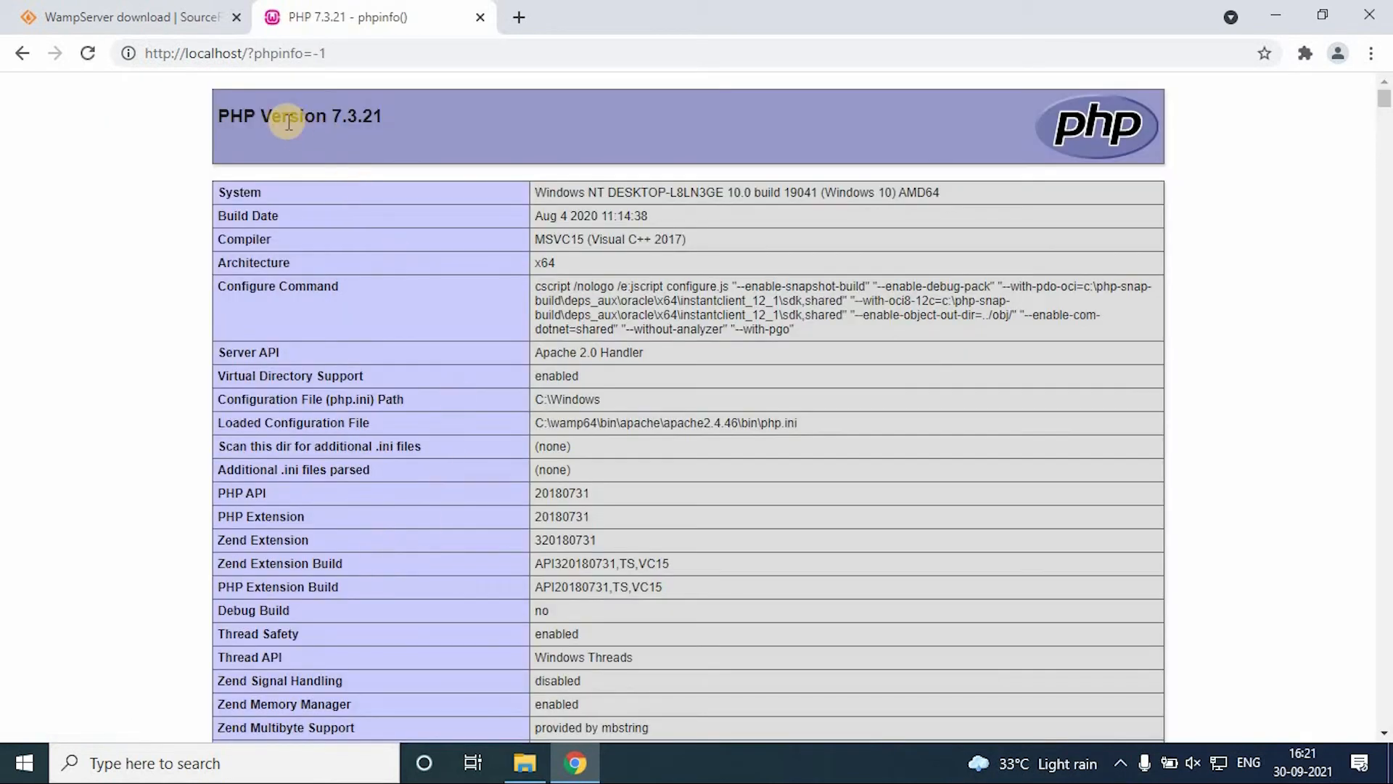
scroll(416, 327, down, 6)
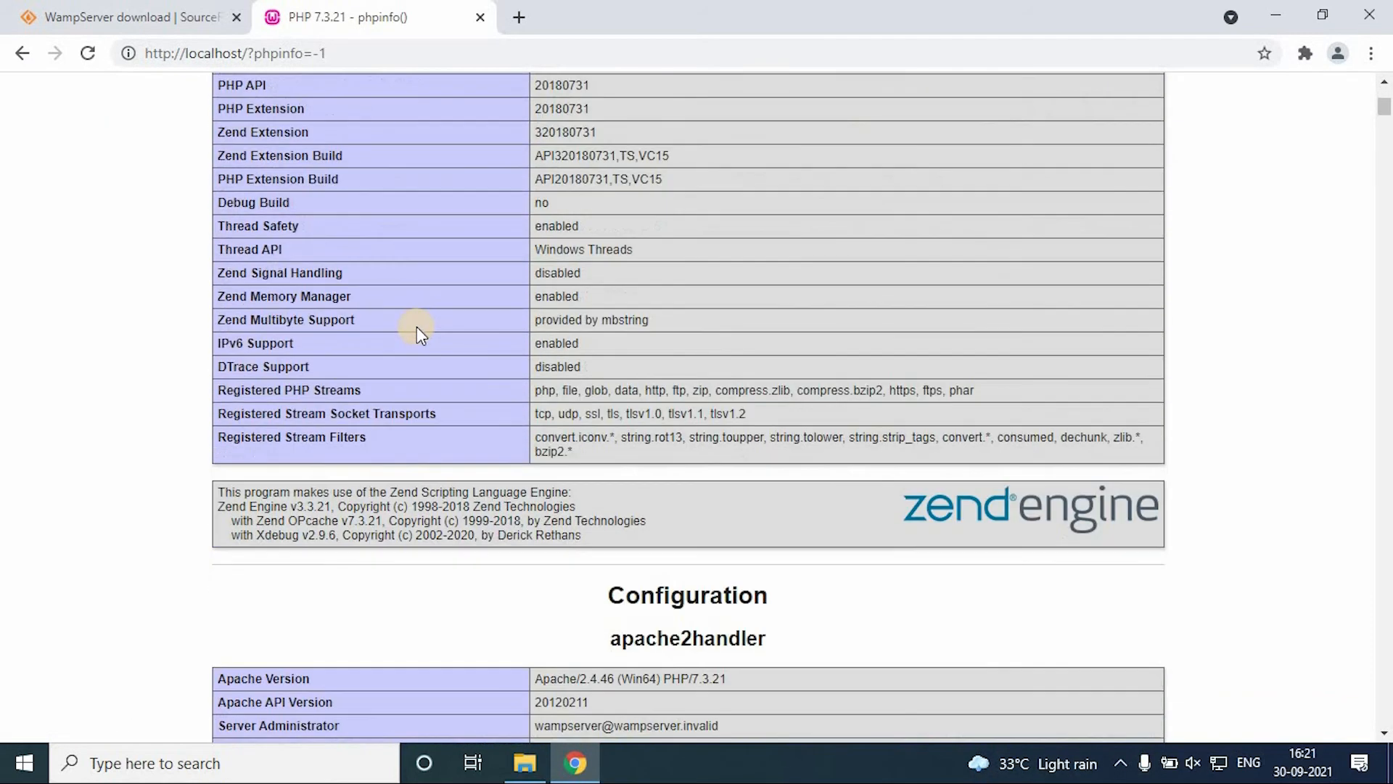
scroll(416, 327, up, 5)
scroll(334, 280, up, 2)
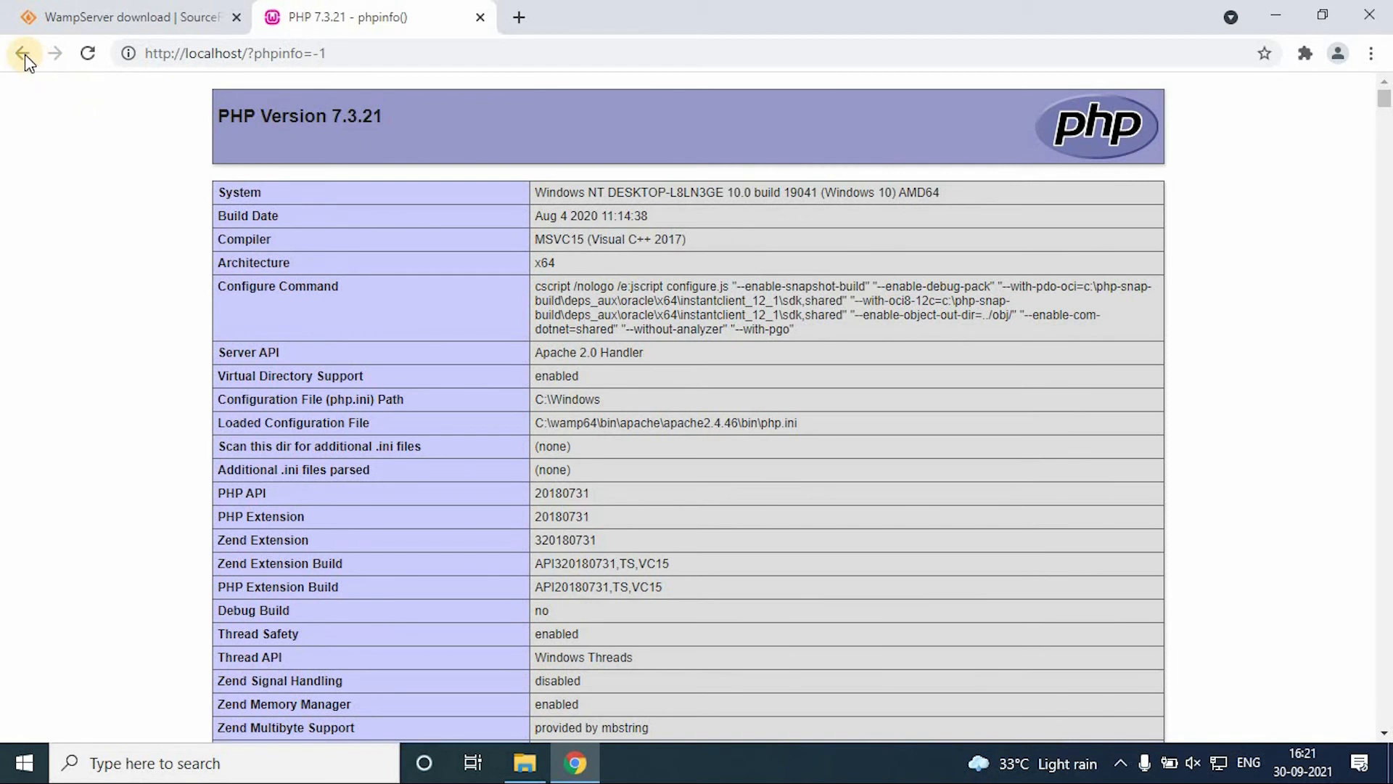
click(23, 54)
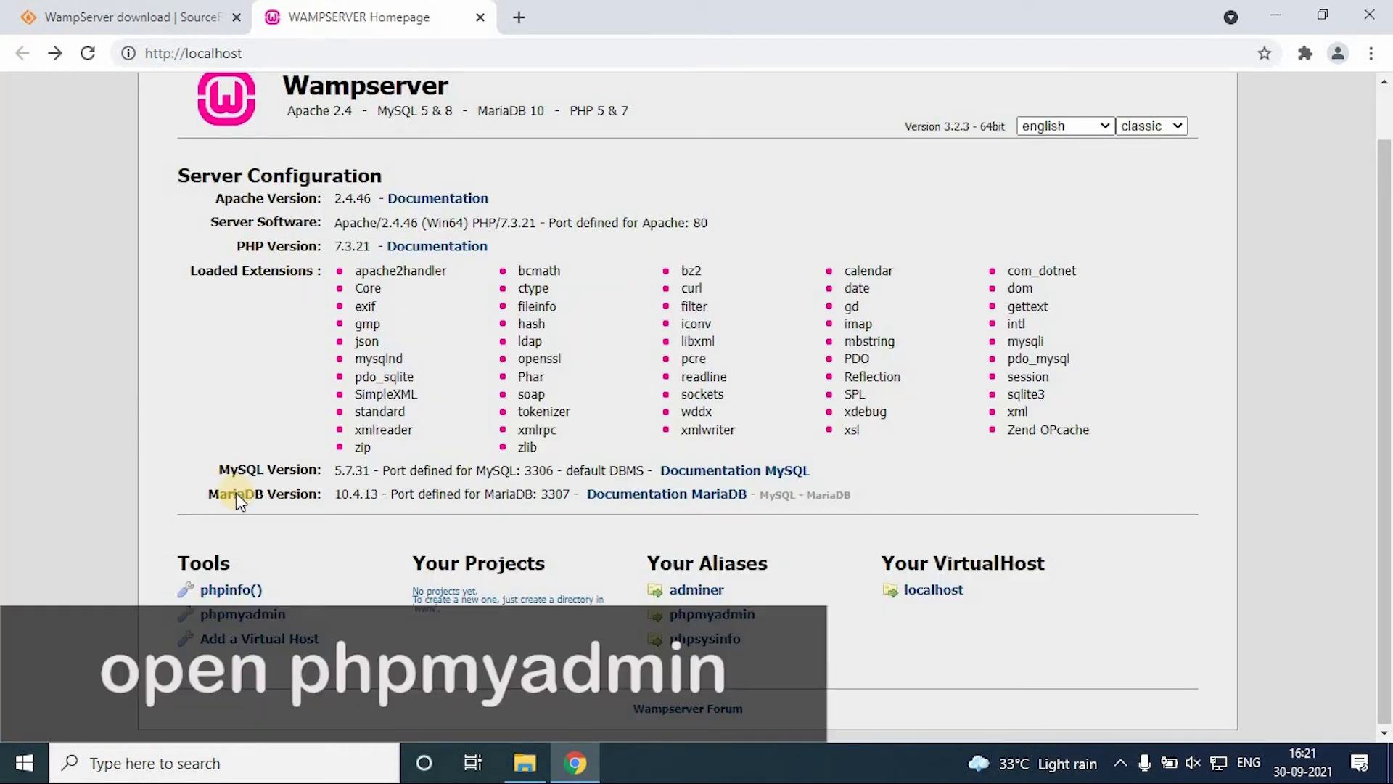
Step: Open phpMyAdmin and log in as root with an empty password and MySQL as the server choice
click(254, 616)
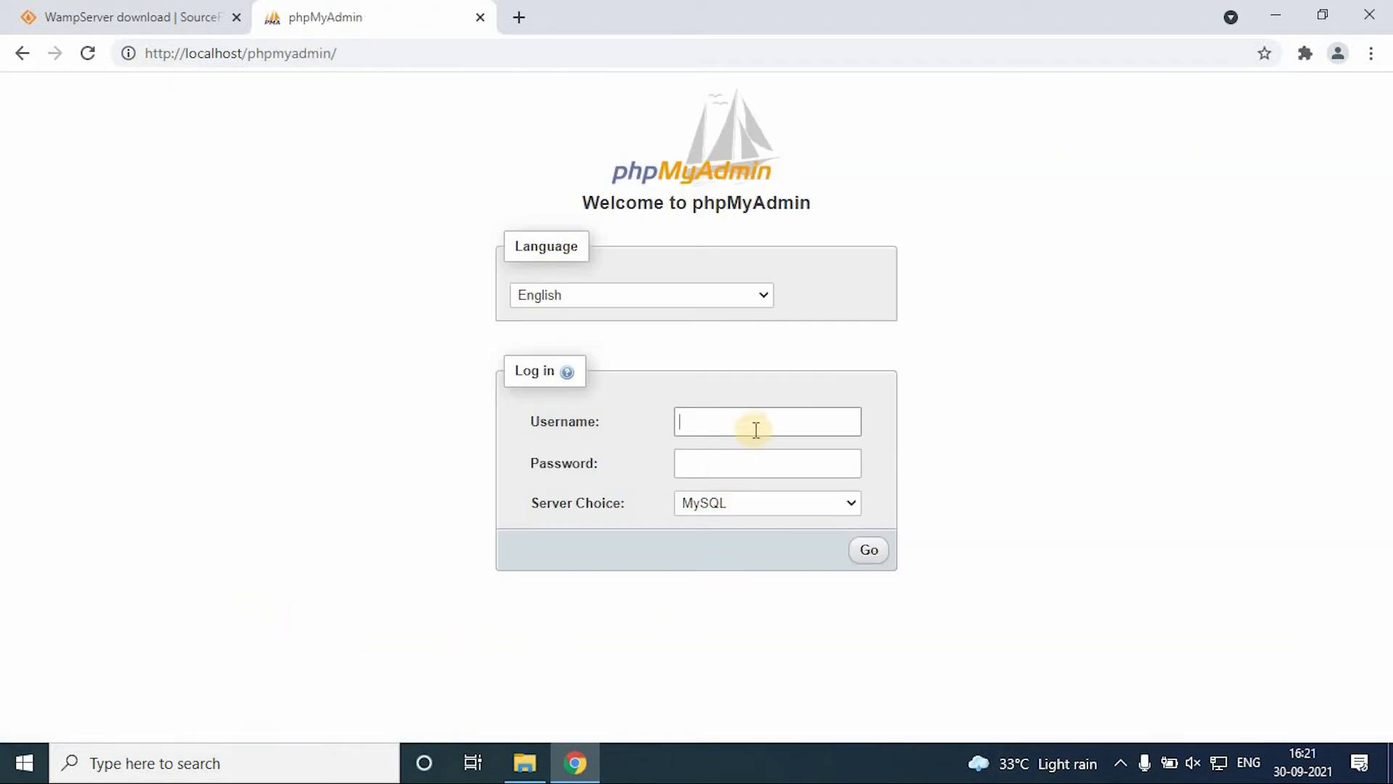
click(771, 421)
text(root)
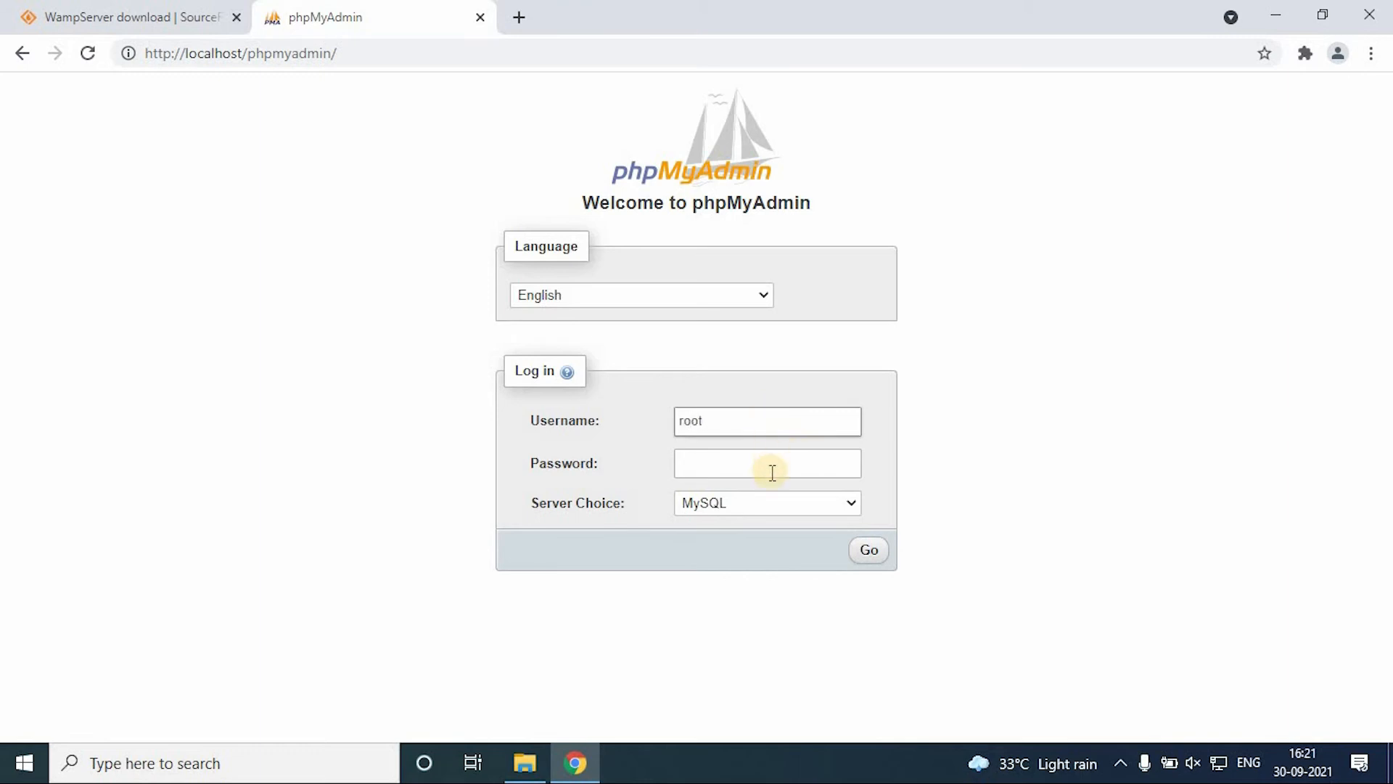
click(839, 506)
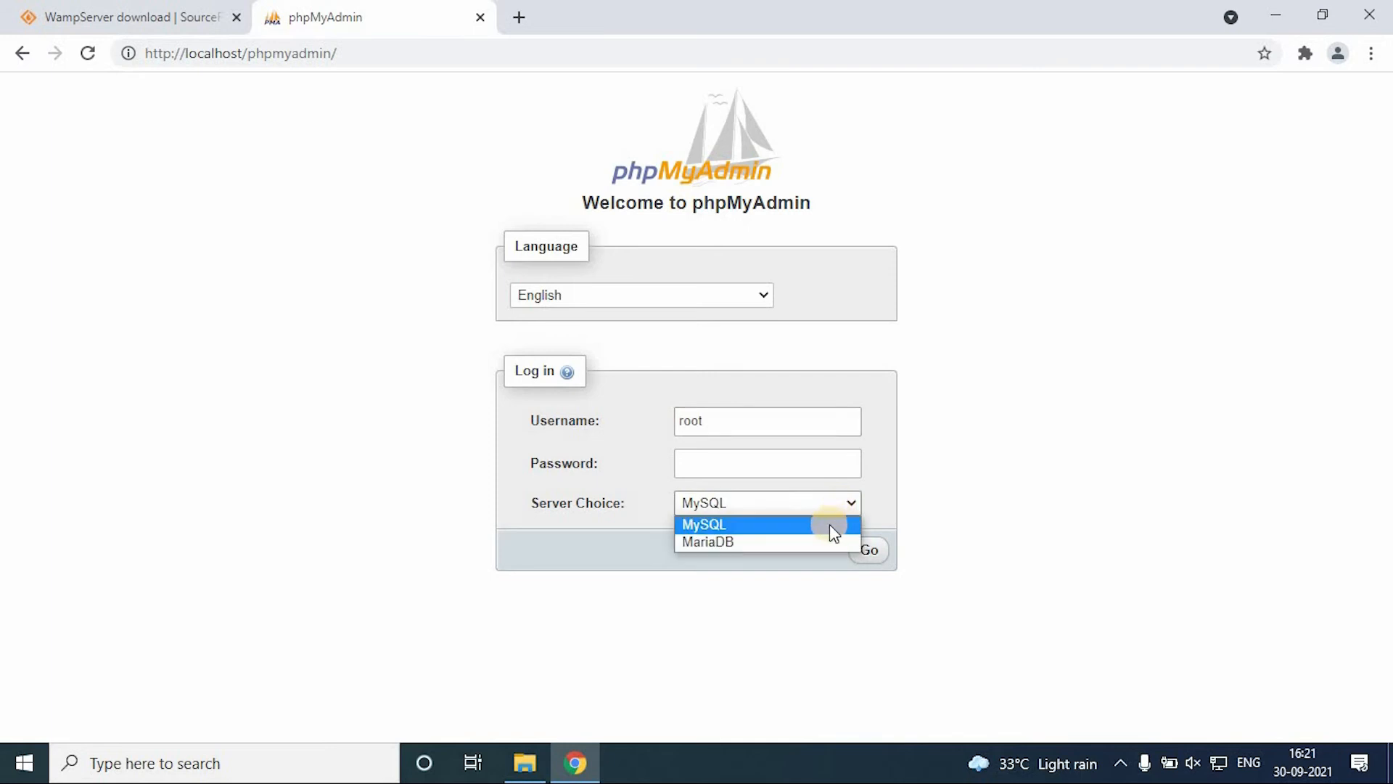
click(829, 524)
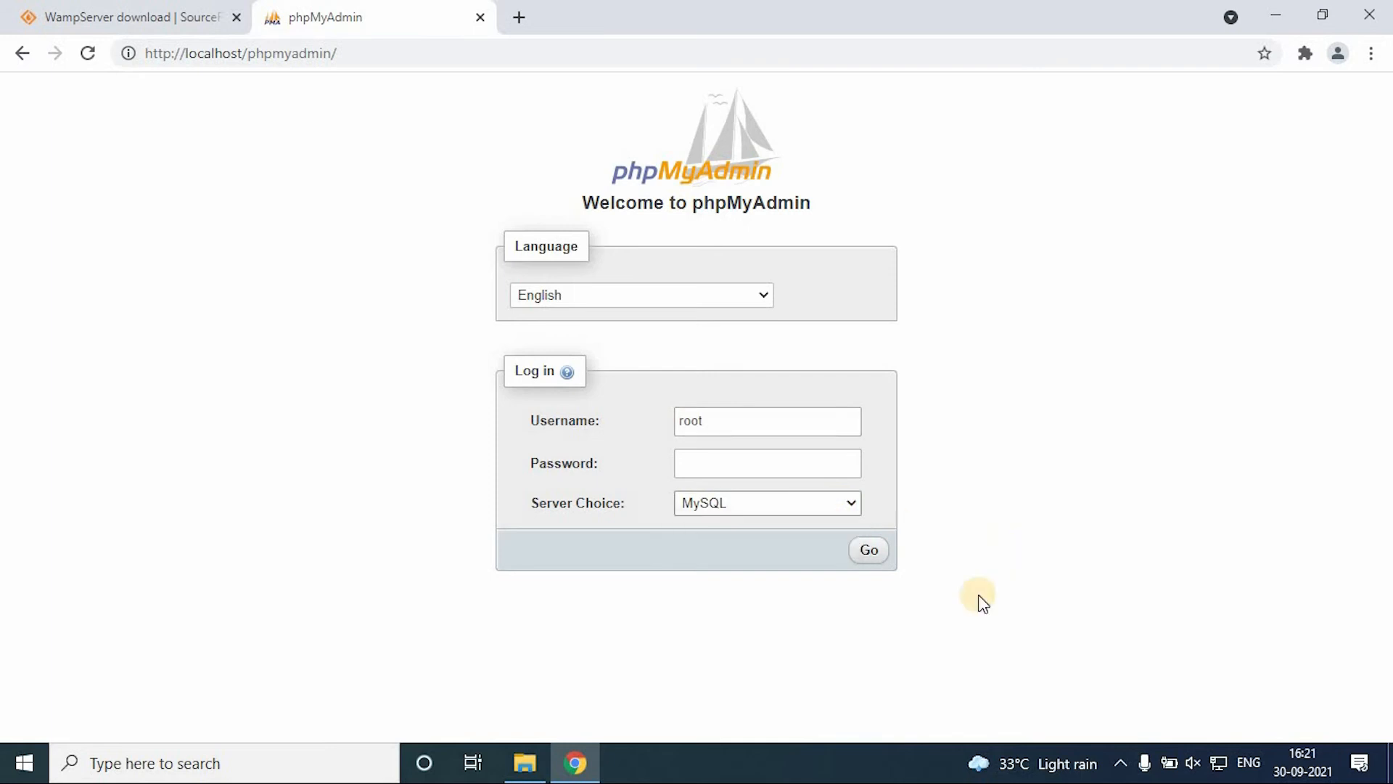
click(869, 549)
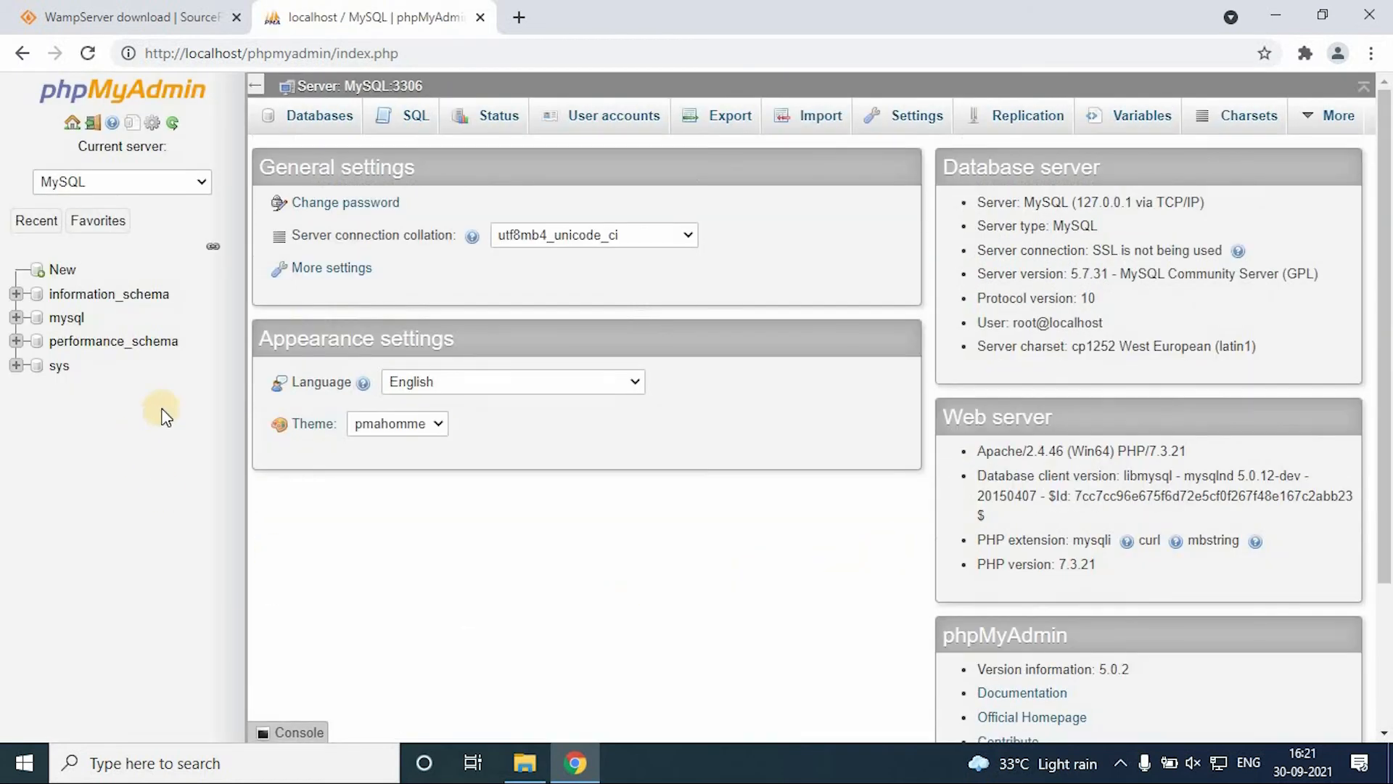
Step: Create a new database named test_db with the latin1_swedish_ci collation
click(65, 271)
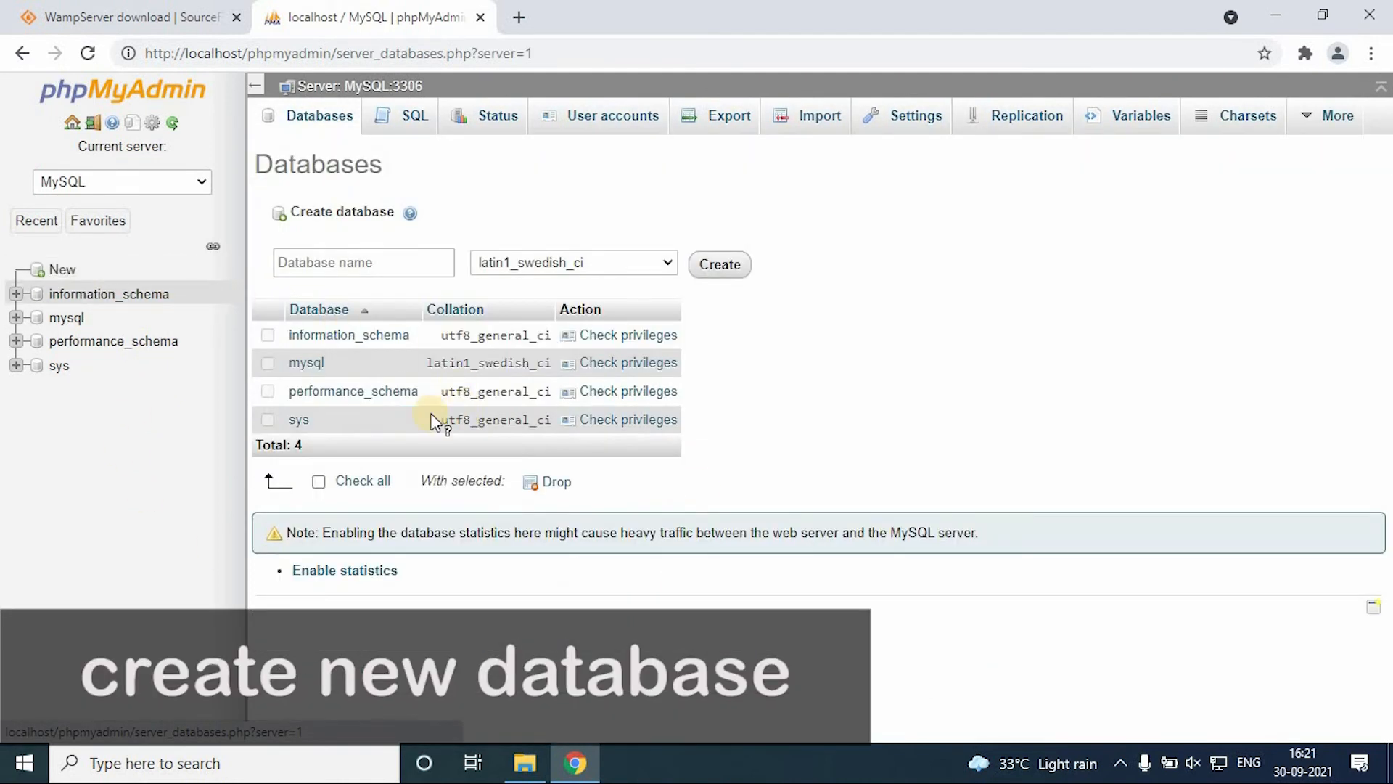
click(388, 264)
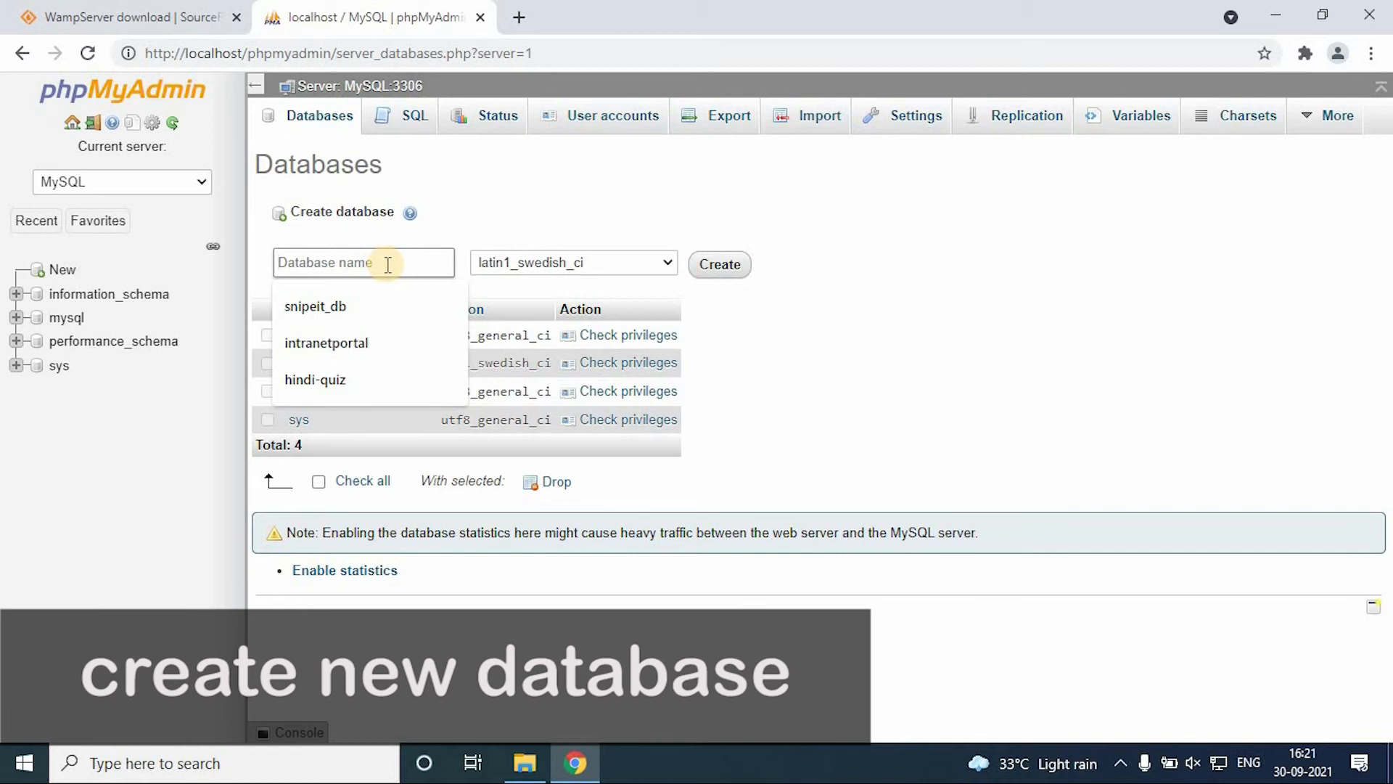
text(test)
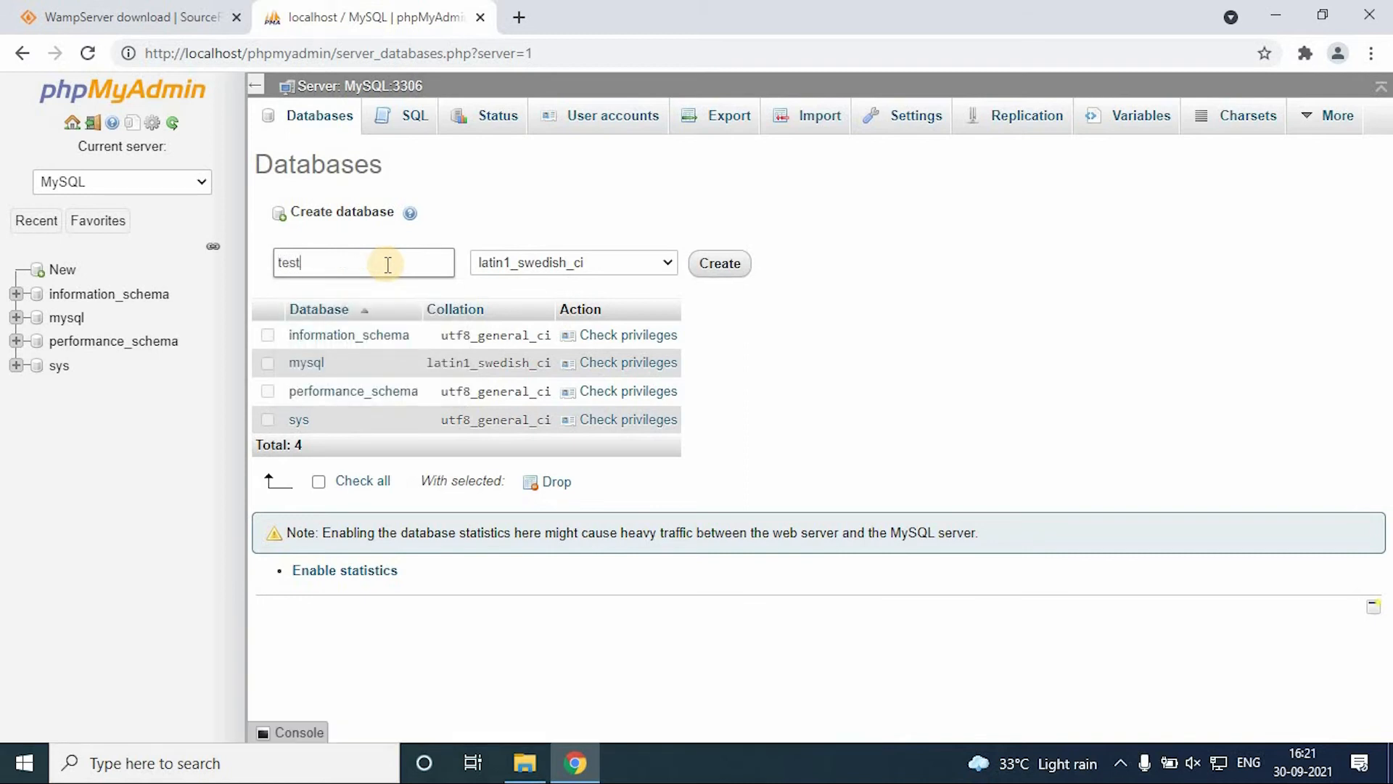
text(_db)
click(713, 269)
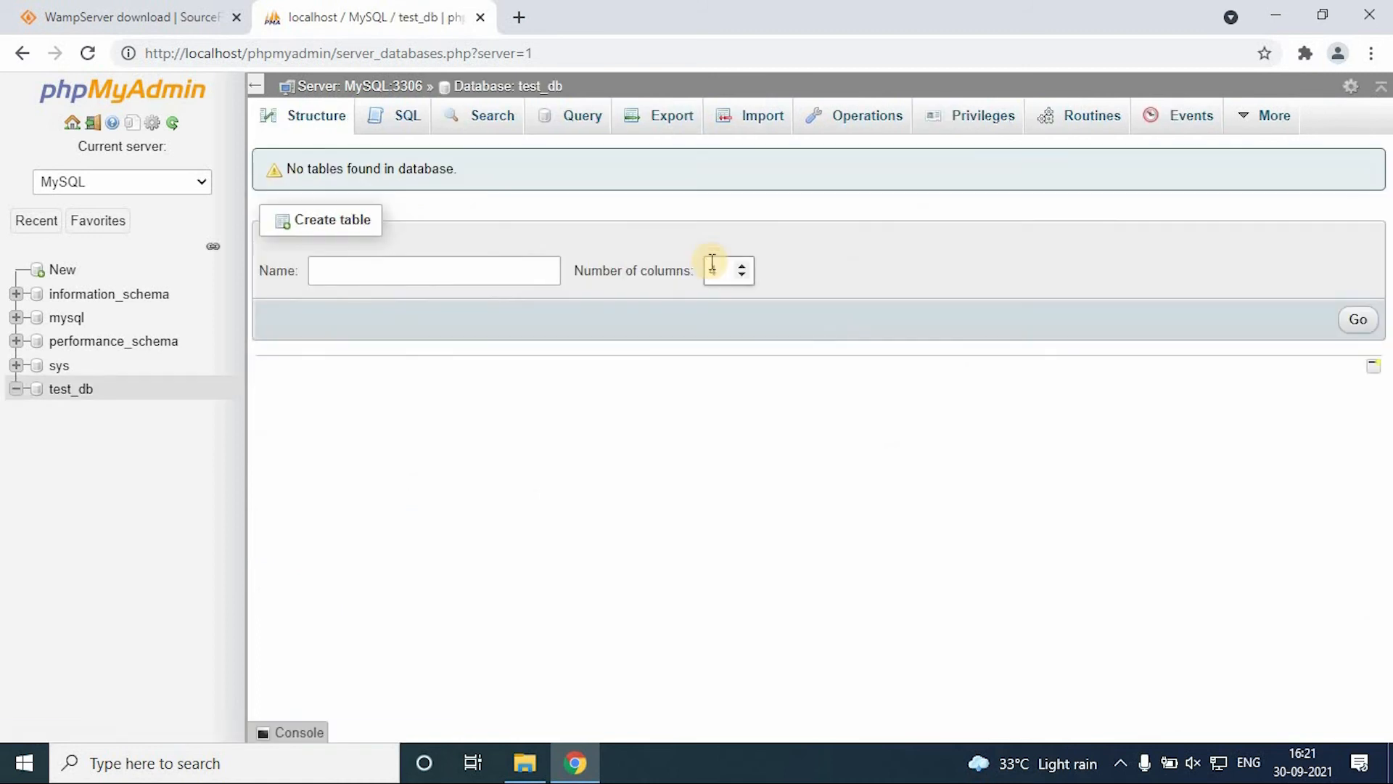
Step: Switch to File Explorer and open the www folder inside wamp64 on the C: drive
click(521, 768)
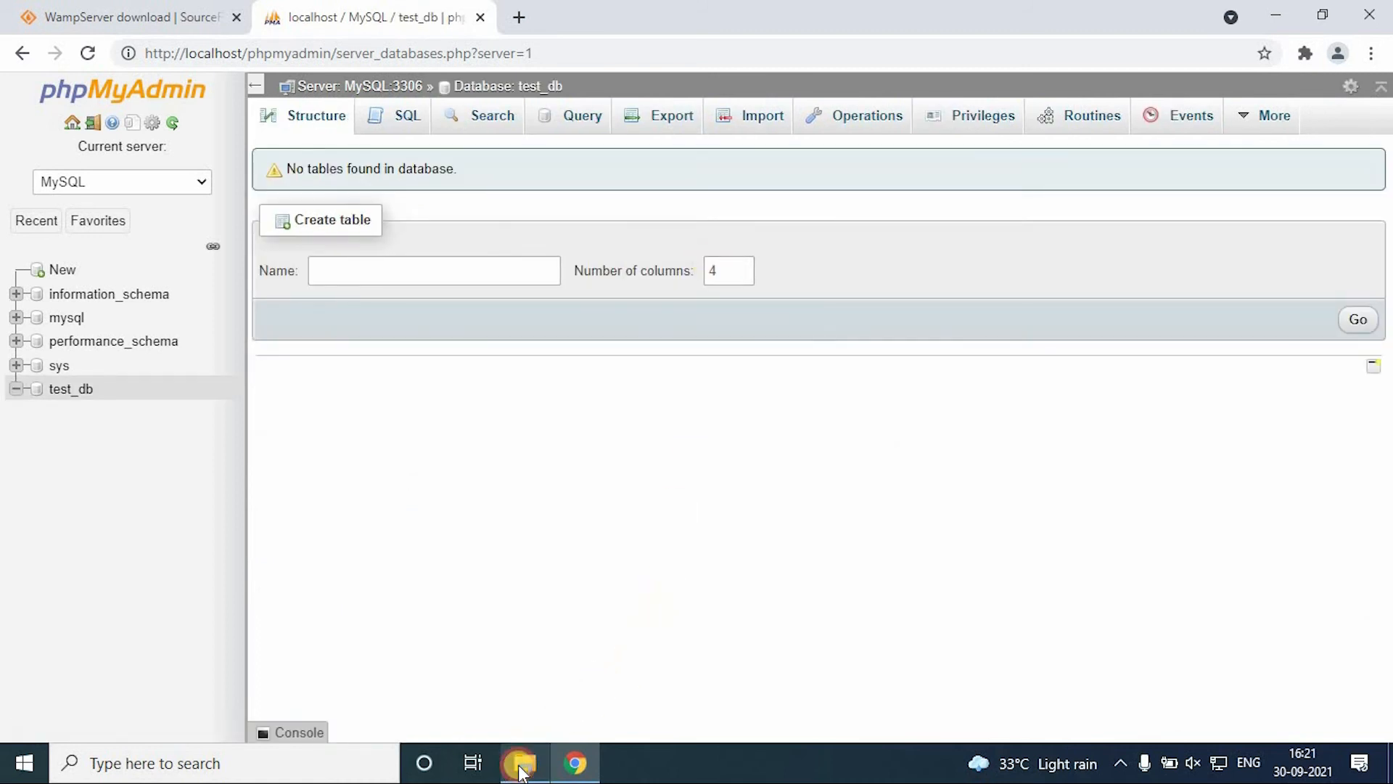
click(192, 572)
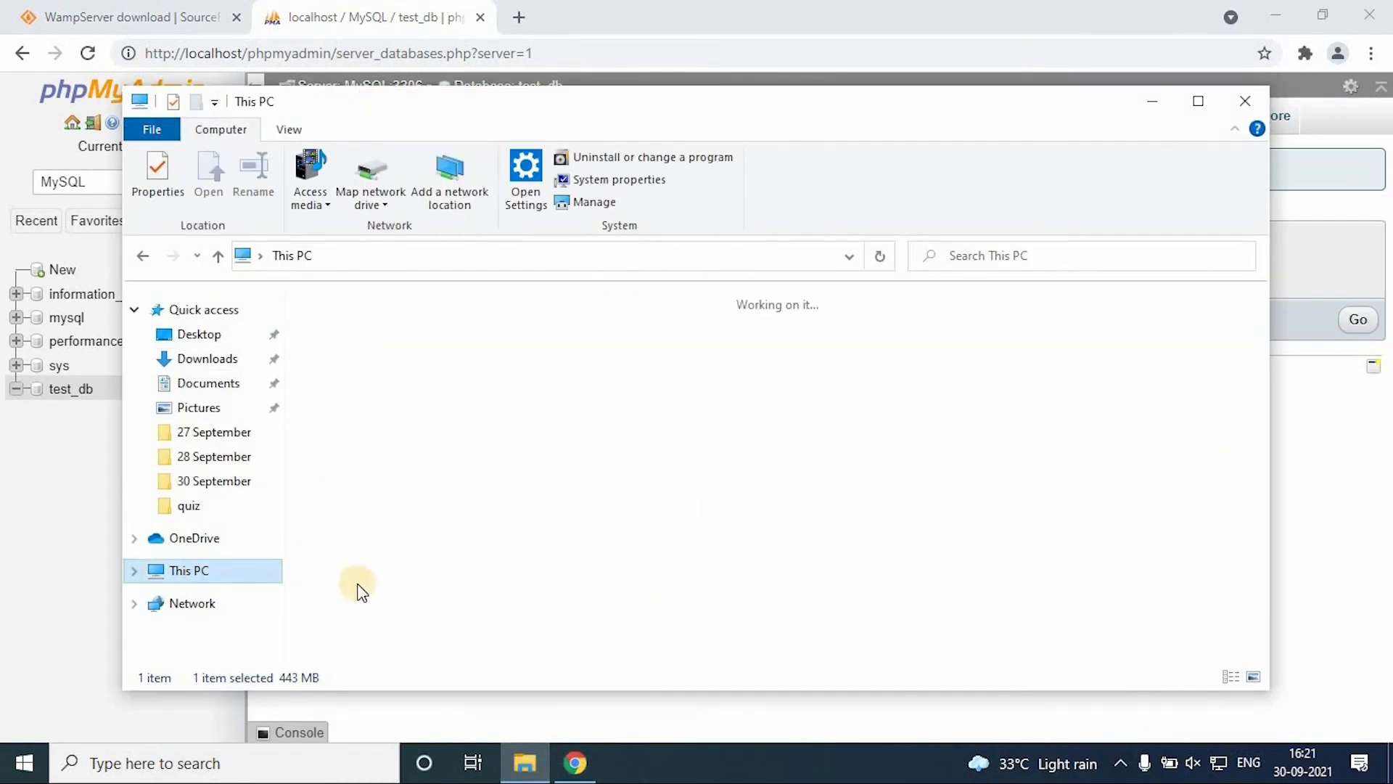
double_click(470, 551)
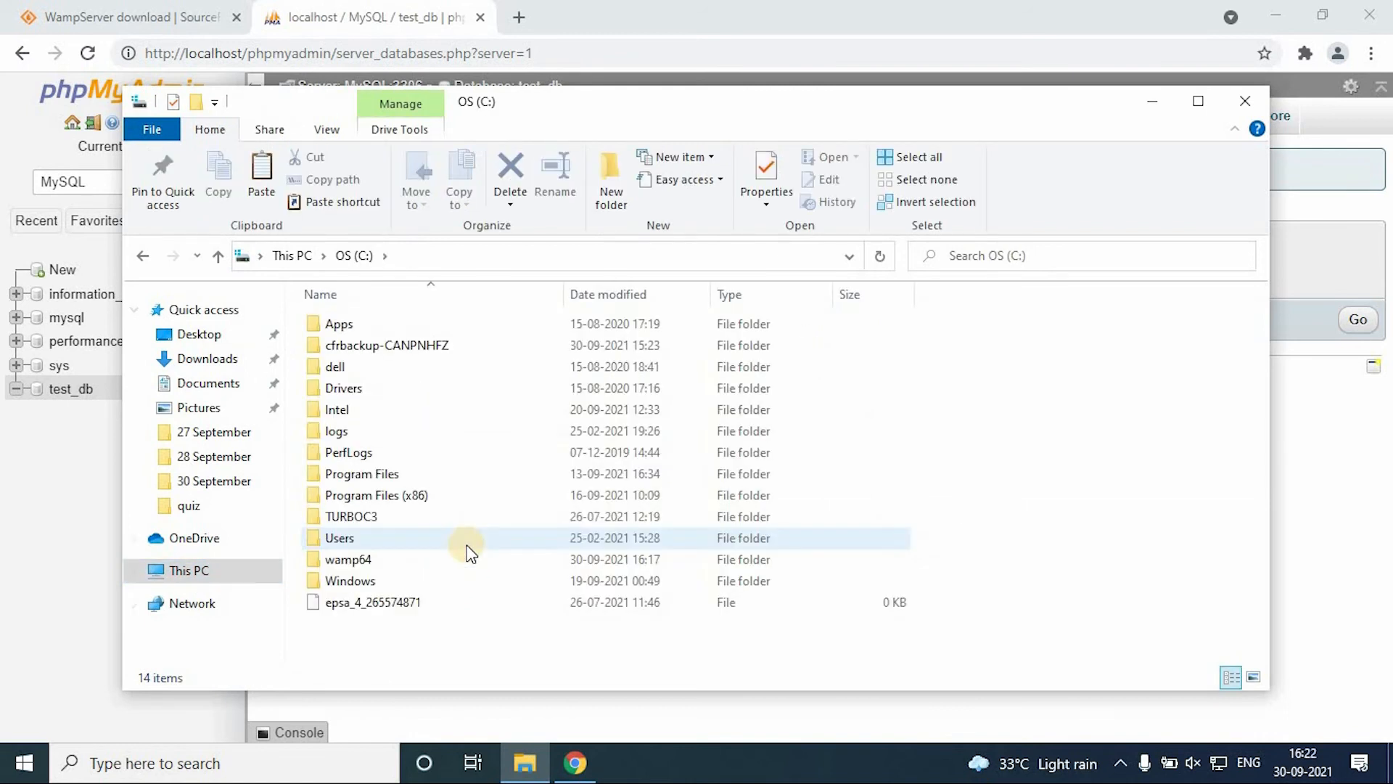
click(439, 565)
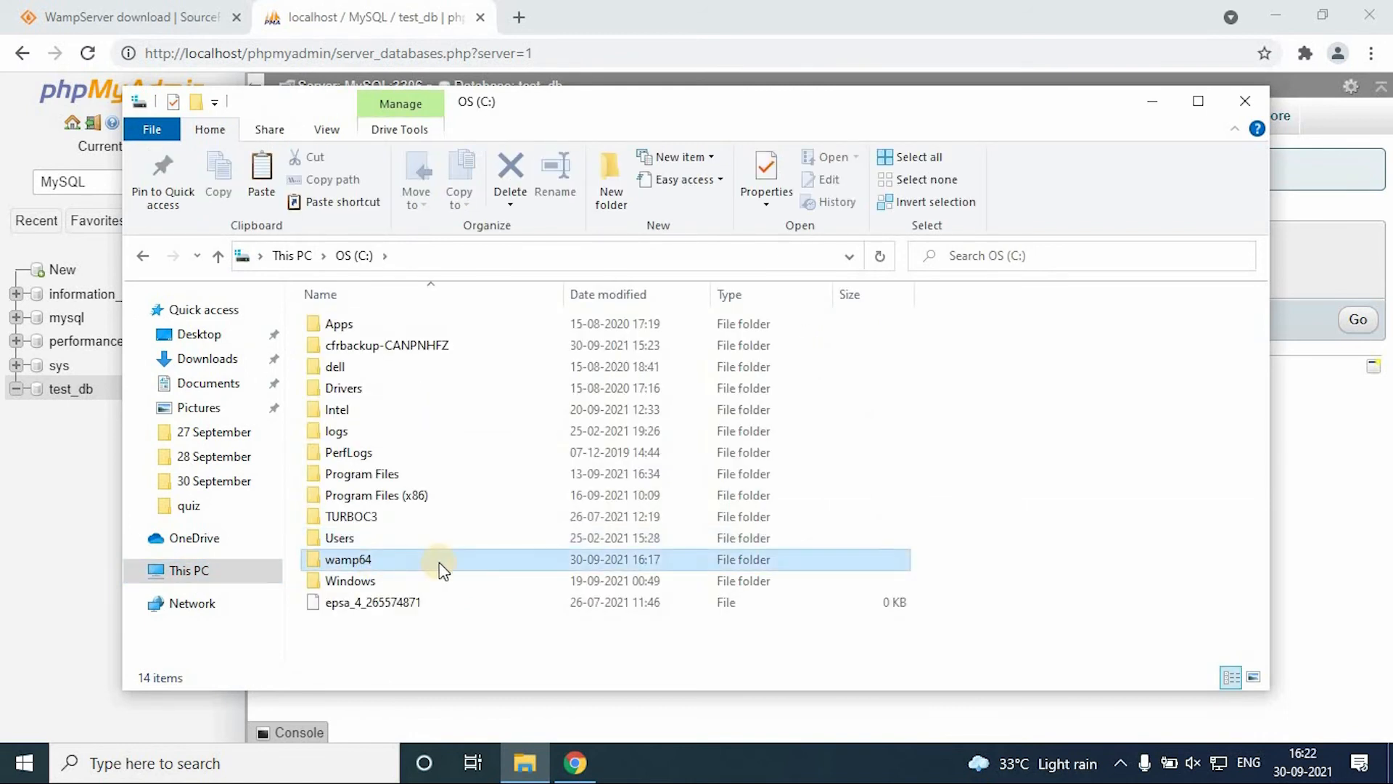
double_click(440, 565)
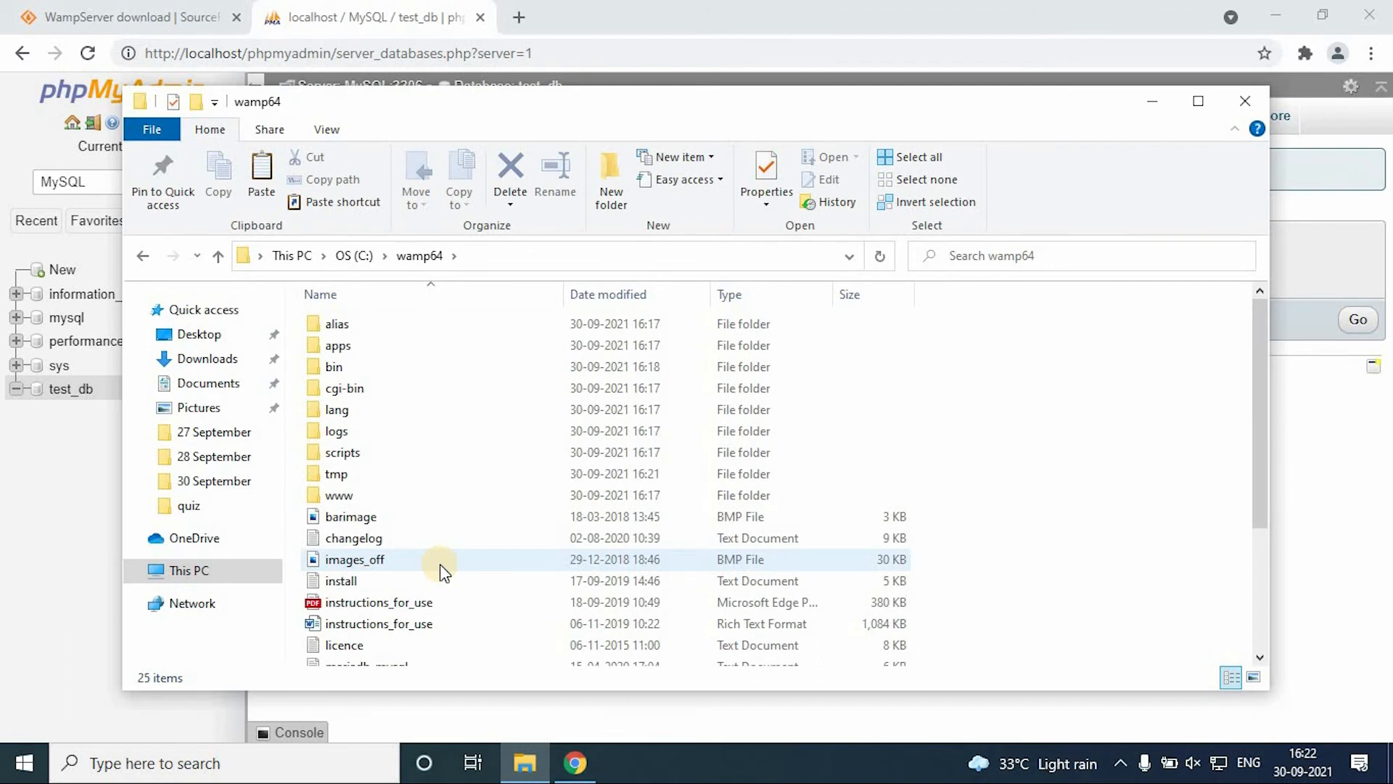
click(426, 494)
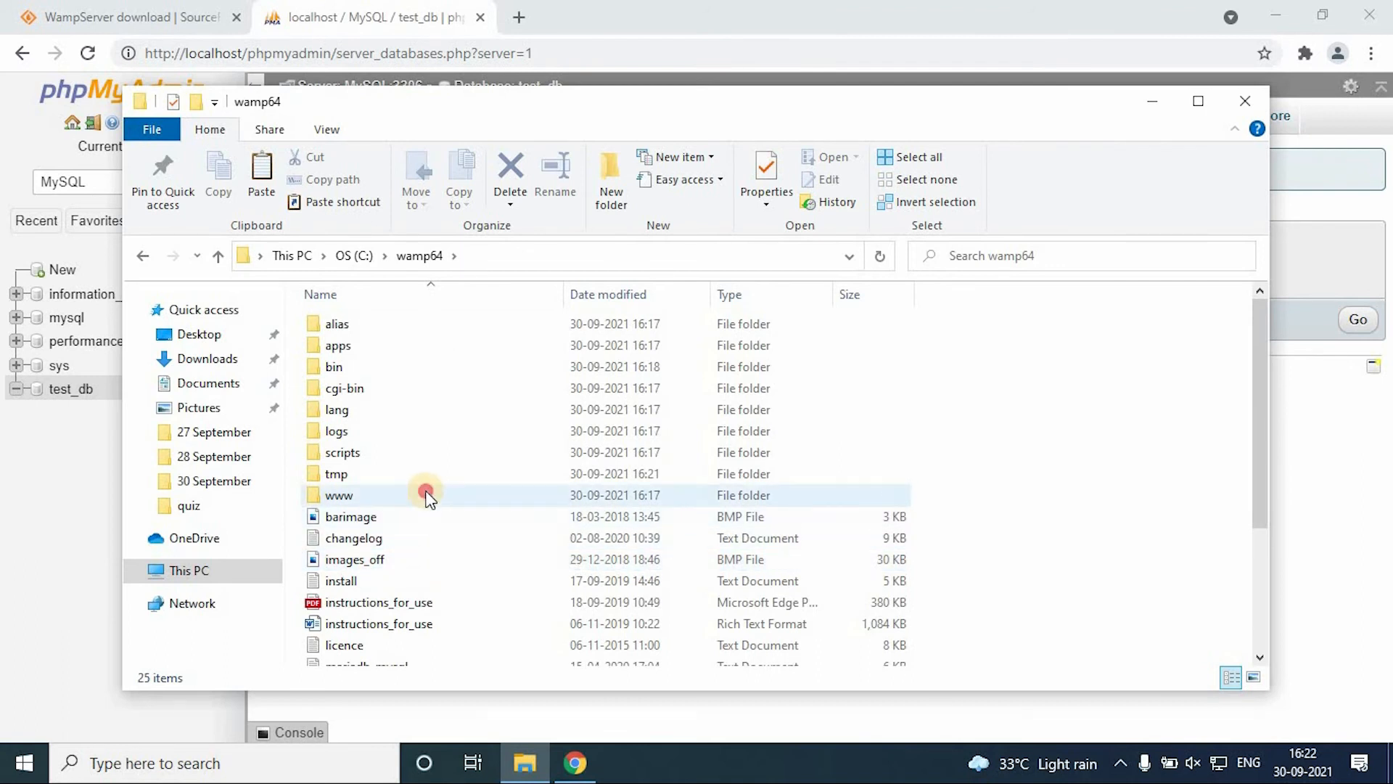
double_click(426, 495)
Step: Open testmysql.php from the www folder in Notepad++ and decline the program's update offer
click(430, 455)
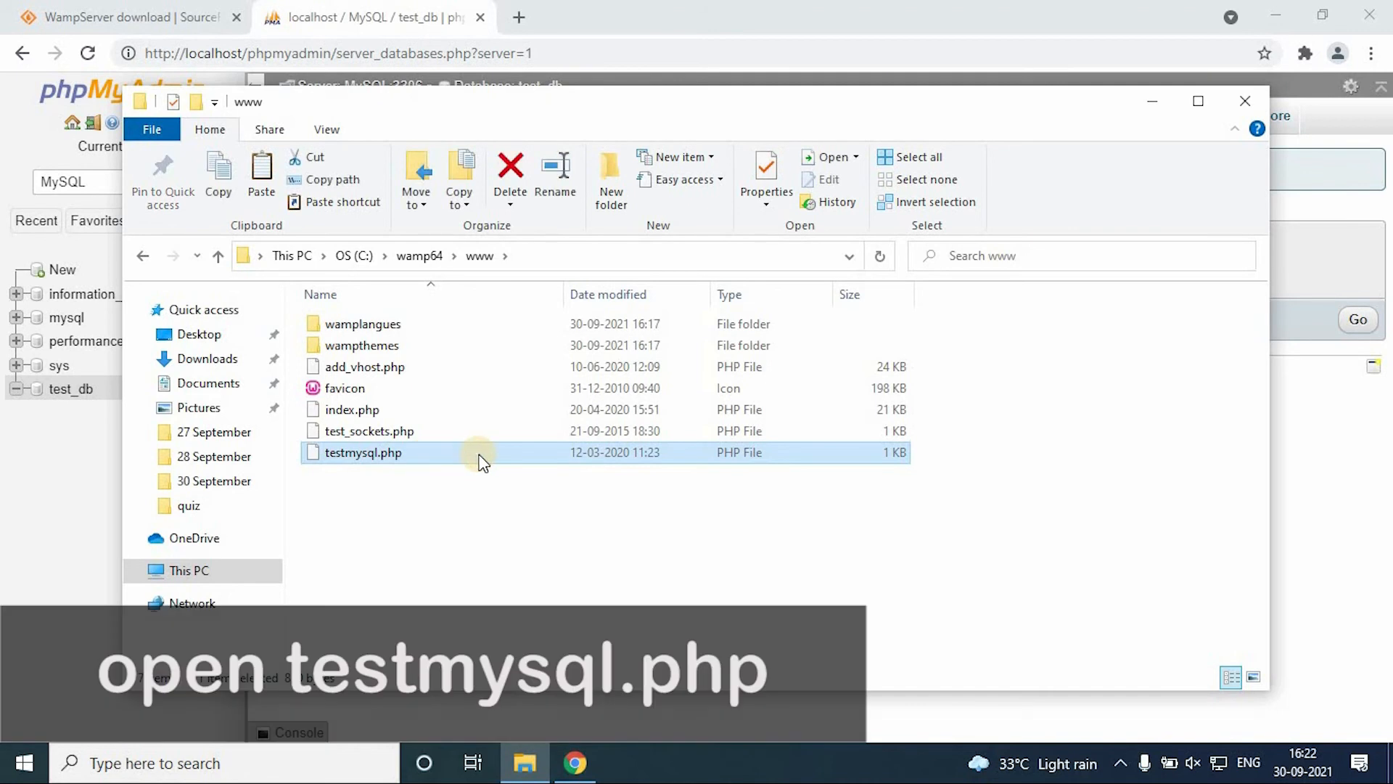
right_click(431, 455)
click(507, 177)
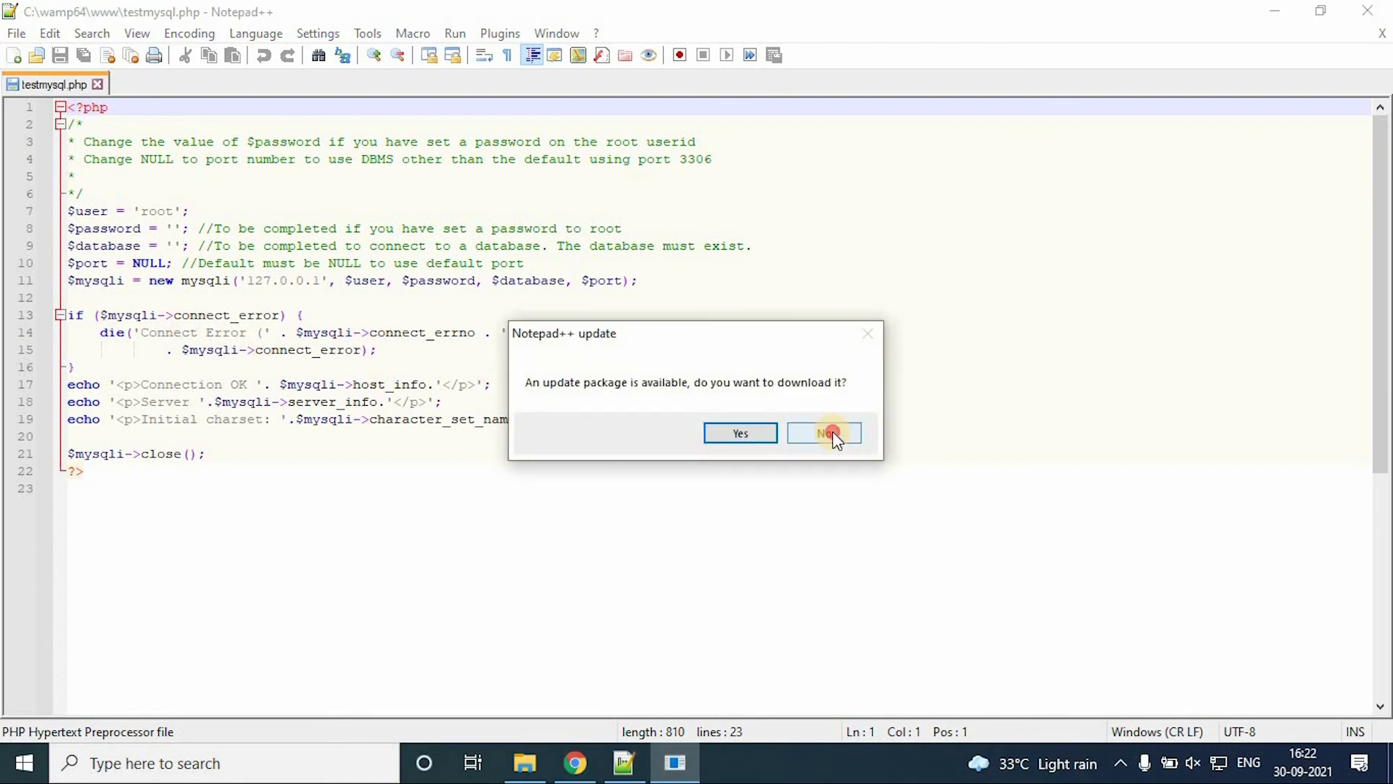
click(827, 434)
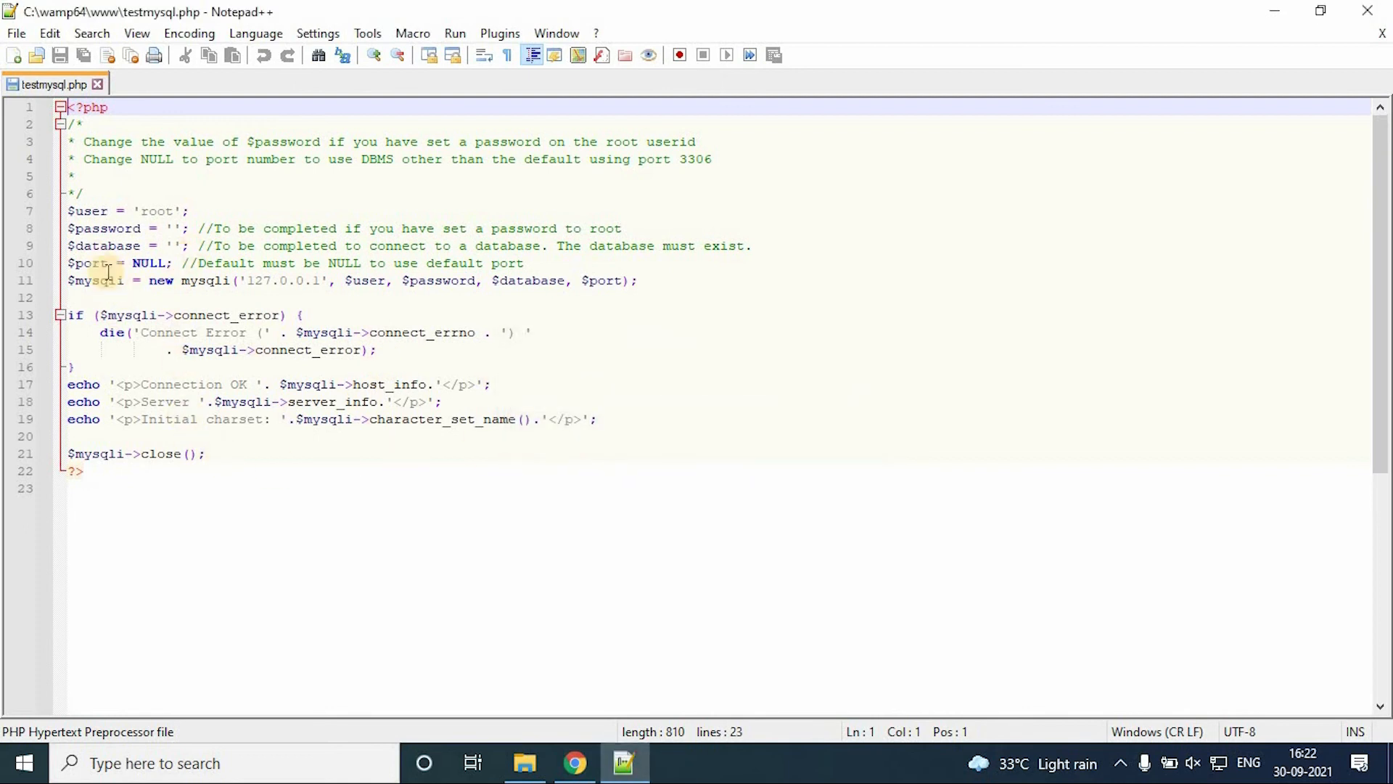
Step: Remove the host address 127.0.0.1 from the new mysqli() call, keeping its quotation marks
click(320, 281)
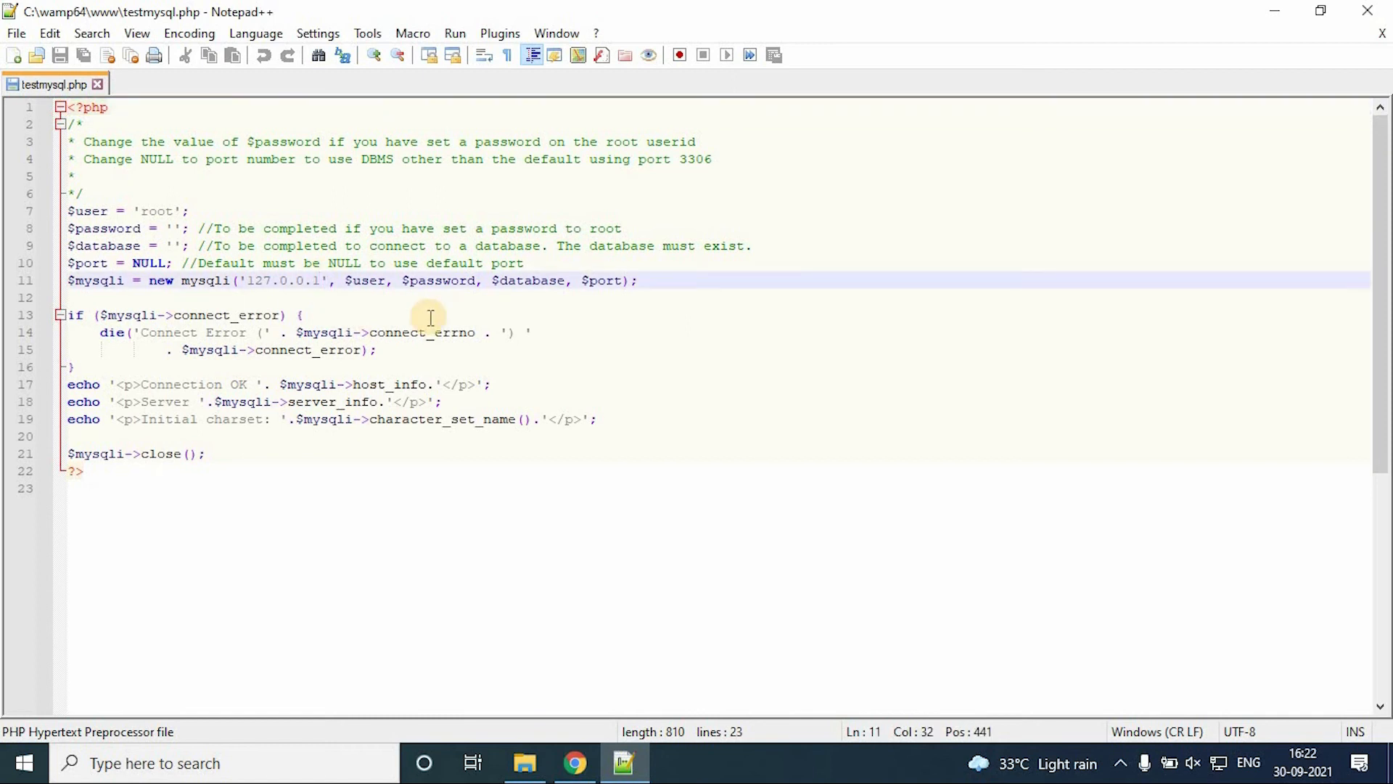
key(BackSpace)
key(BackSpace)
key(BackSpace)
key(BackSpace)
key(BackSpace)
key(BackSpace)
key(BackSpace)
key(BackSpace)
key(BackSpace)
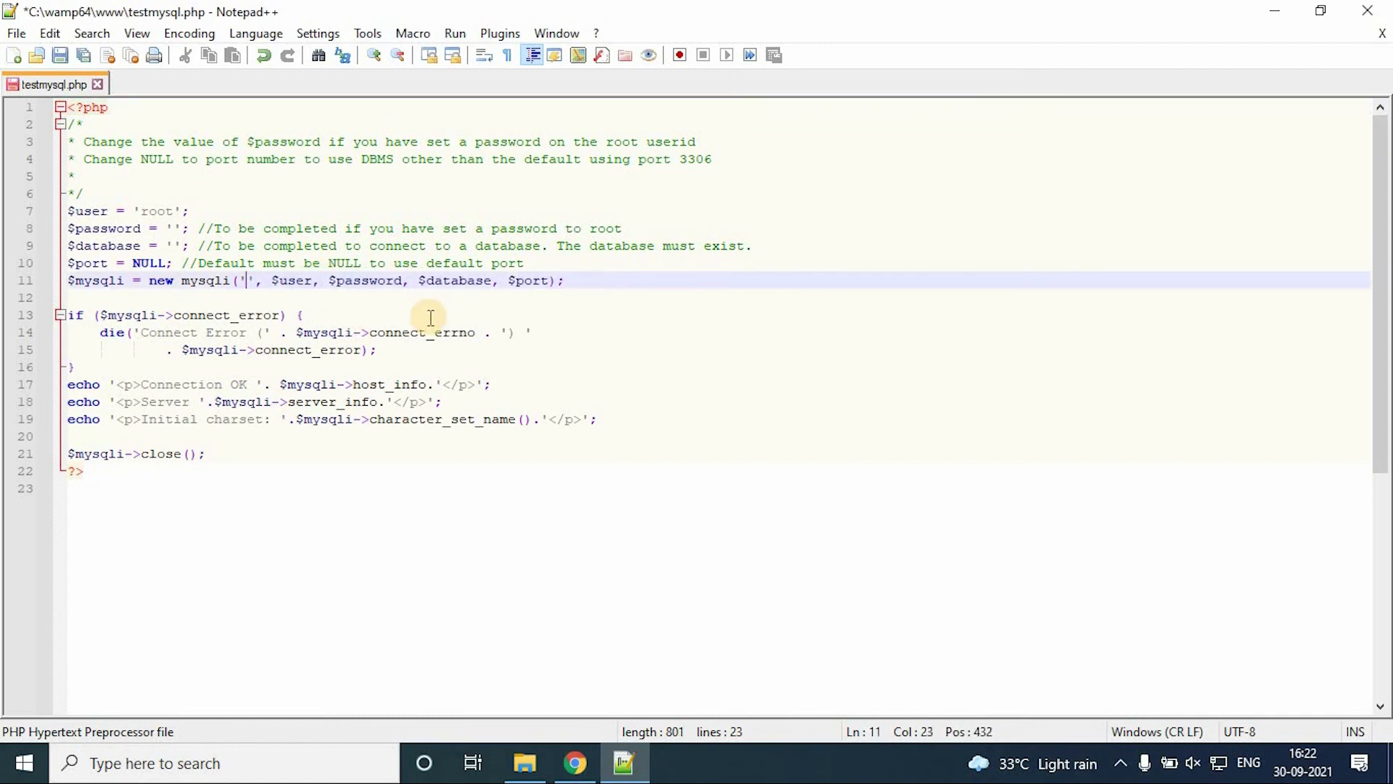
text(loclahc)
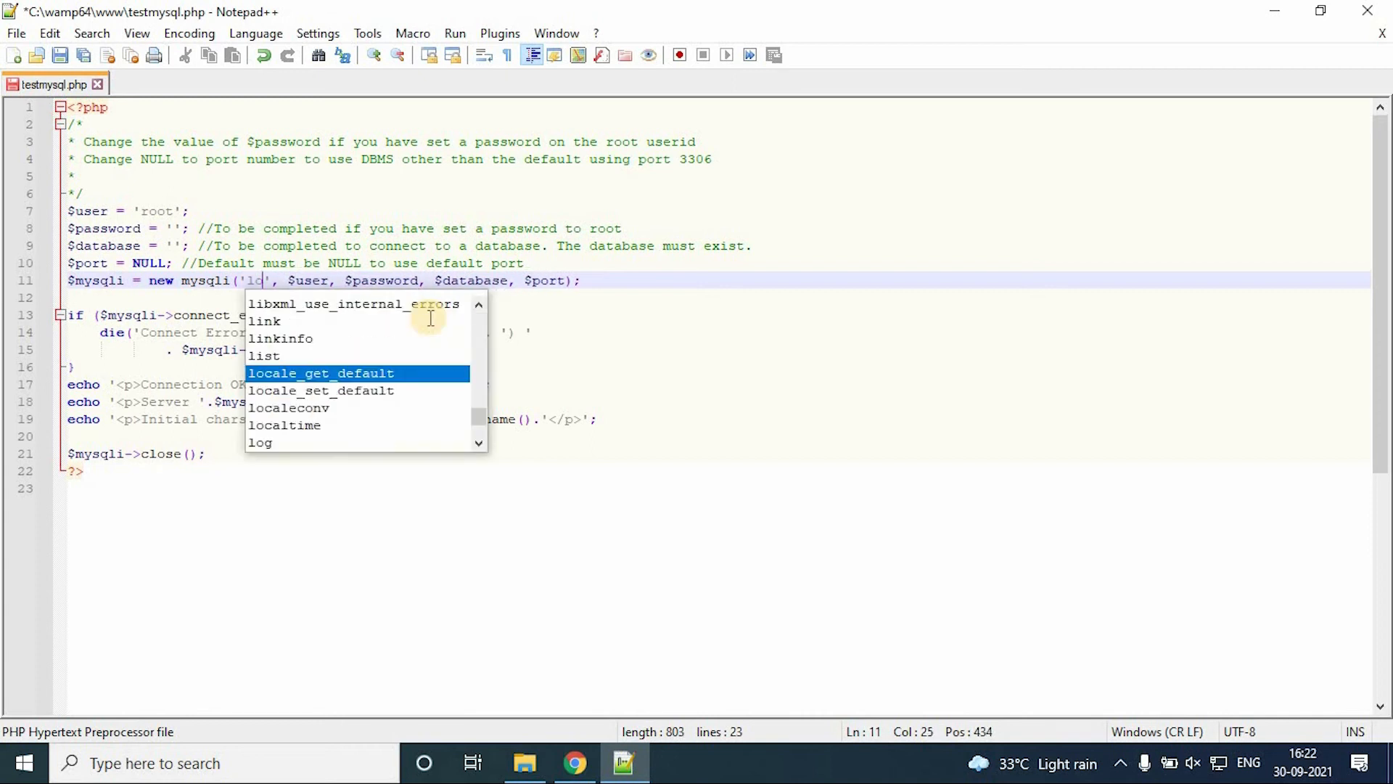
text(s)
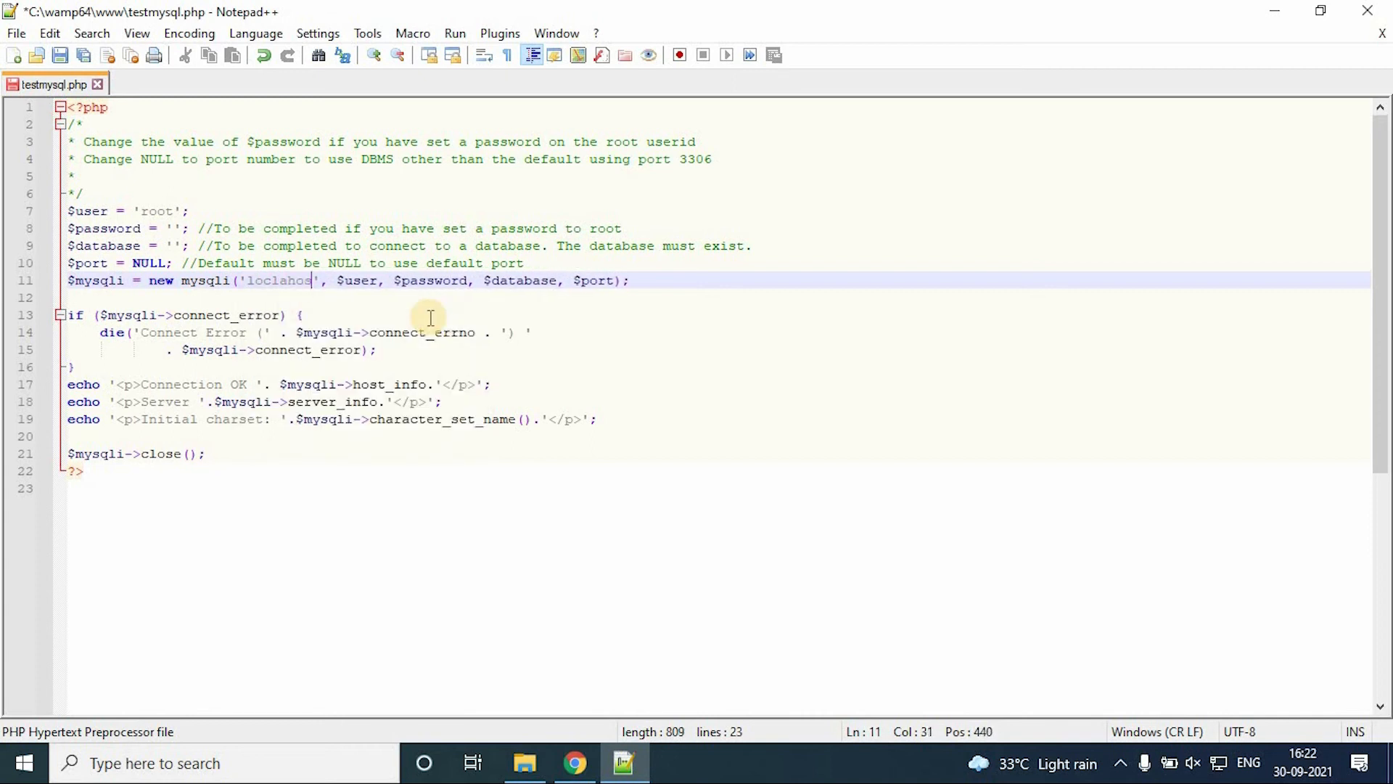
key(BackSpace)
key(BackSpace)
key(BackSpace)
key(BackSpace)
key(BackSpace)
key(BackSpace)
key(BackSpace)
key(BackSpace)
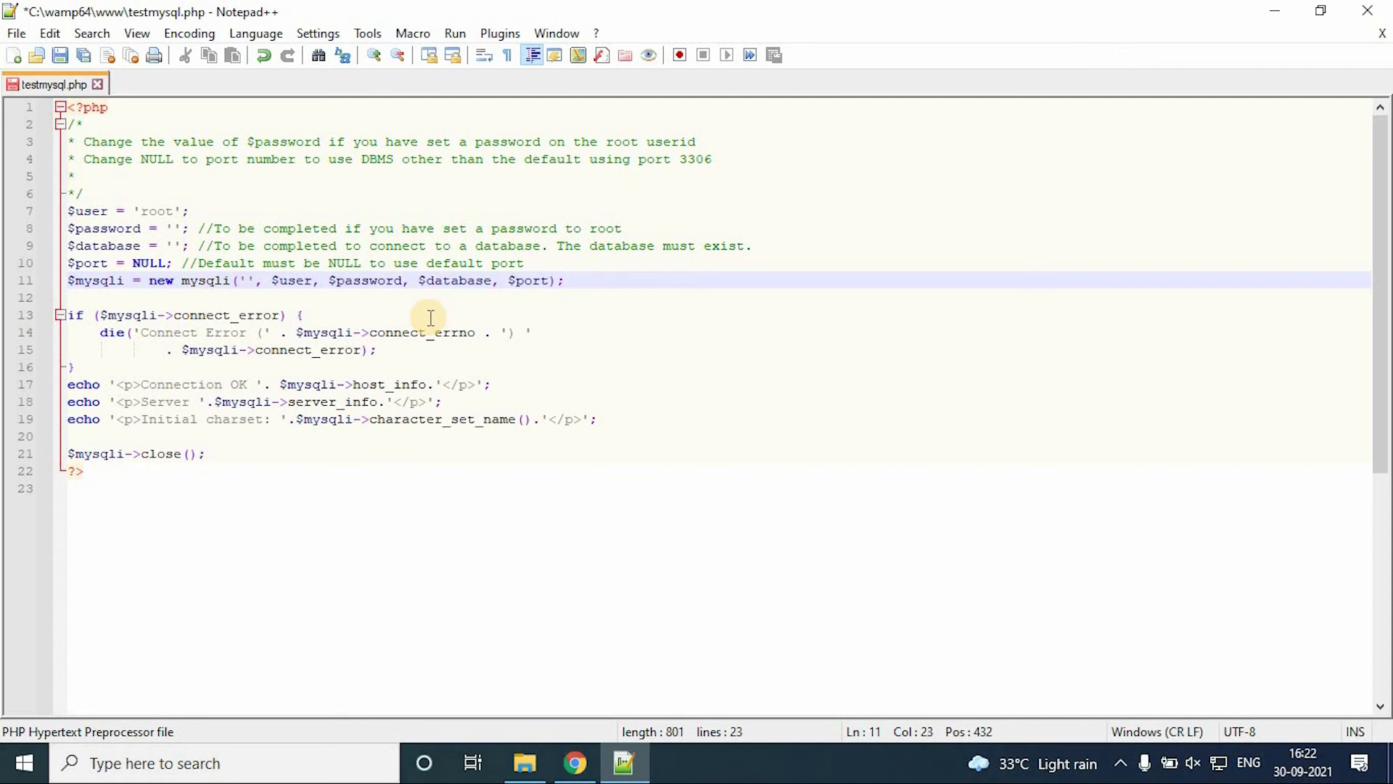
Step: Enter localhost between the empty quotes as the mysqli() host and save testmysql.php
text(local)
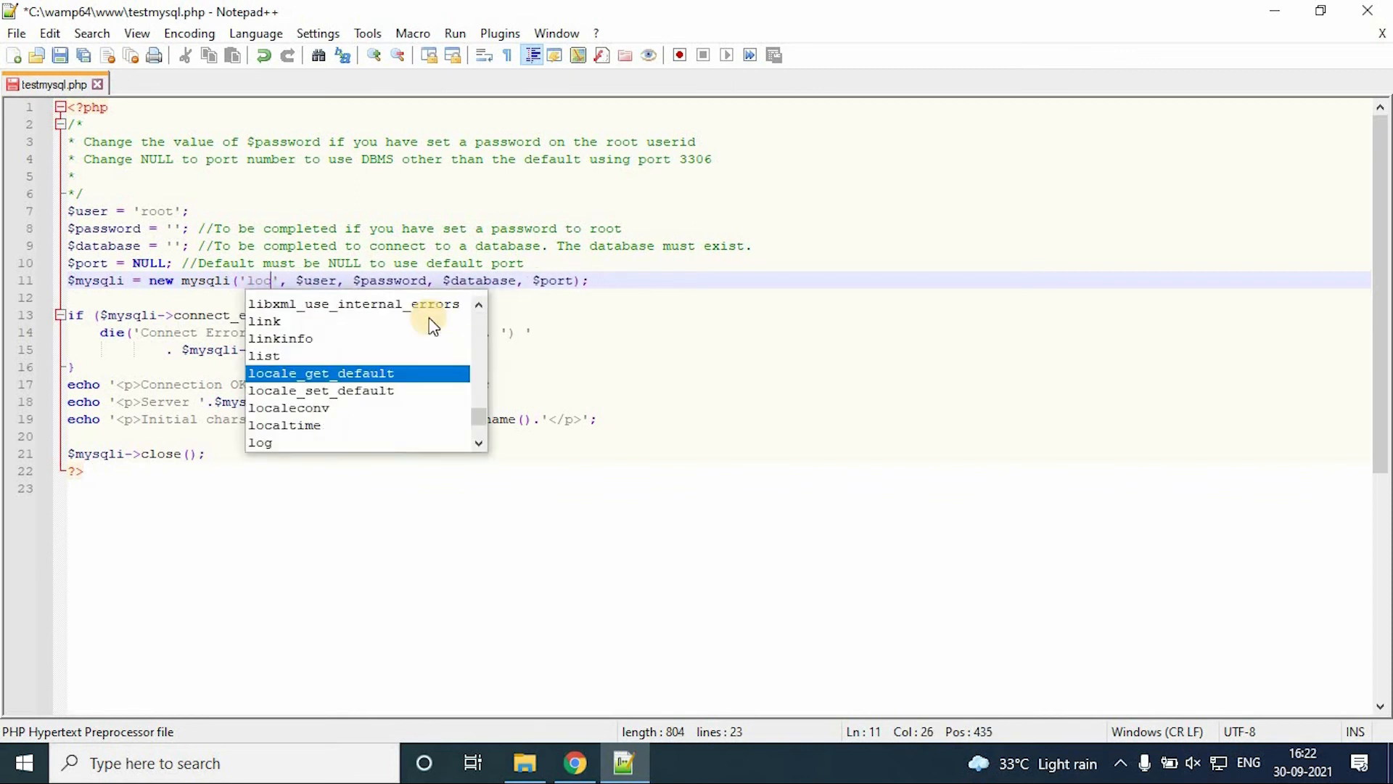
text(host)
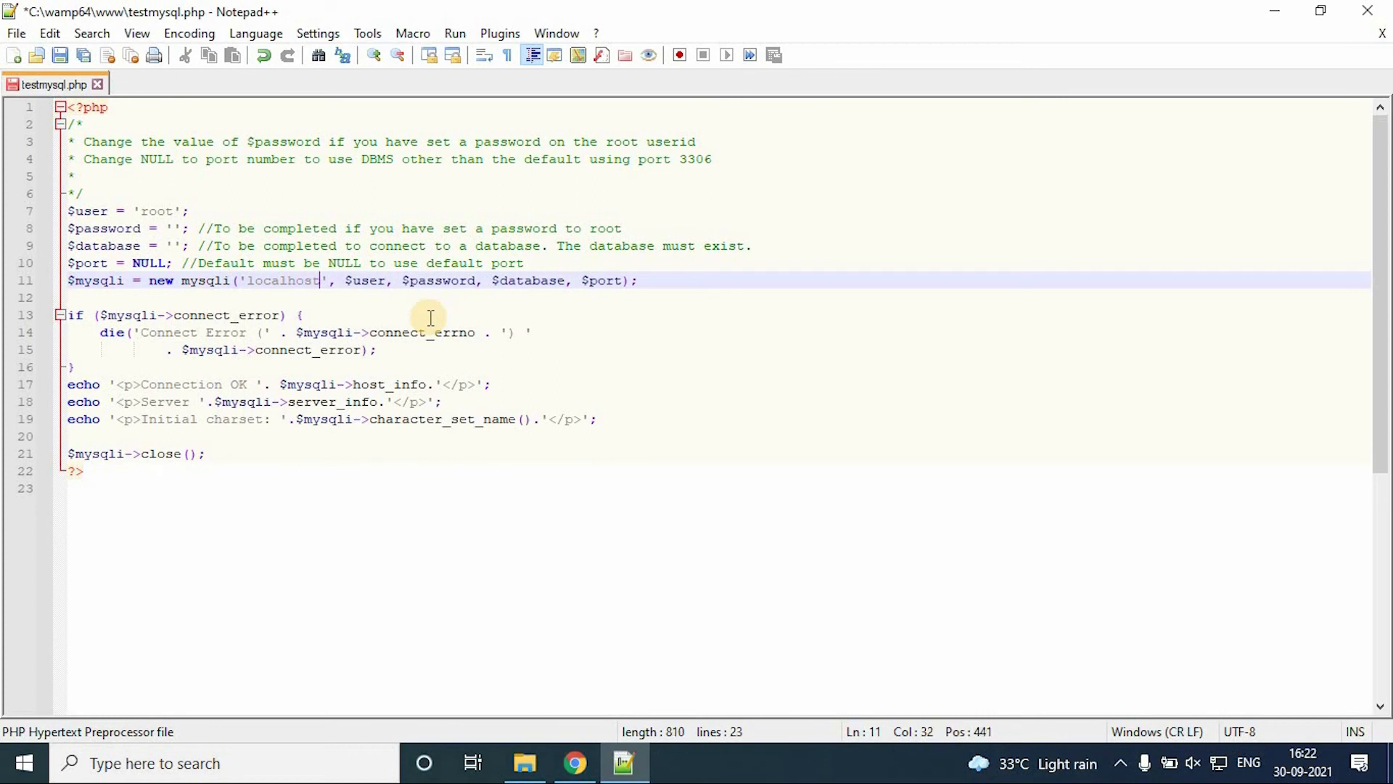
click(667, 378)
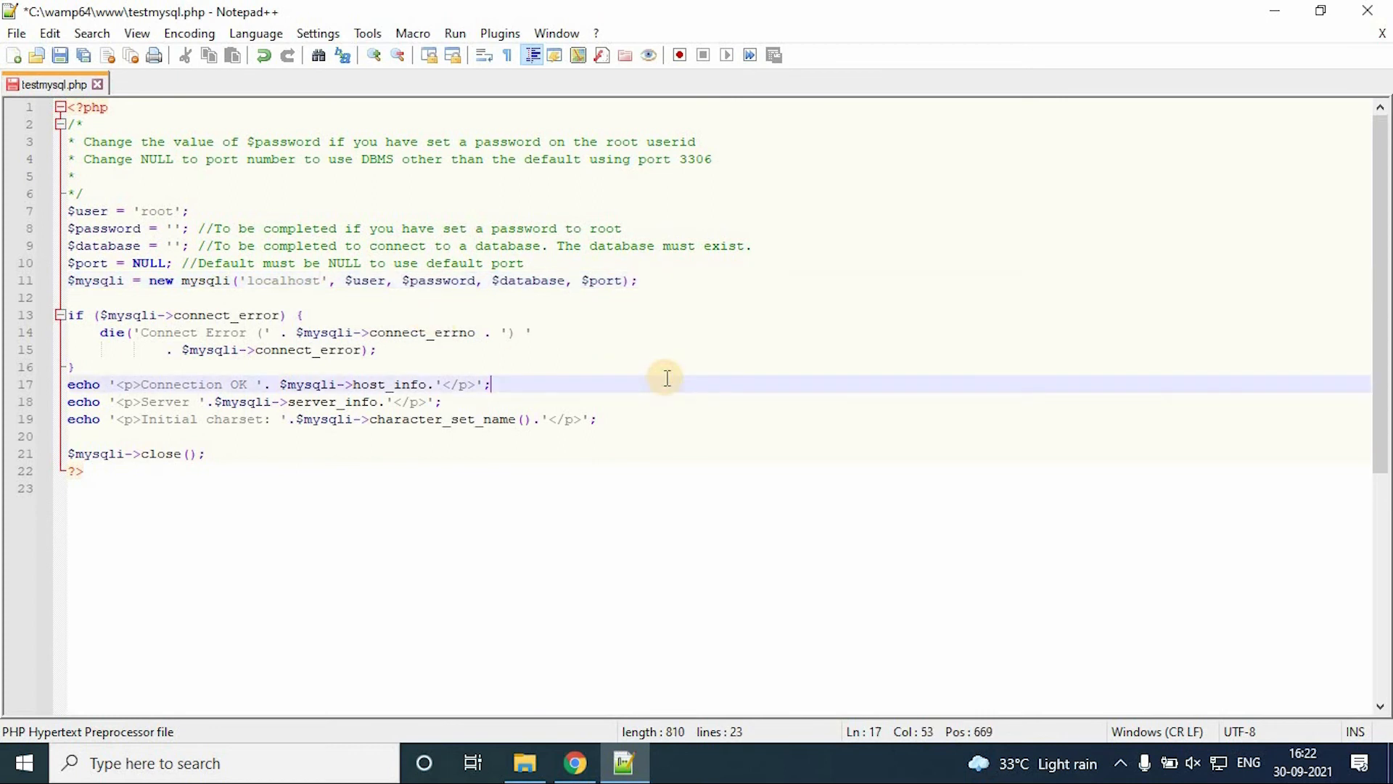
key(ctrl+s)
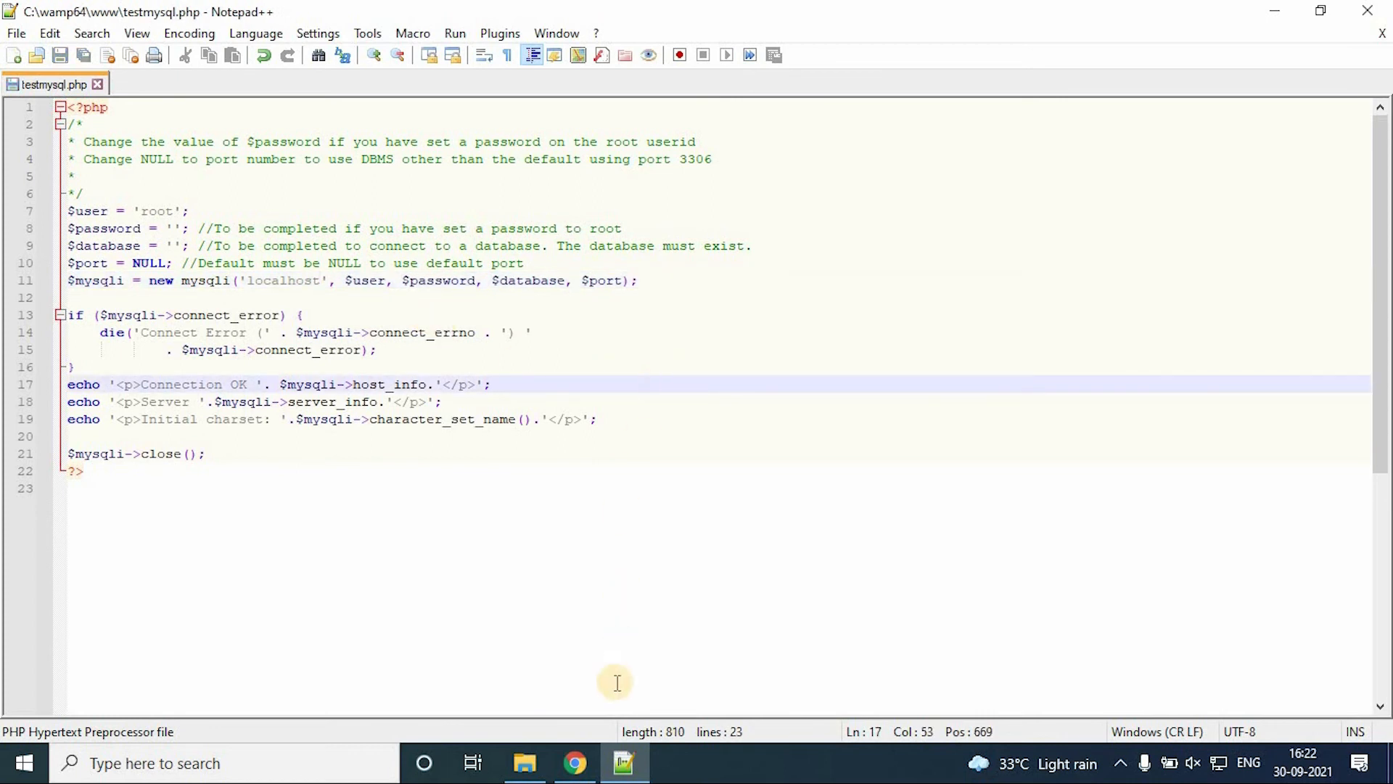
Step: Switch to Chrome and load localhost/testmysql.php in a new tab to test the MySQL connection
click(575, 762)
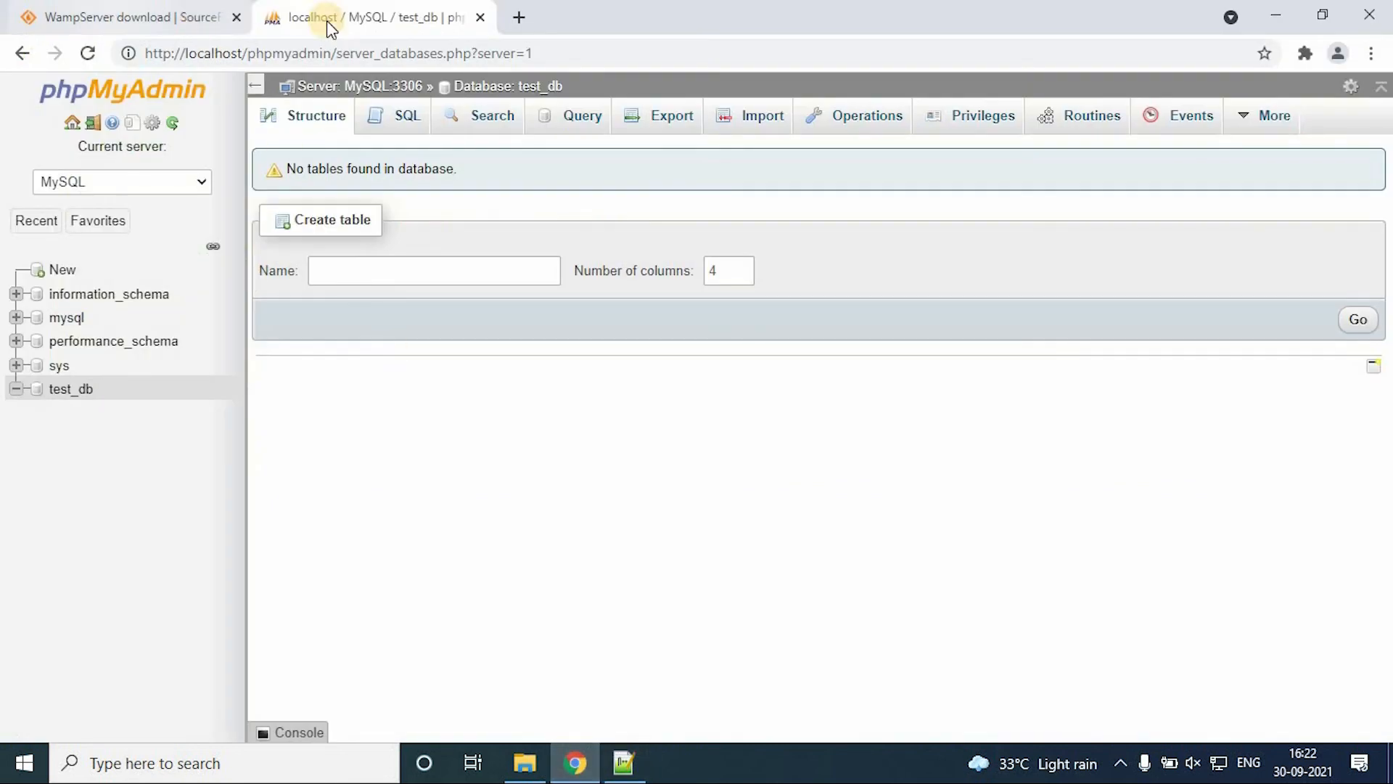
click(518, 17)
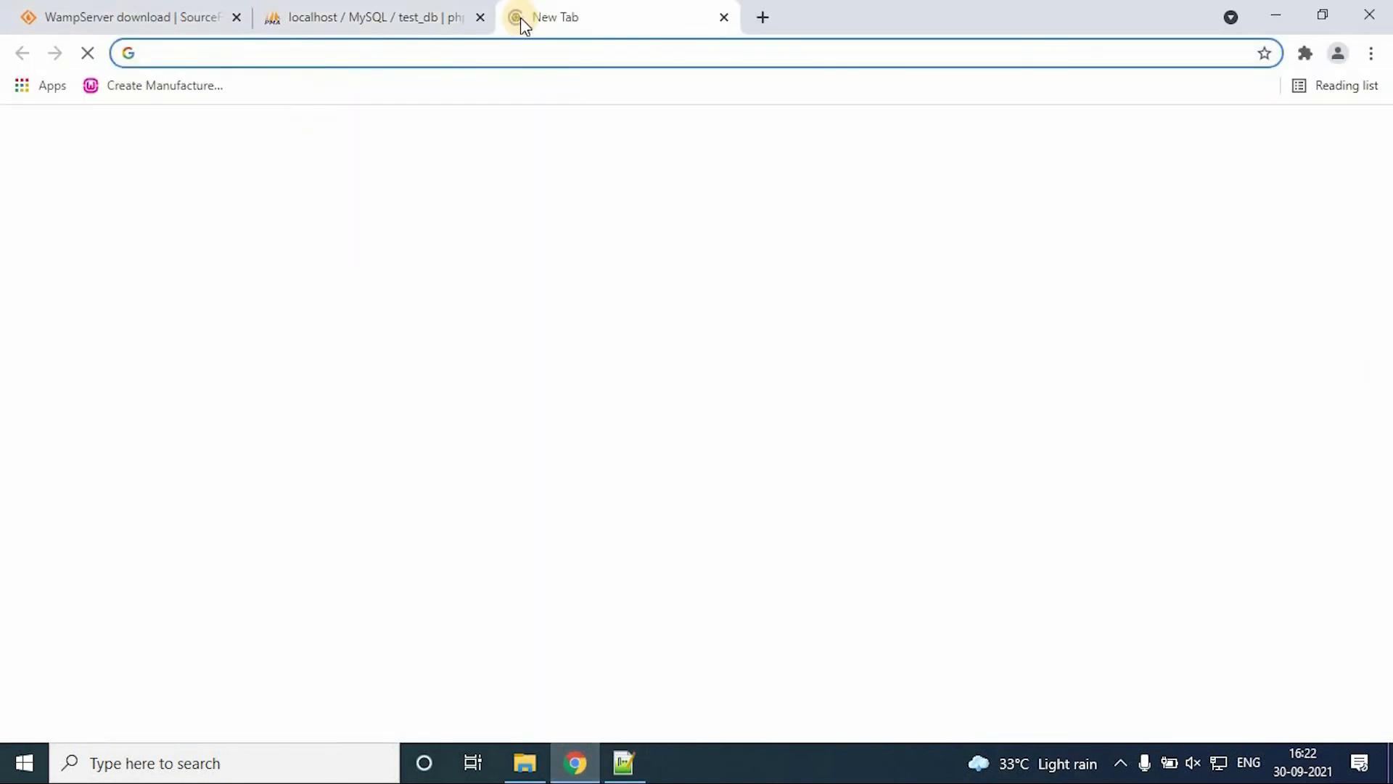
text(lo)
key(Right)
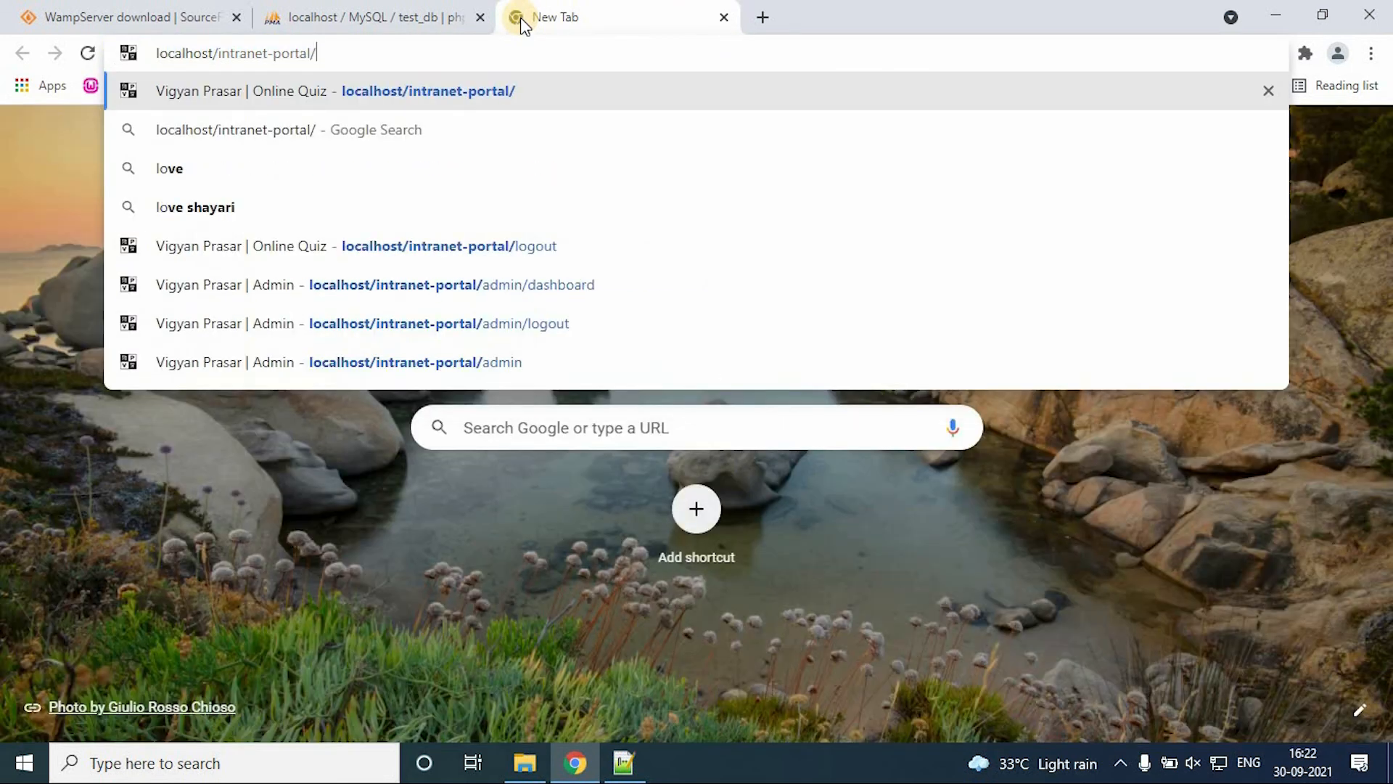
key(BackSpace)
key(BackSpace)
key(BackSpace)
key(BackSpace)
key(BackSpace)
key(BackSpace)
key(BackSpace)
key(BackSpace)
key(BackSpace)
key(BackSpace)
key(BackSpace)
key(BackSpace)
key(BackSpace)
key(BackSpace)
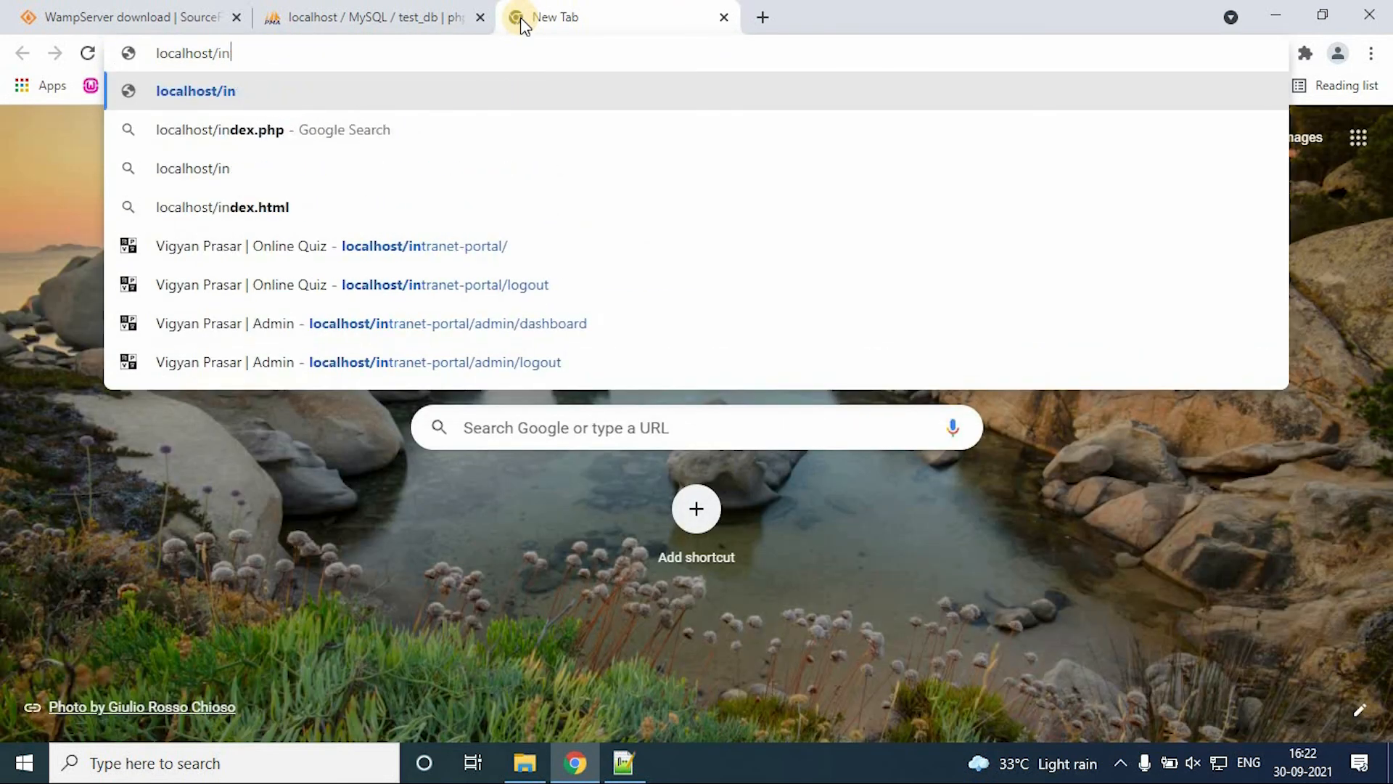
key(BackSpace)
key(BackSpace)
text(test)
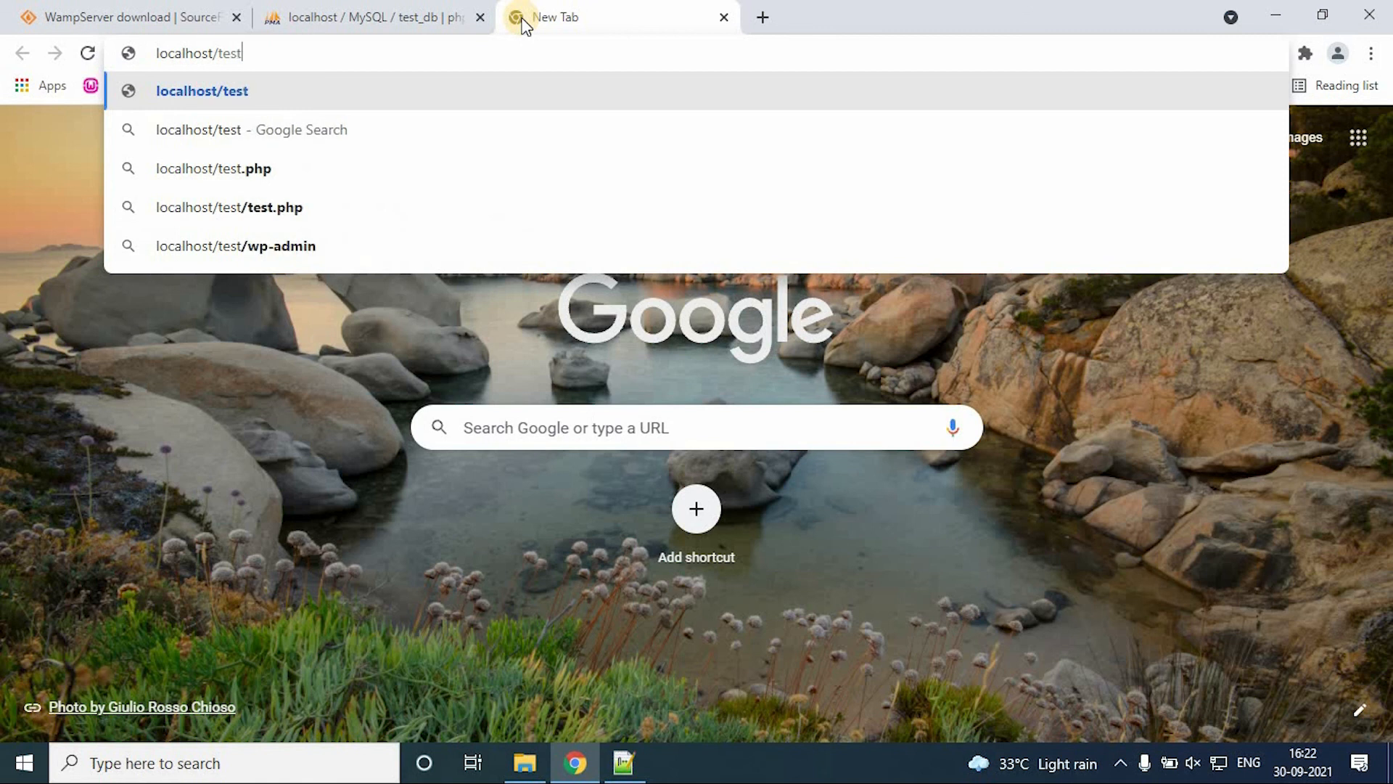
text(mysql)
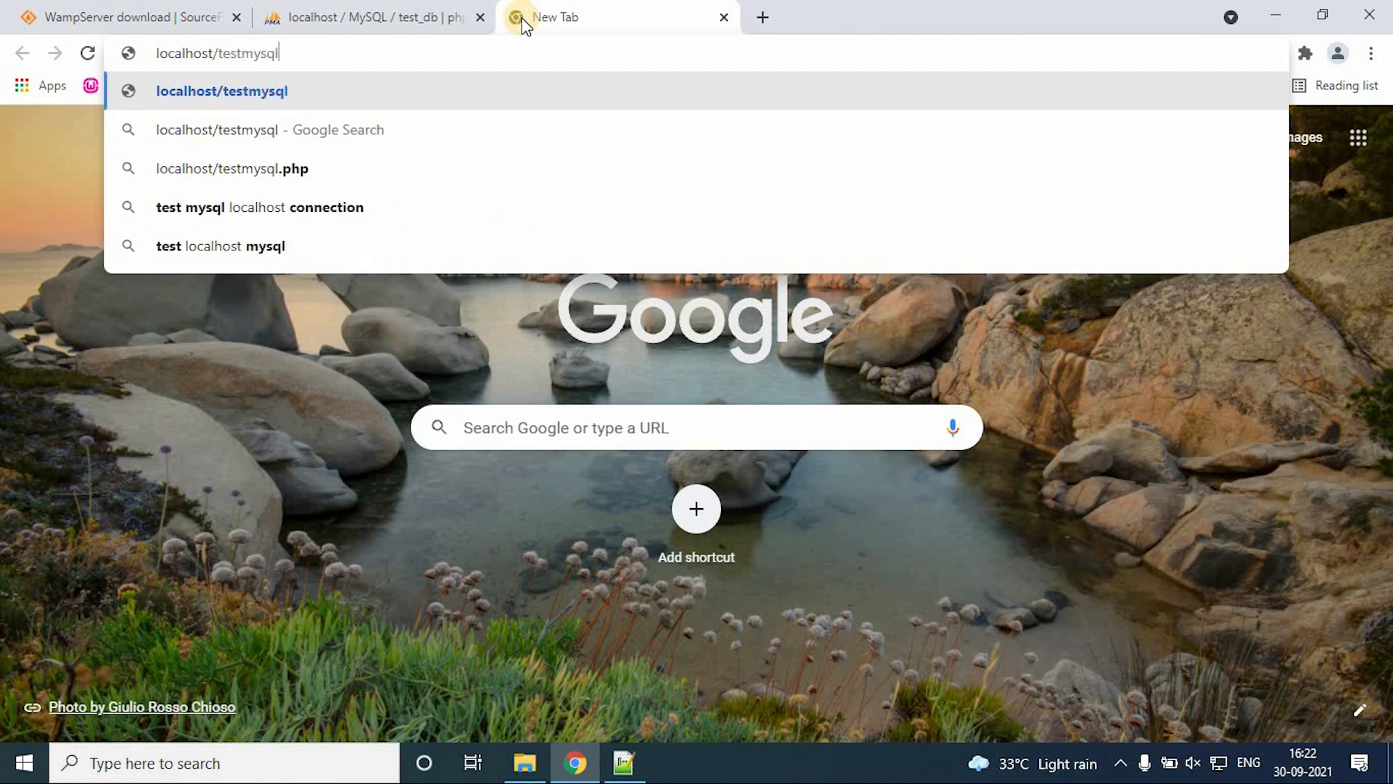
text(.)
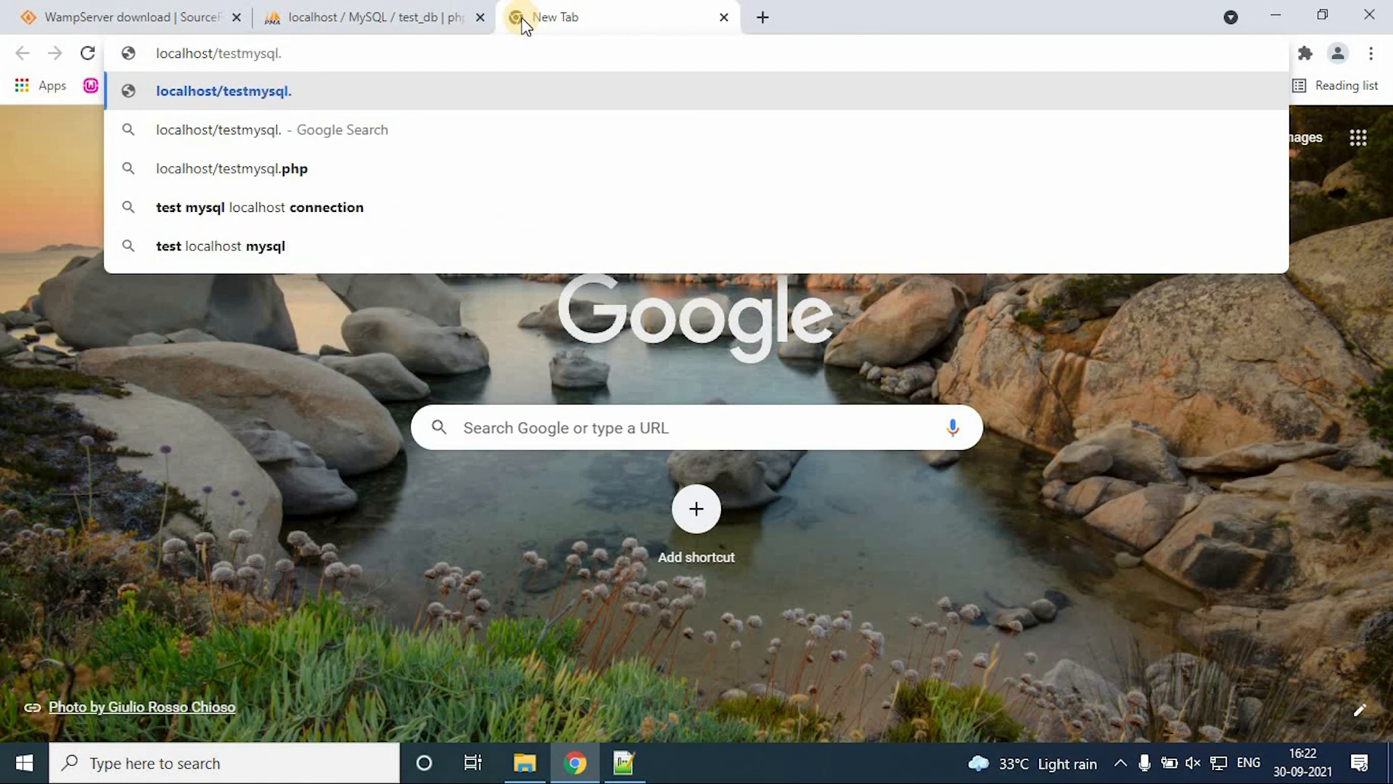
text(php)
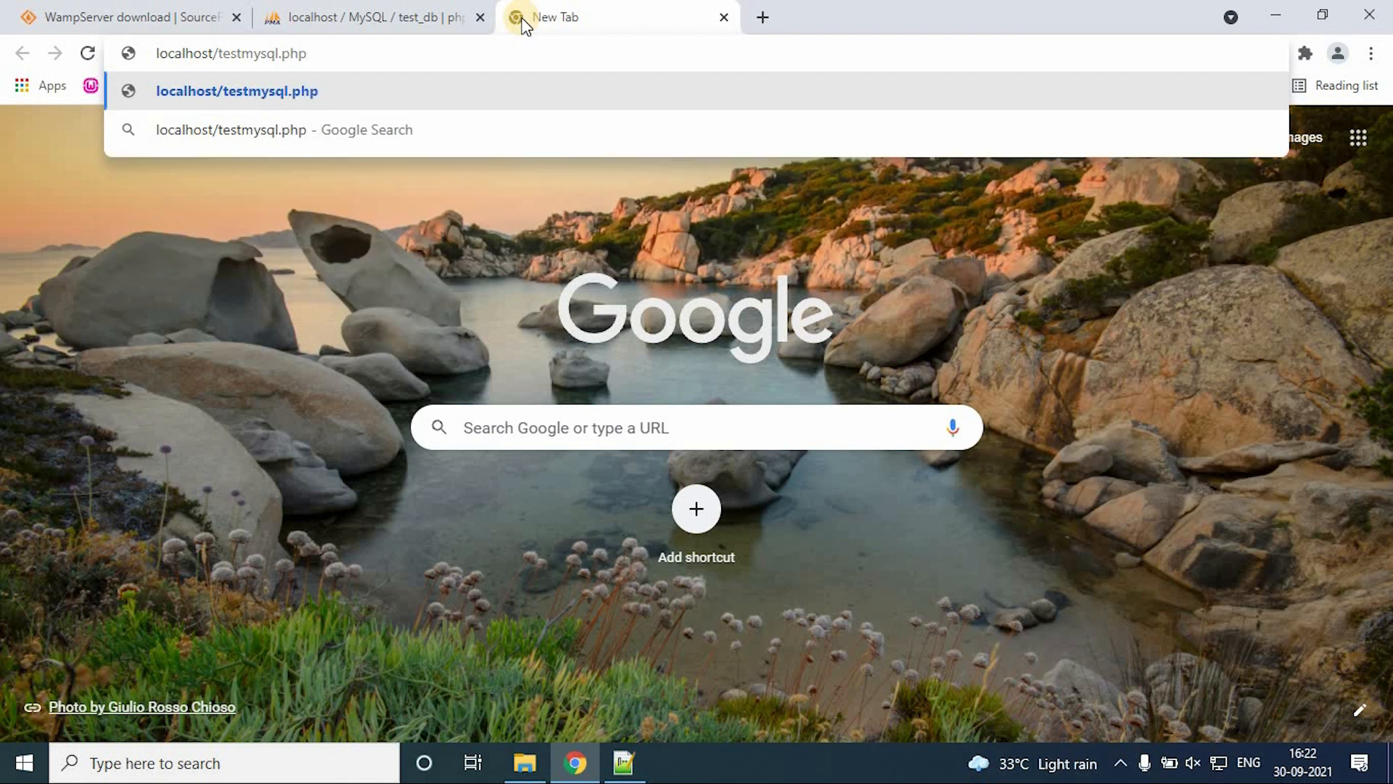
key(Return)
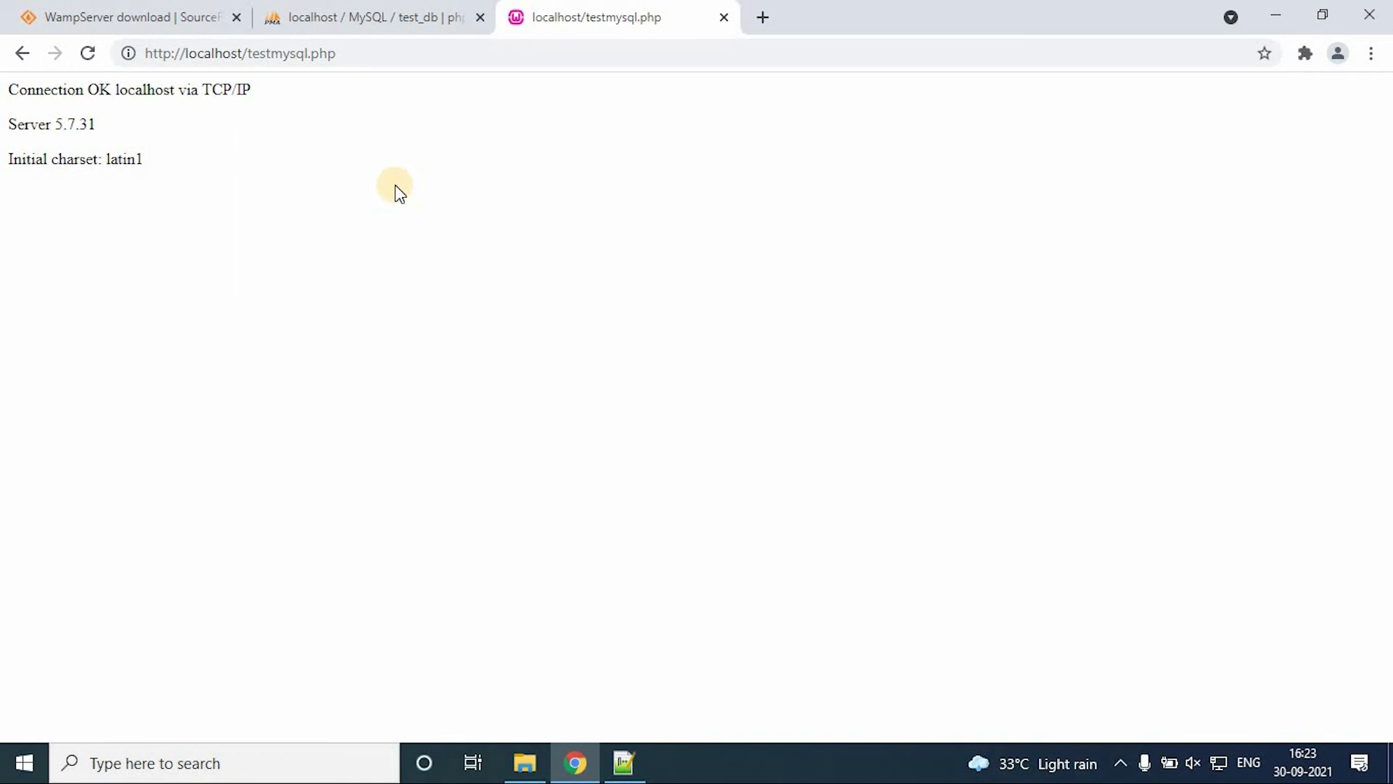
click(410, 50)
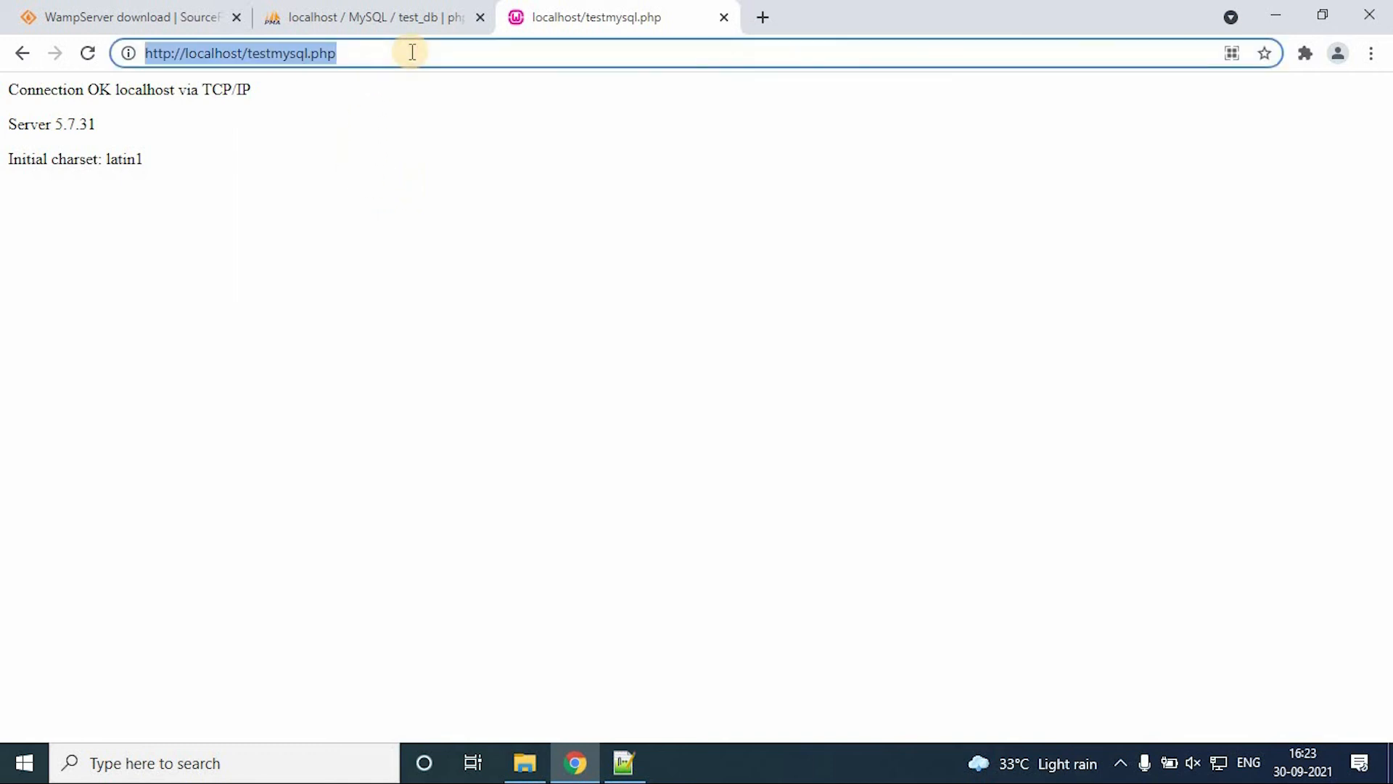
click(412, 52)
key(BackSpace)
key(BackSpace)
key(BackSpace)
key(BackSpace)
key(BackSpace)
key(BackSpace)
key(BackSpace)
key(BackSpace)
key(BackSpace)
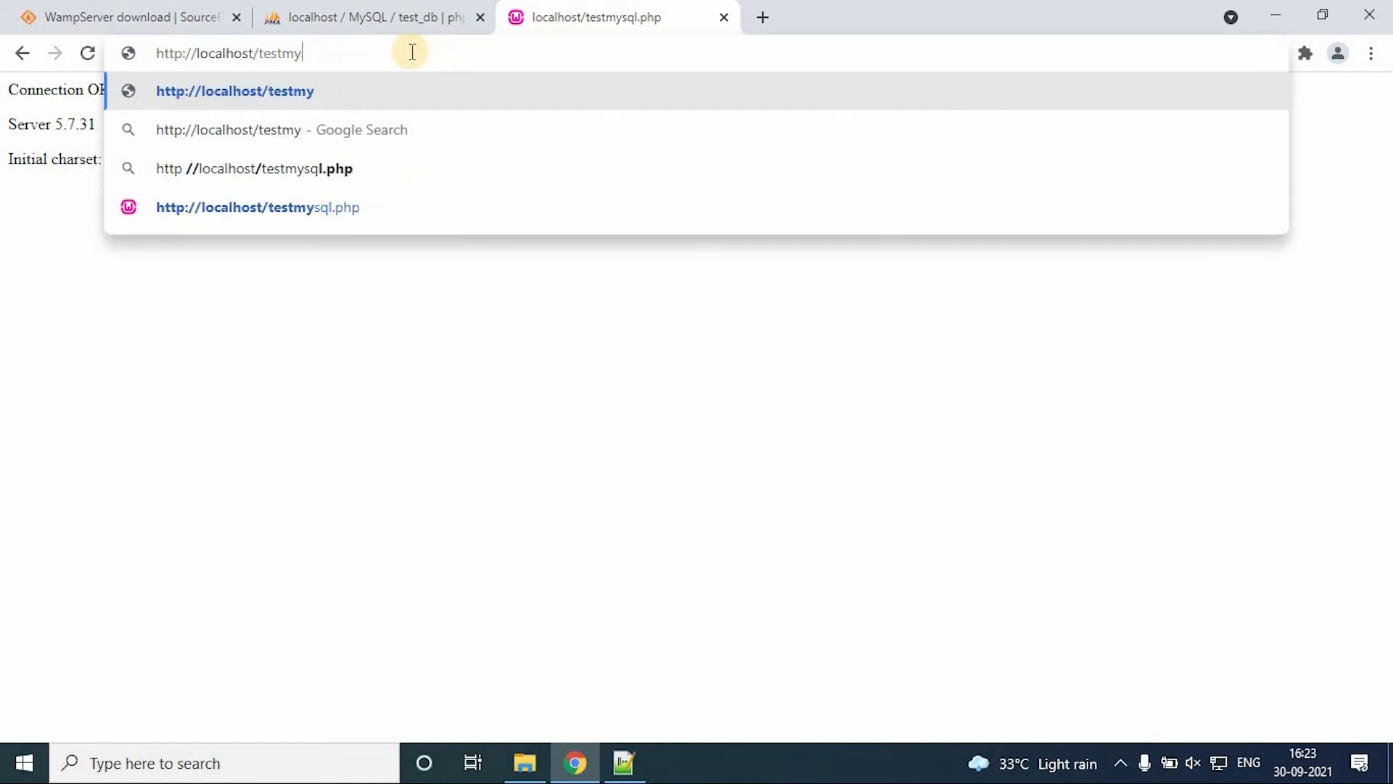
key(BackSpace)
key(BackSpace)
key(BackSpace)
key(BackSpace)
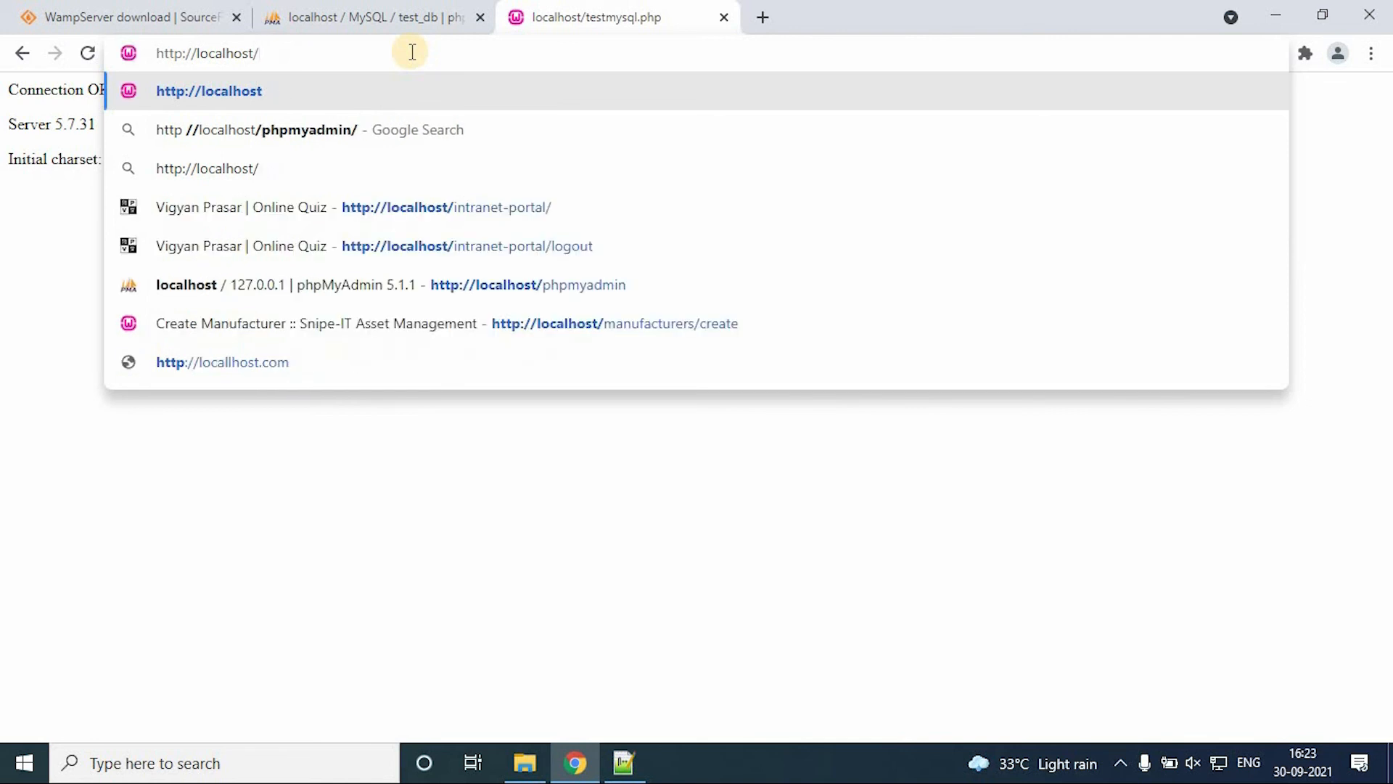
key(Return)
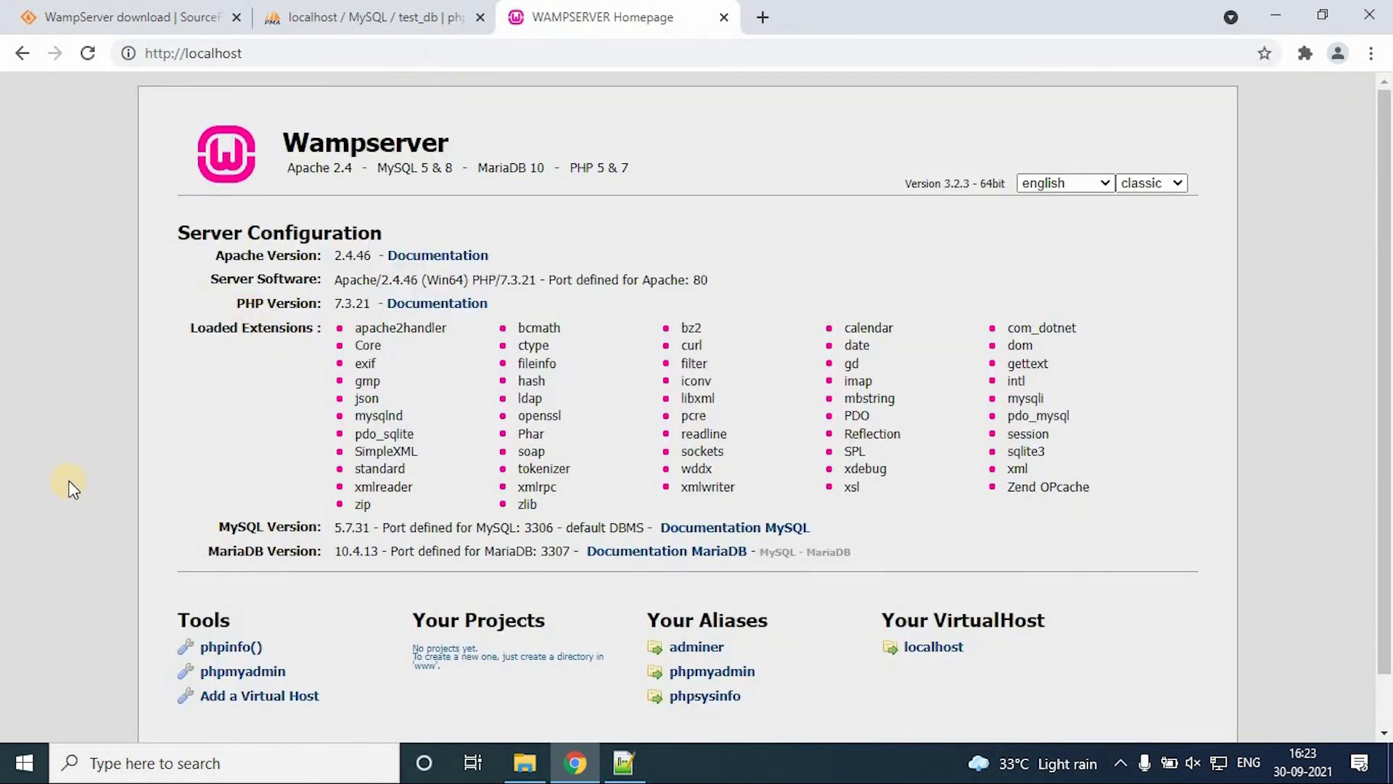